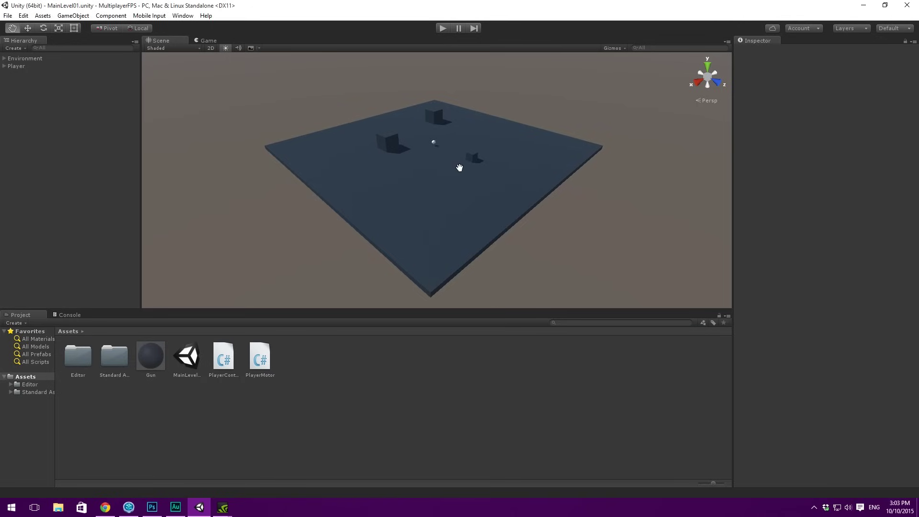
# Create an empty game object in the scene and name it _NetworkManager.
pyautogui.scroll(3, 445, 182)
pyautogui.moveTo(455, 142); pyautogui.dragTo(433, 172, button='right')
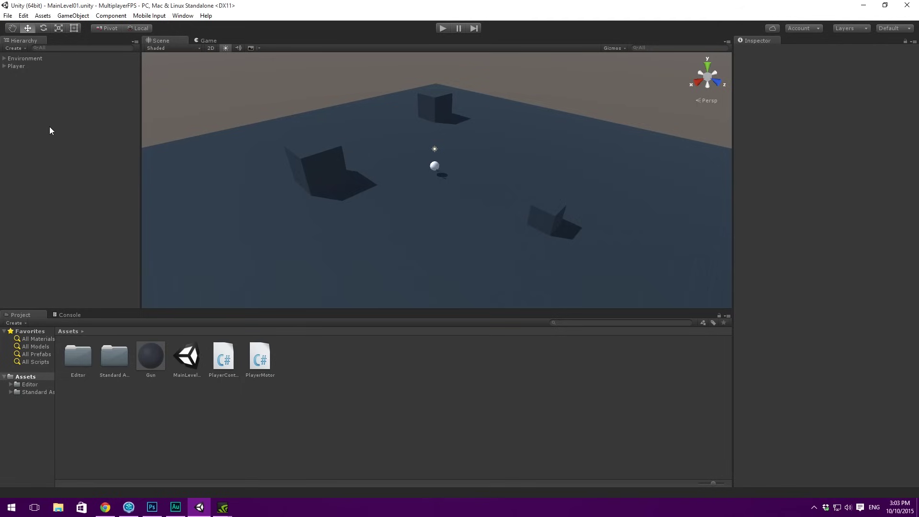
pyautogui.hotkey('ctrl', 'shift', 'n')
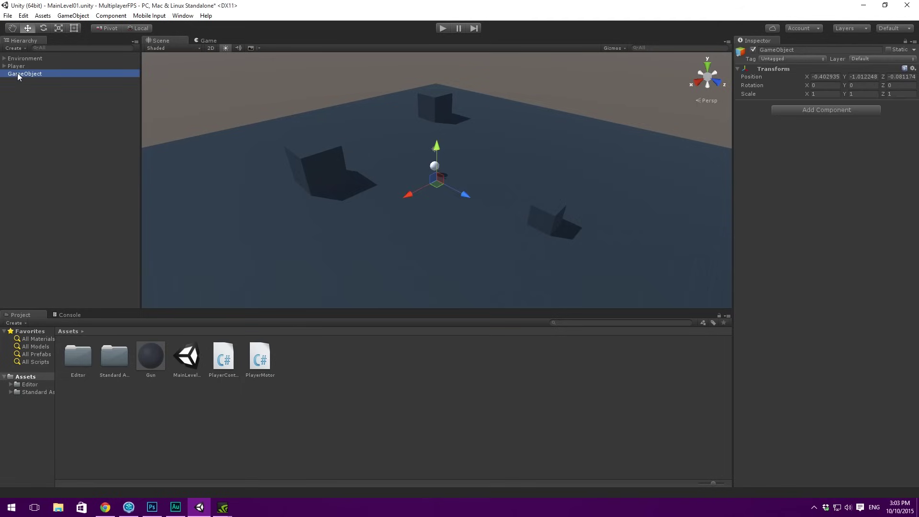
pyautogui.press('F2')
pyautogui.press('BackSpace')
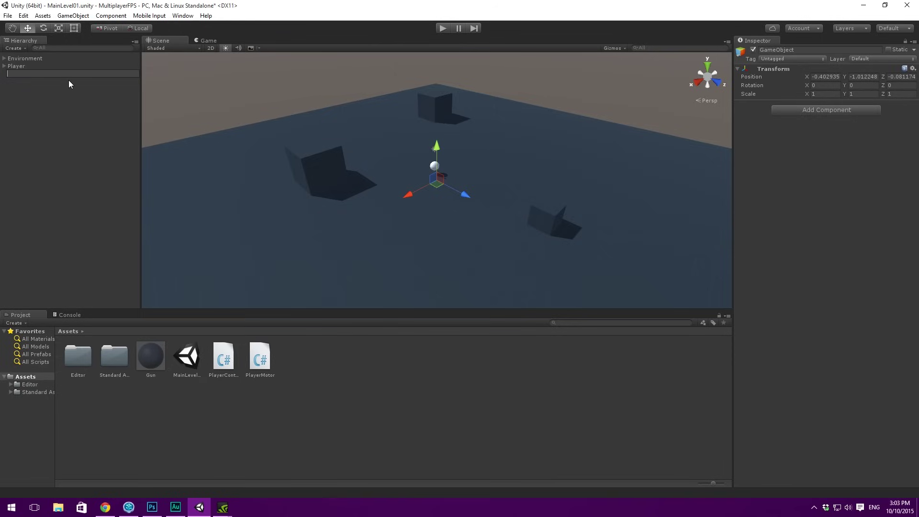
pyautogui.write('_NetworkManagert')
pyautogui.press('Return')
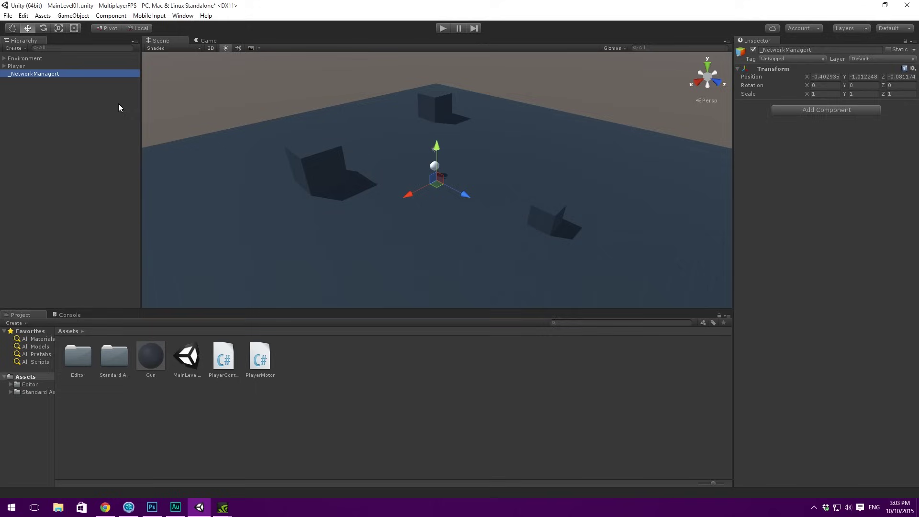
pyautogui.press('F2')
pyautogui.click(67, 74)
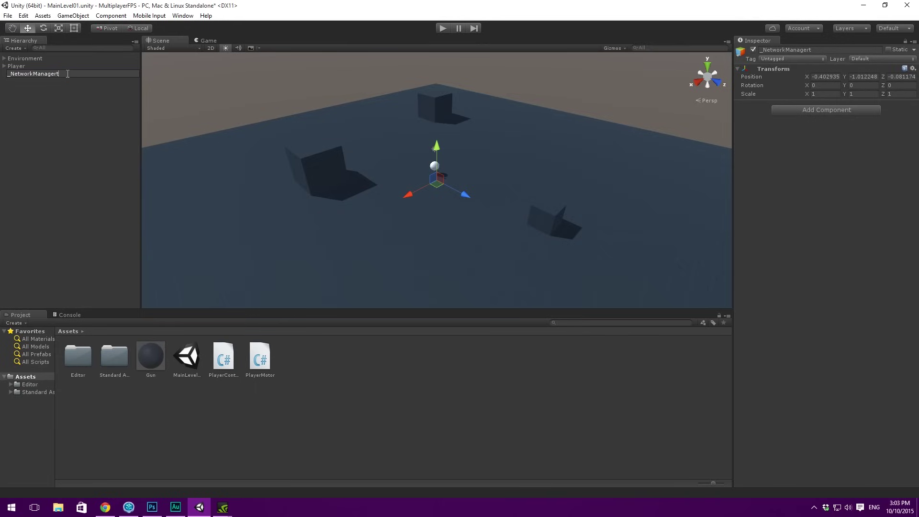
pyautogui.press('BackSpace')
pyautogui.press('Return')
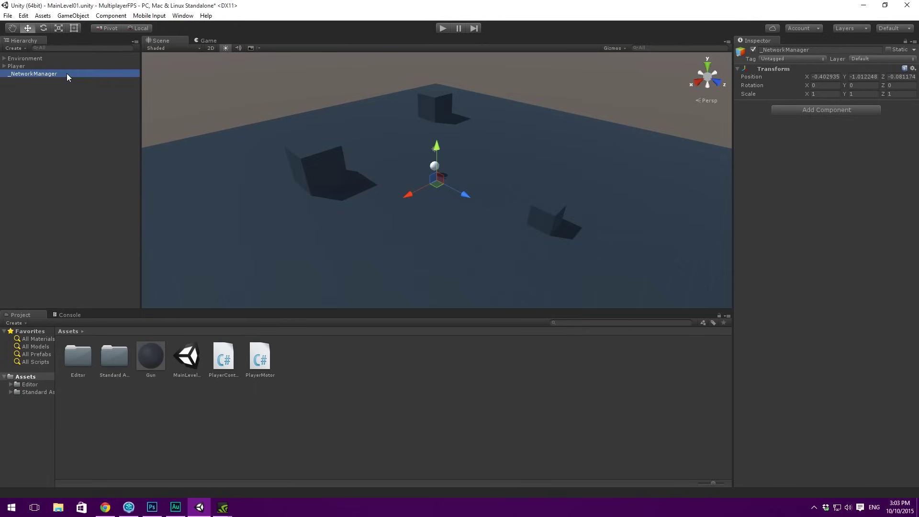
# Reset the _NetworkManager object's transform and move it above Environment in the hierarchy.
pyautogui.rightClick(774, 69)
pyautogui.click(783, 76)
pyautogui.moveTo(45, 74); pyautogui.dragTo(37, 59)
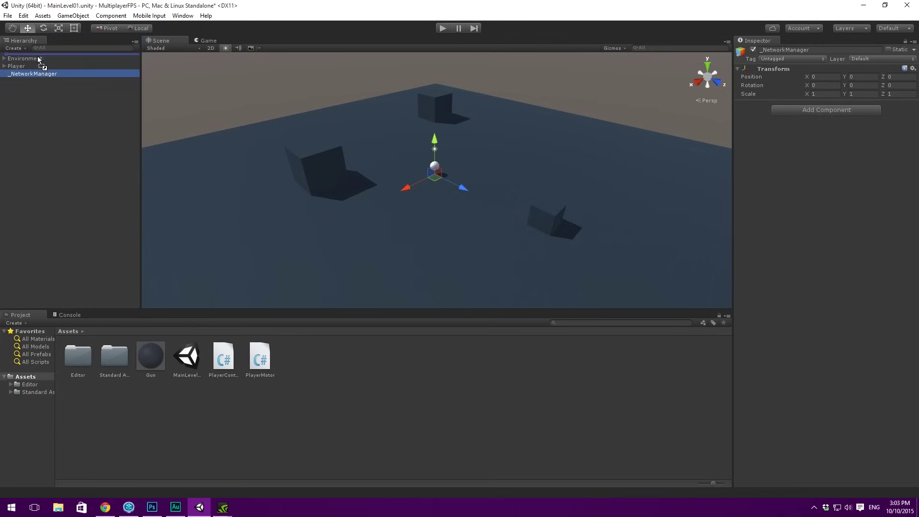
# Add a NetworkManager component to the _NetworkManager object.
pyautogui.click(822, 110)
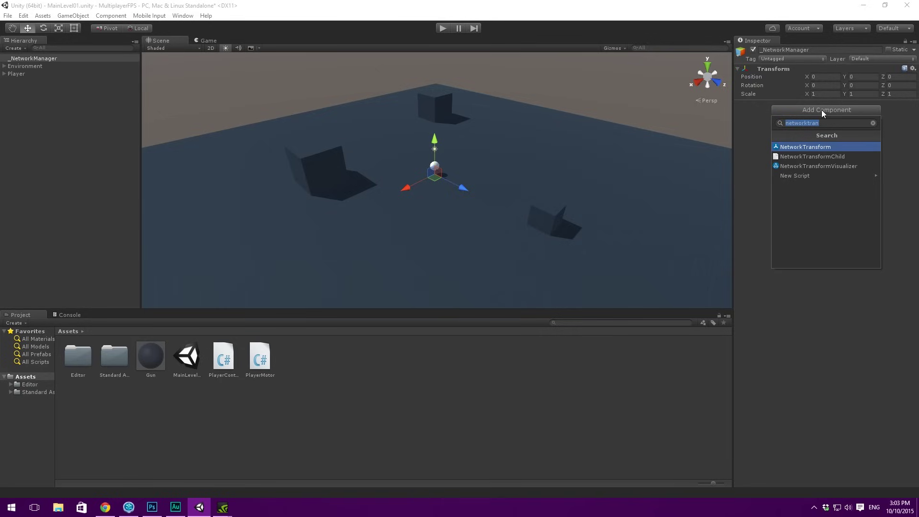
pyautogui.press('BackSpace')
pyautogui.write('netwo')
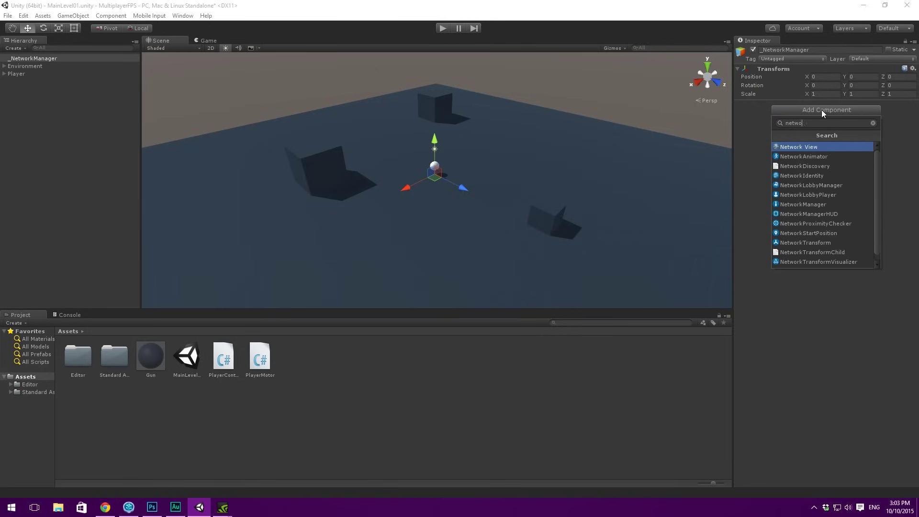
pyautogui.write('rkmana')
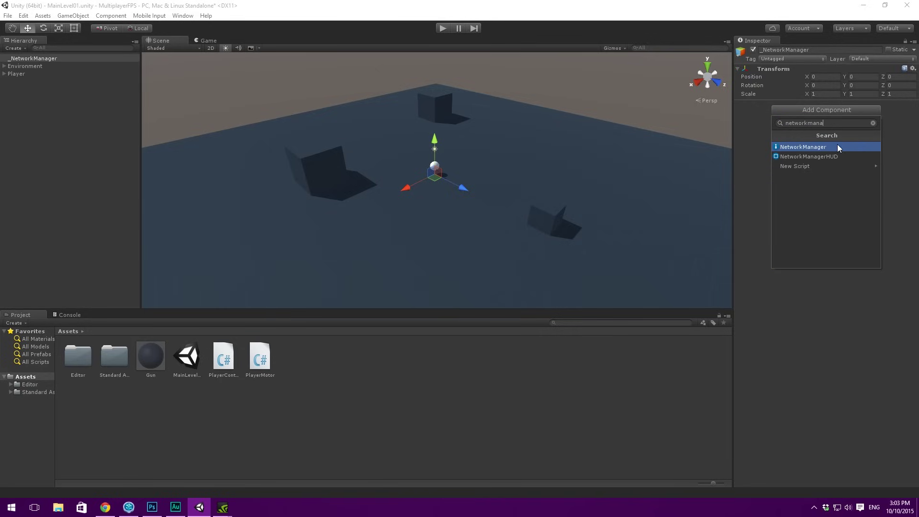
pyautogui.click(811, 149)
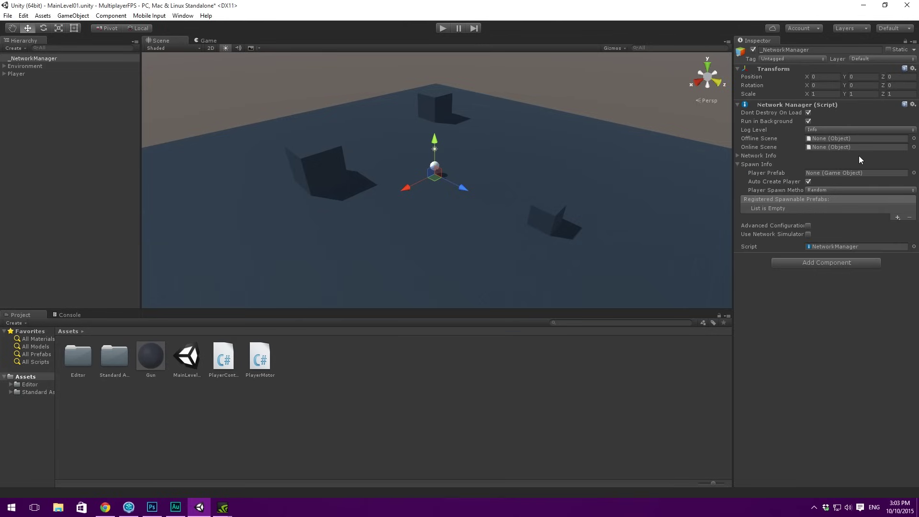
# Examine the Network Info settings of the Network Manager component, then collapse them again.
pyautogui.scroll(1, 683, 161)
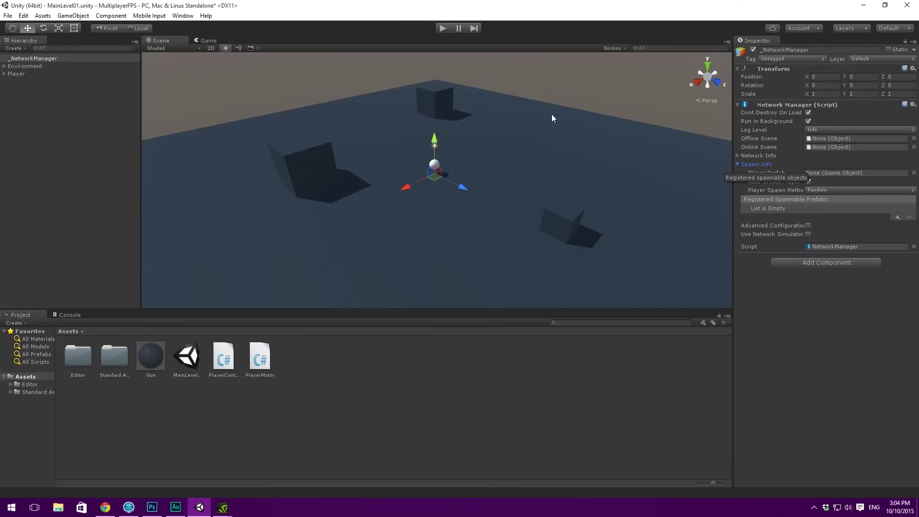
pyautogui.scroll(-2, 543, 157)
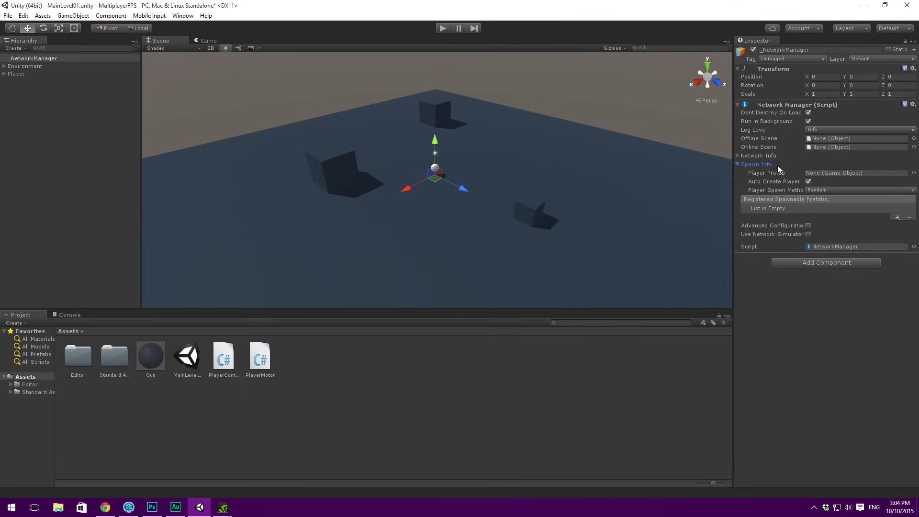
pyautogui.click(740, 156)
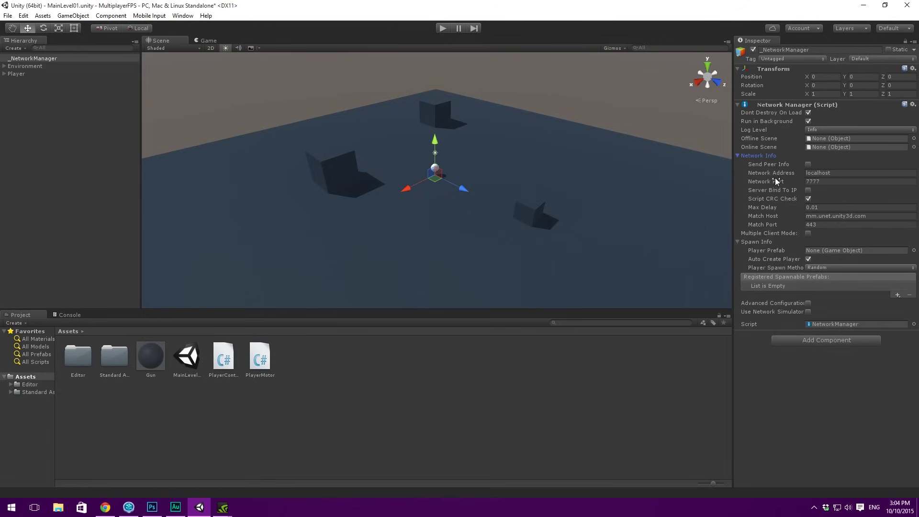
pyautogui.click(737, 156)
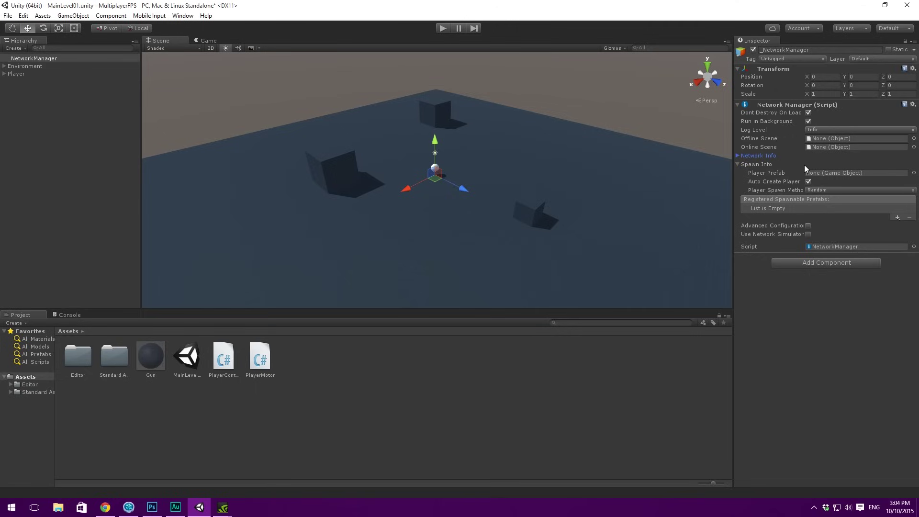
pyautogui.keyDown('alt'); pyautogui.moveTo(418, 180); pyautogui.dragTo(436, 127); pyautogui.keyUp('alt')
pyautogui.click(802, 263)
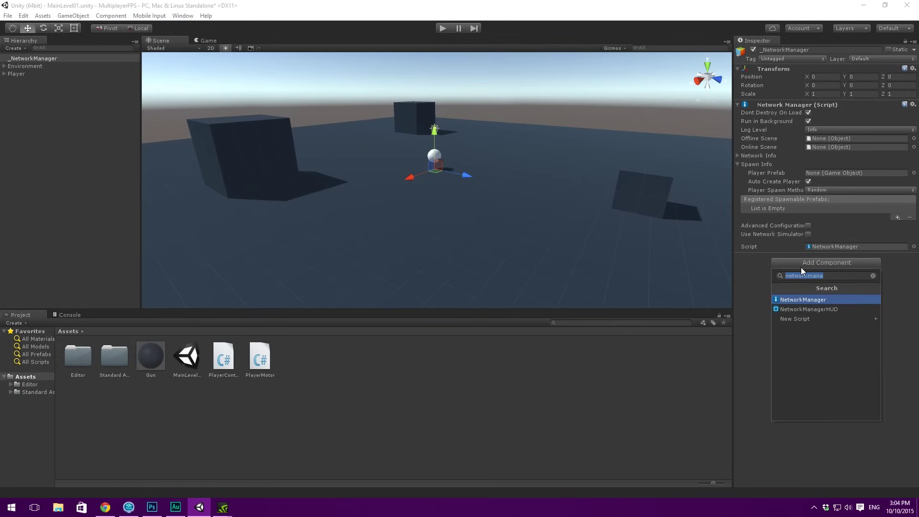
pyautogui.press('Down')
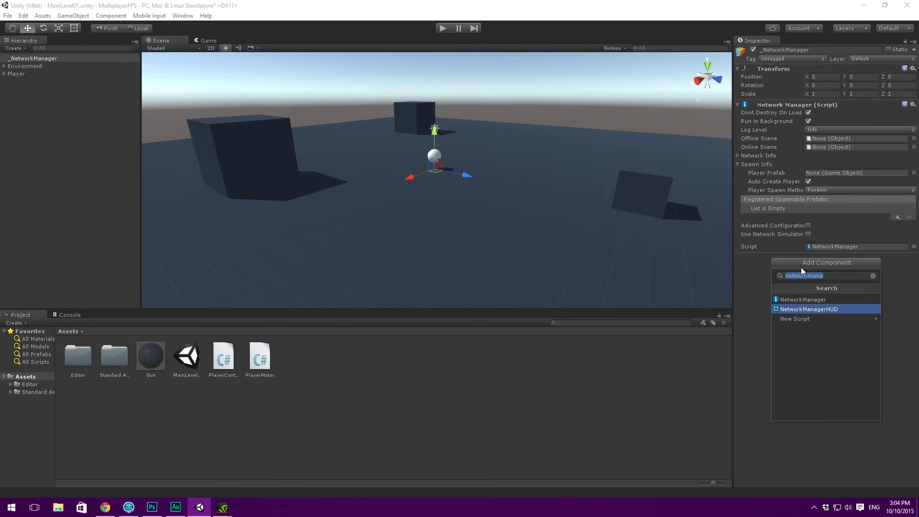
pyautogui.press('Escape')
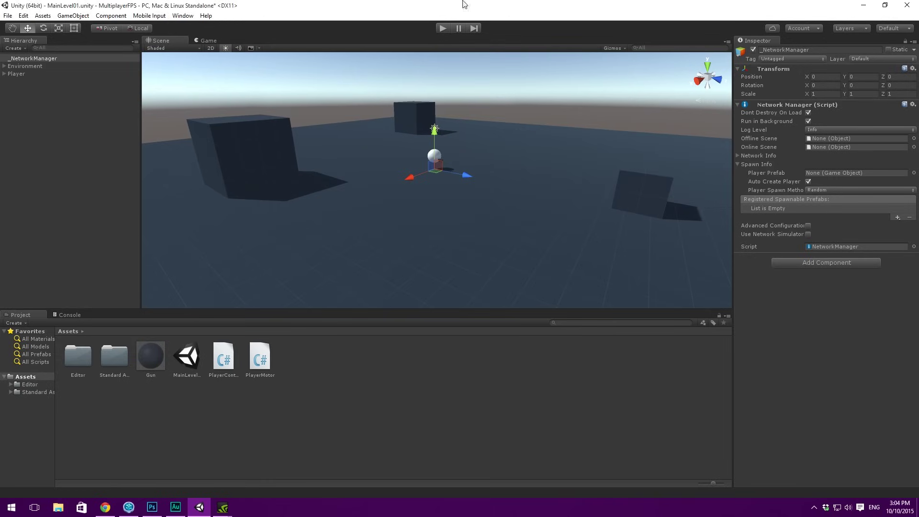
# Run the game, move the player forward and backward to test the scene, and stop play mode.
pyautogui.click(439, 30)
pyautogui.press('w')
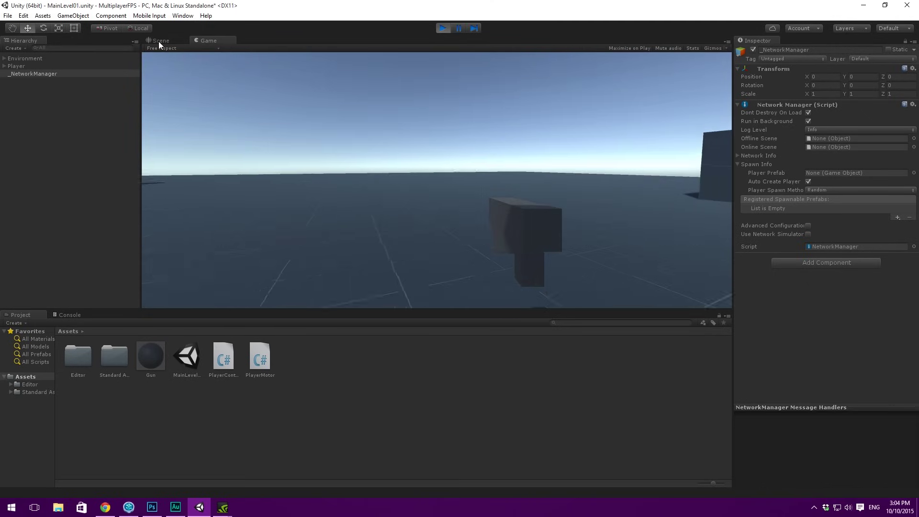
pyautogui.press('w')
pyautogui.press('s')
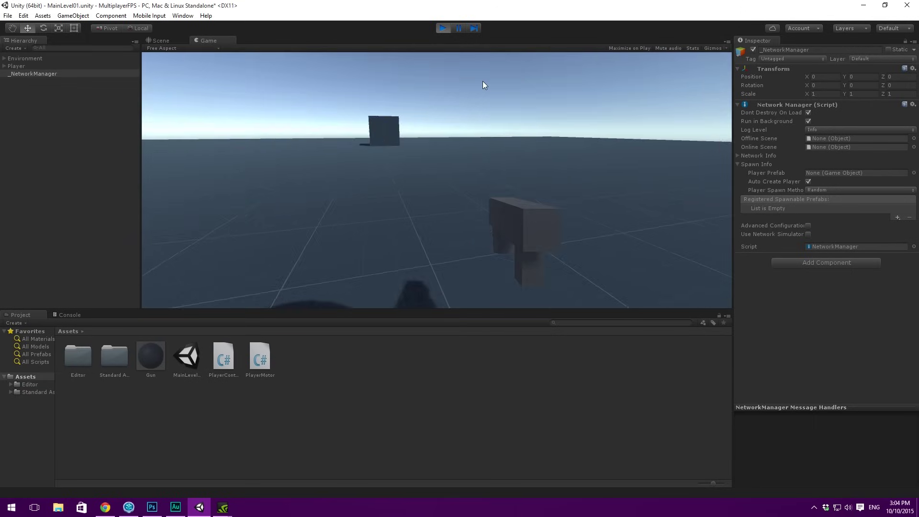
pyautogui.click(445, 30)
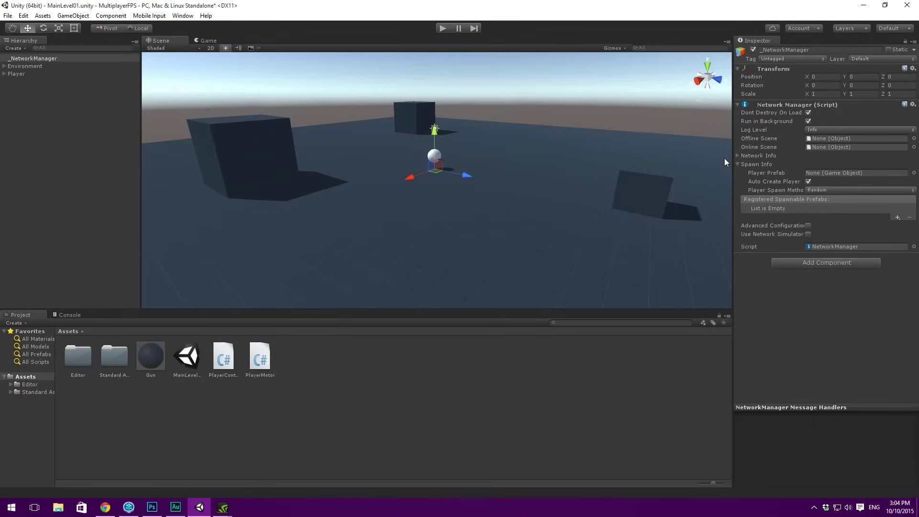
# Turn the Player object into a prefab in the Assets folder and delete its instance from the scene.
pyautogui.click(34, 75)
pyautogui.moveTo(27, 73); pyautogui.dragTo(169, 422)
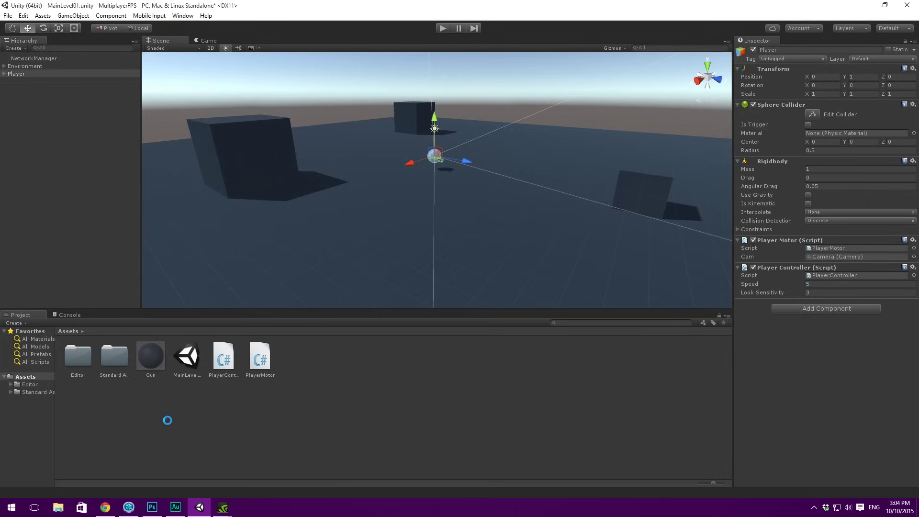
pyautogui.click(27, 74)
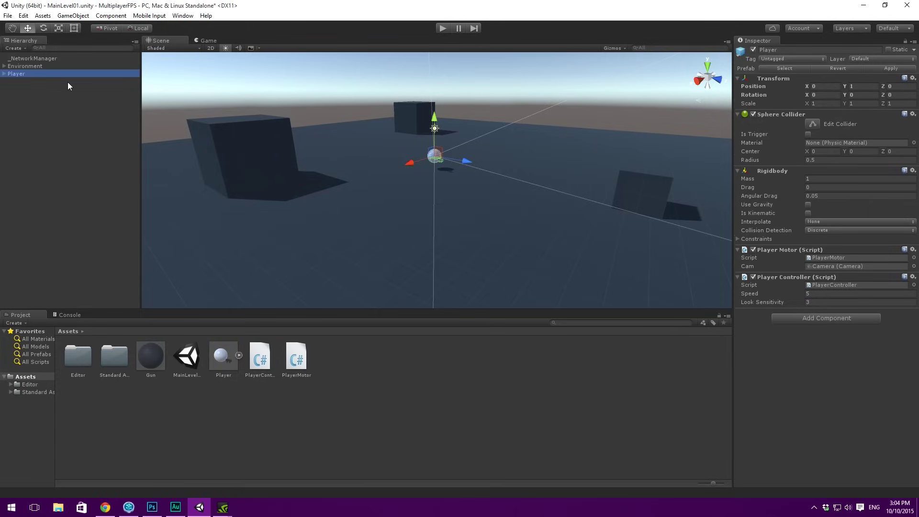
pyautogui.press('Delete')
# Add a NetworkManagerHUD component to the _NetworkManager object.
pyautogui.click(51, 60)
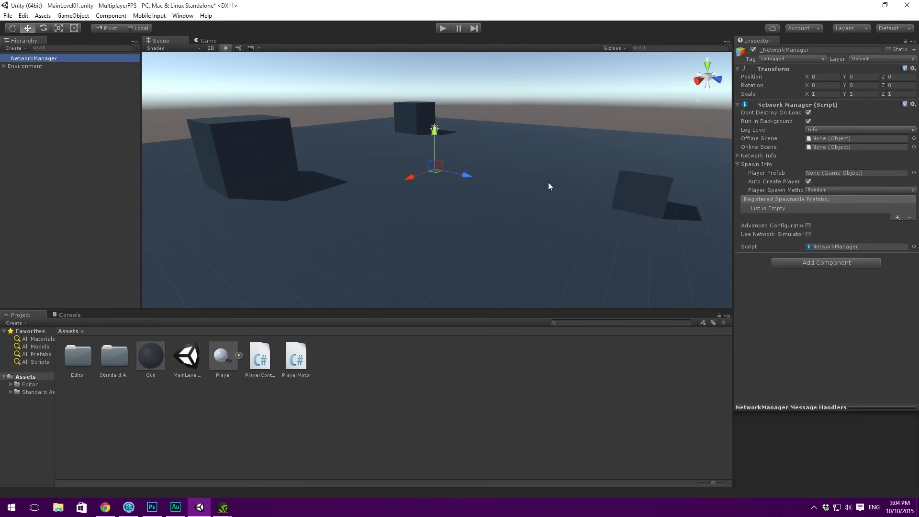
pyautogui.click(812, 268)
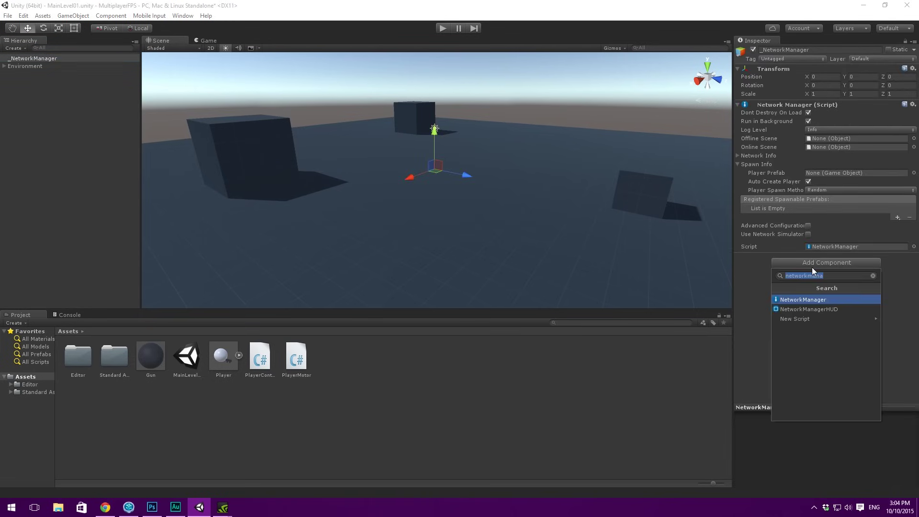
pyautogui.click(761, 278)
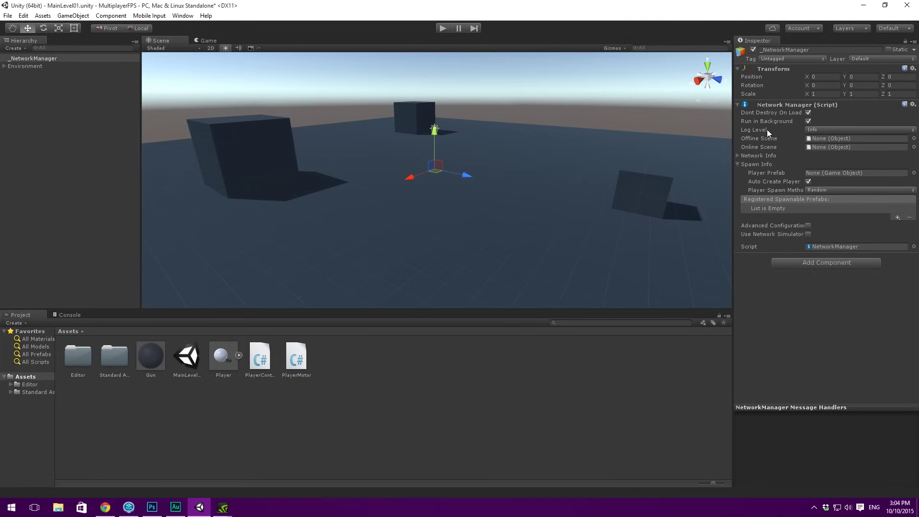
pyautogui.click(821, 262)
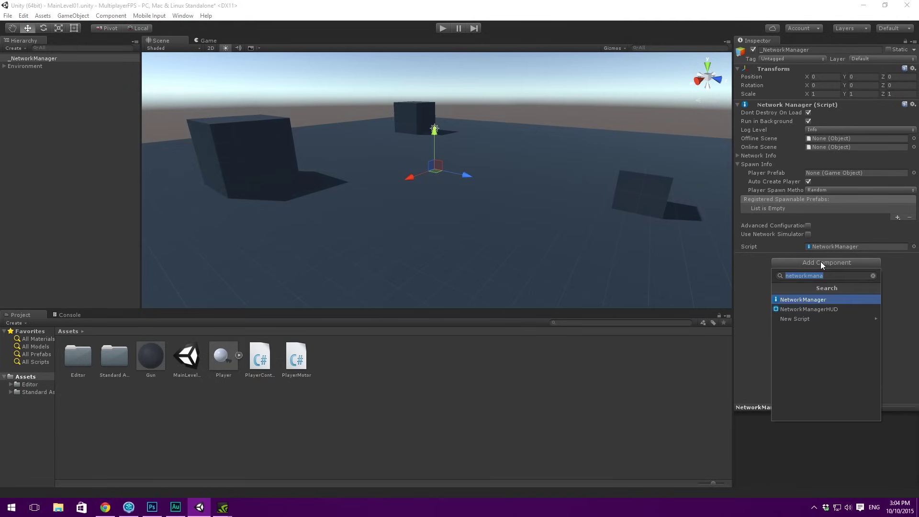
pyautogui.click(834, 311)
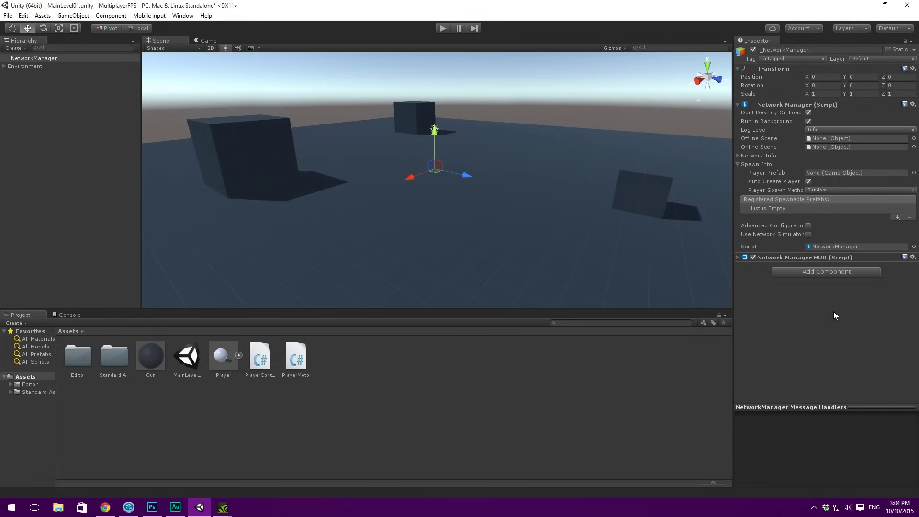
# Examine the Network Manager HUD component's runtime GUI settings and the Game view.
pyautogui.click(786, 258)
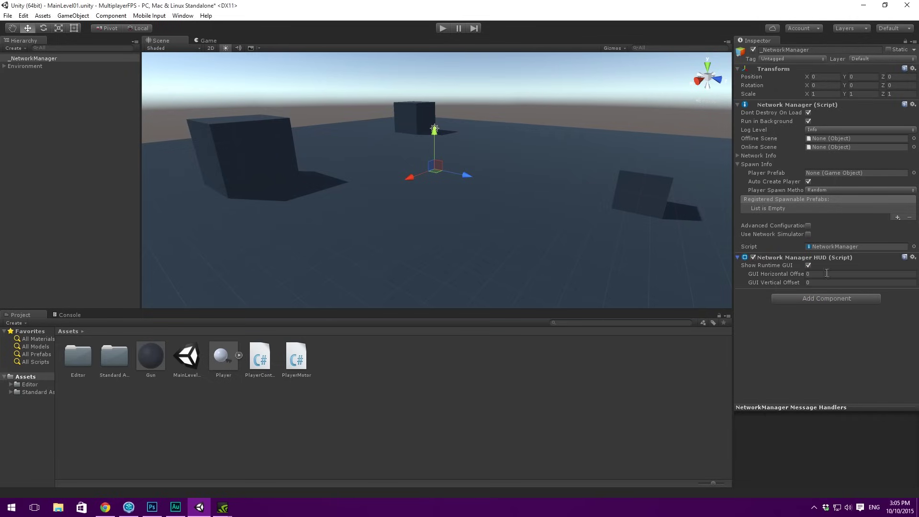
pyautogui.click(808, 266)
pyautogui.click(784, 255)
pyautogui.click(208, 40)
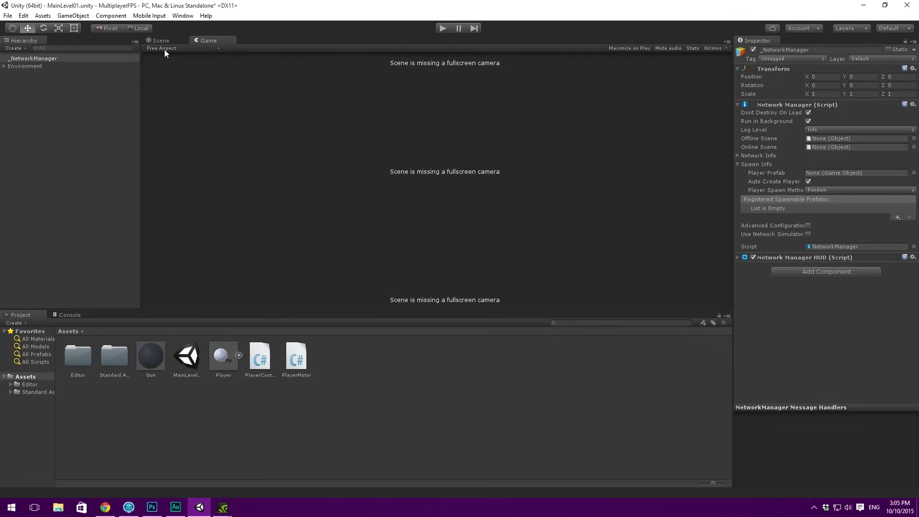
pyautogui.click(180, 41)
pyautogui.click(773, 255)
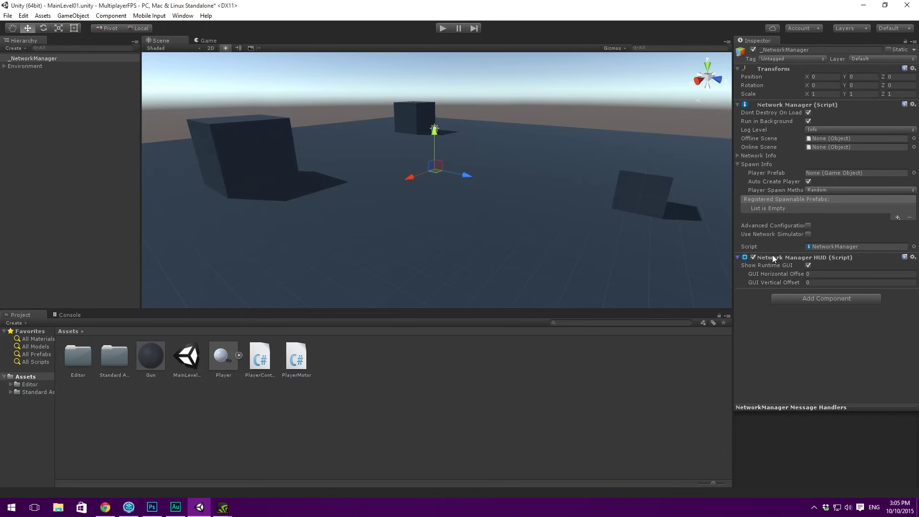
pyautogui.click(772, 257)
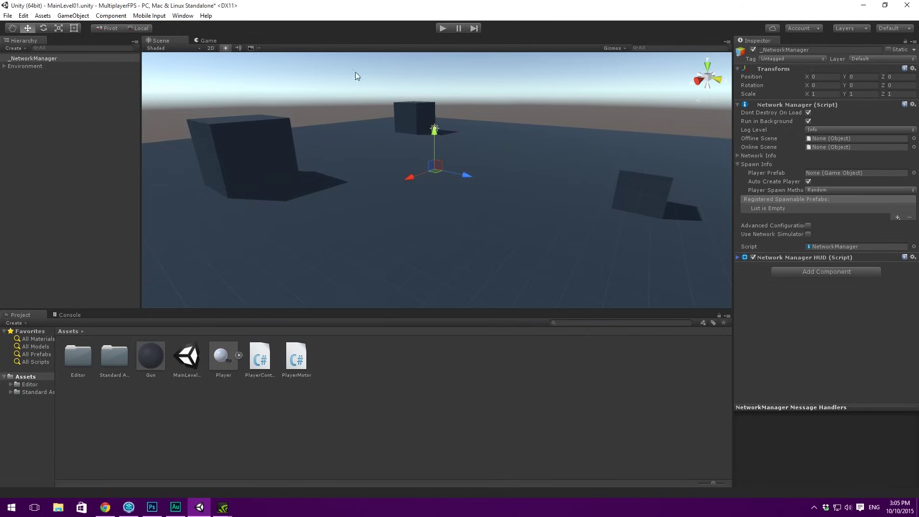
# Add a new Camera object to the scene.
pyautogui.click(40, 145)
pyautogui.rightClick(27, 143)
pyautogui.scroll(-10, 329, 125)
pyautogui.keyDown('alt'); pyautogui.moveTo(405, 165); pyautogui.dragTo(565, 142); pyautogui.keyUp('alt')
pyautogui.keyDown('alt'); pyautogui.moveTo(522, 158); pyautogui.dragTo(454, 200, button='right'); pyautogui.keyUp('alt')
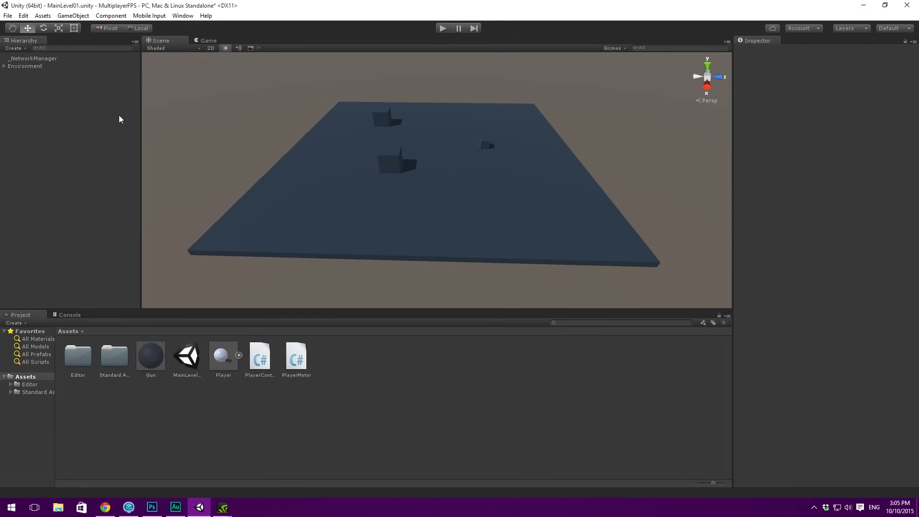
pyautogui.rightClick(88, 131)
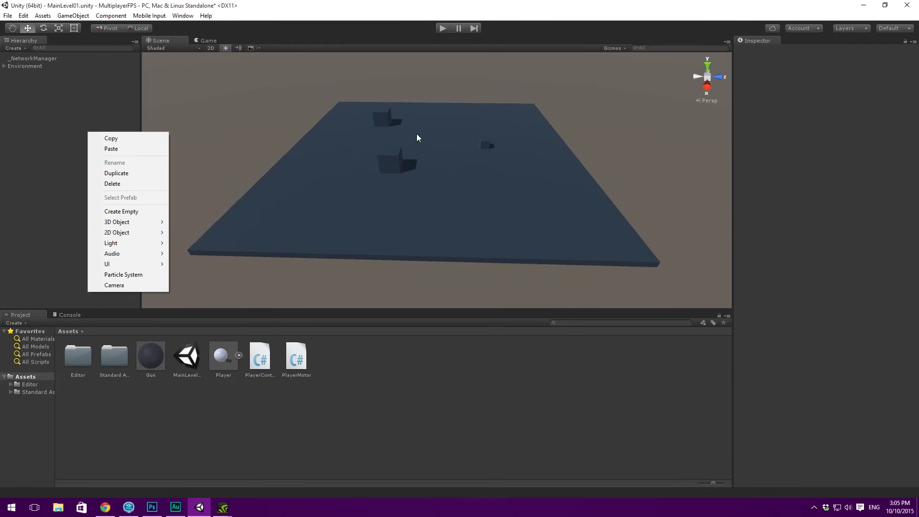
pyautogui.rightClick(30, 119)
pyautogui.rightClick(26, 123)
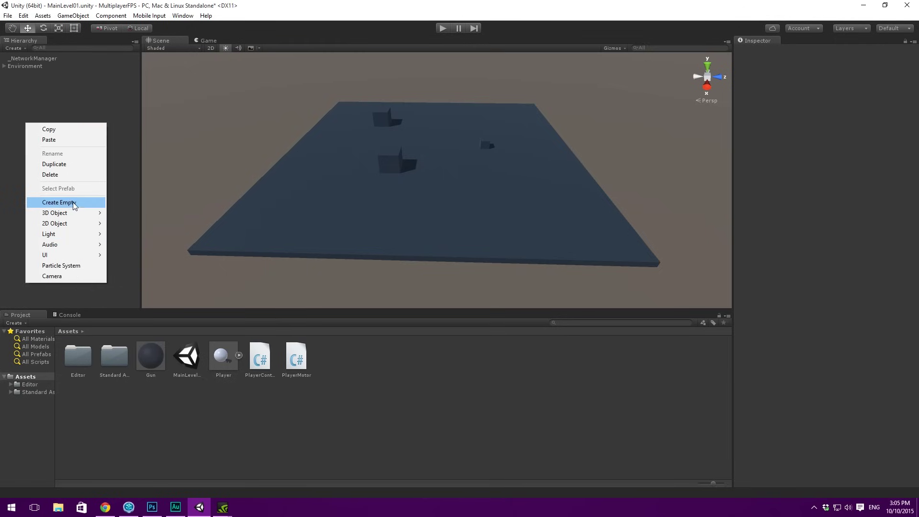
pyautogui.click(64, 273)
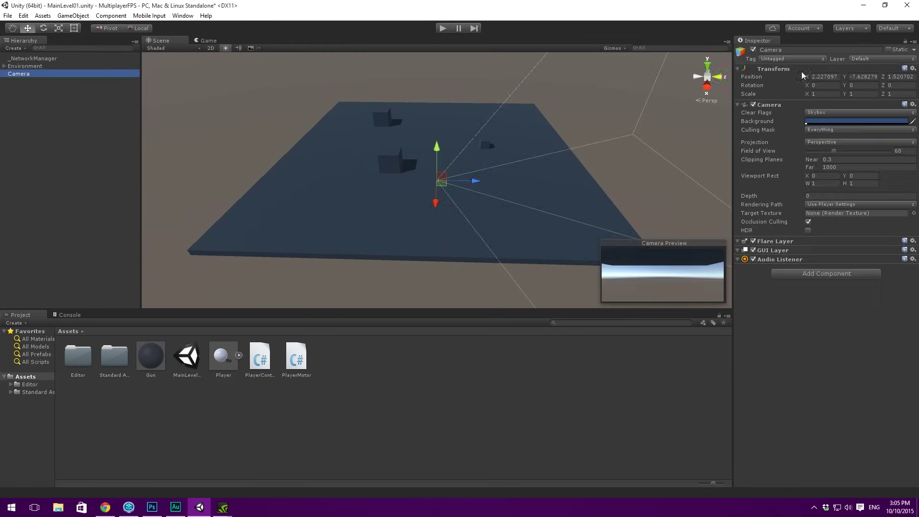
# Reset the new camera's transform to its default position and rotation.
pyautogui.rightClick(787, 70)
pyautogui.click(786, 71)
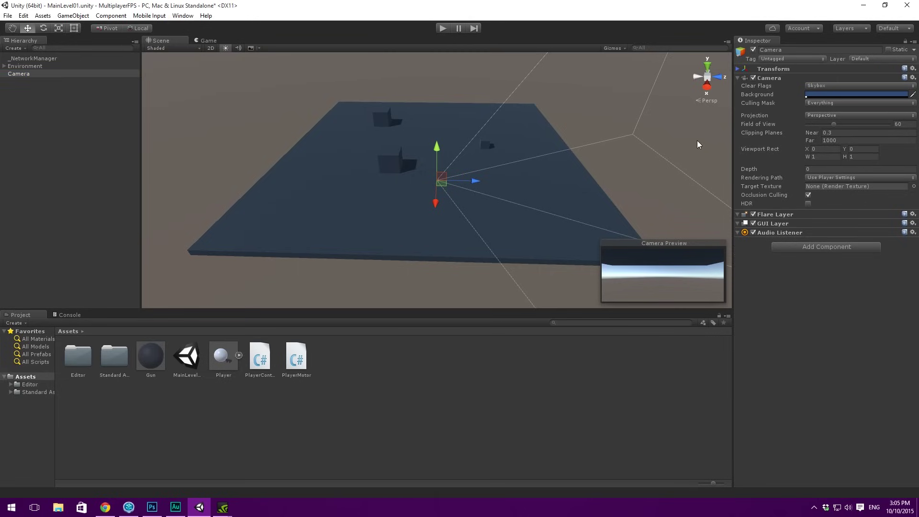
pyautogui.rightClick(778, 69)
pyautogui.click(785, 75)
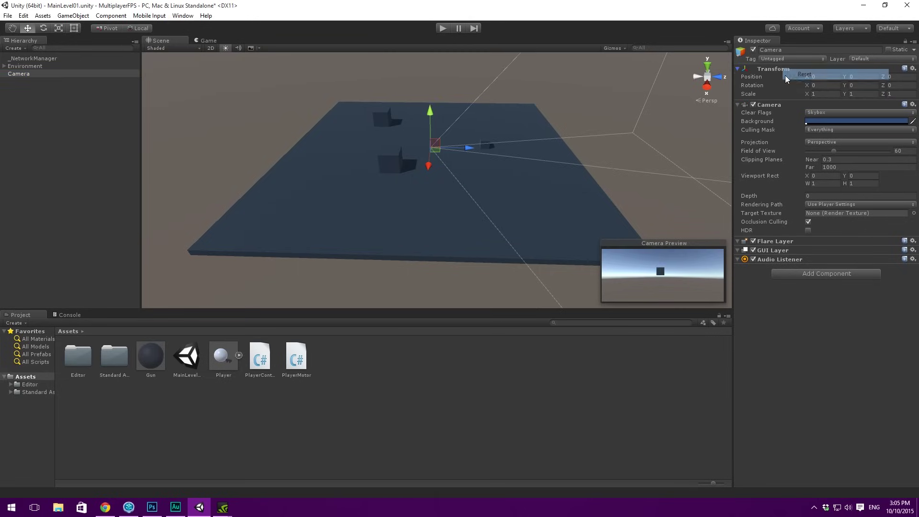
# Rename the camera to SceneCamera and tag it as MainCamera.
pyautogui.click(796, 50)
pyautogui.write('SceneCamera')
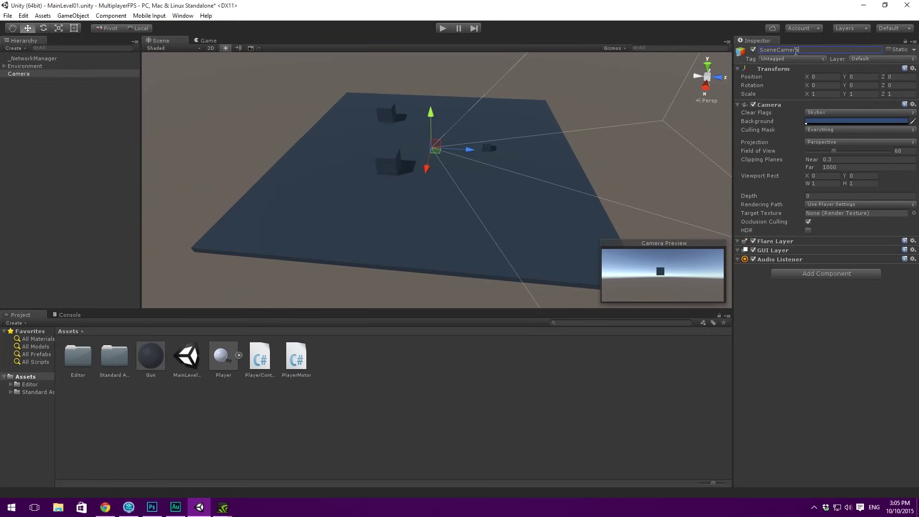
pyautogui.press('Return')
pyautogui.scroll(2, 545, 107)
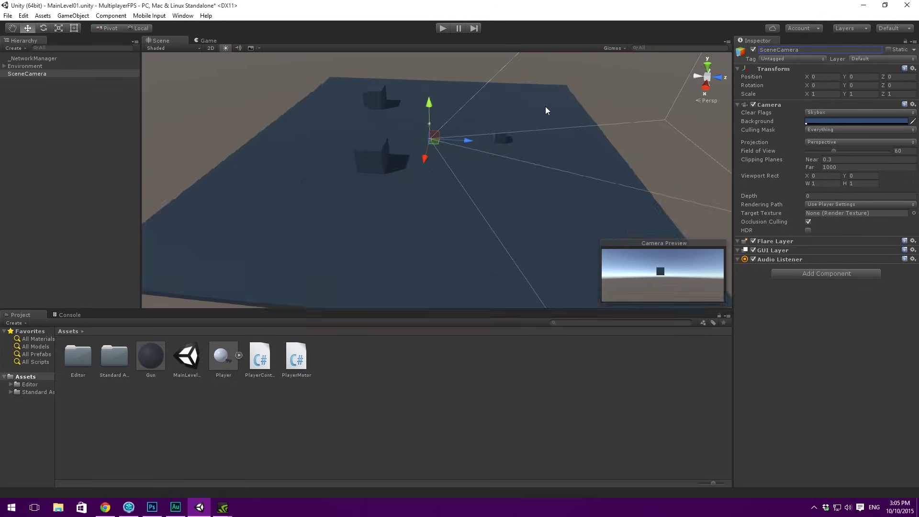
pyautogui.click(780, 59)
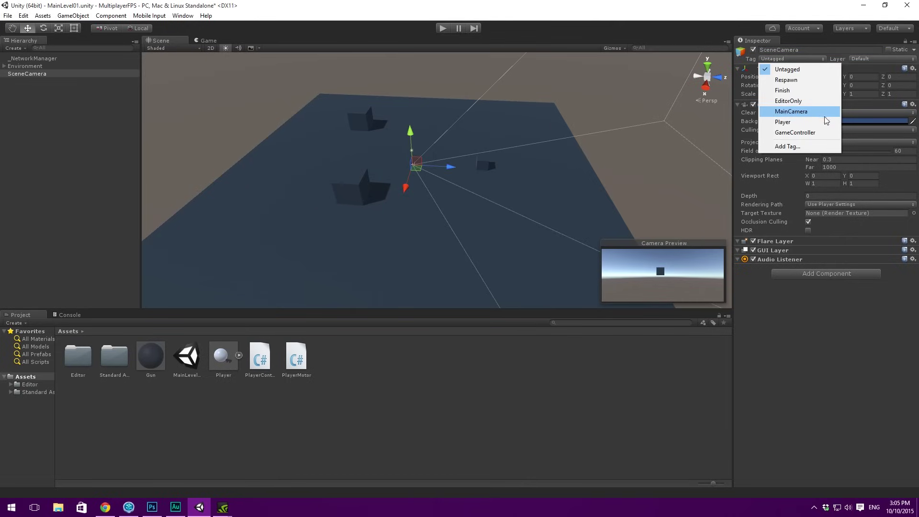
pyautogui.click(805, 112)
# Position SceneCamera above and behind the level at about Y 19.56, Z -49.61, using global handle orientation for the backward move.
pyautogui.keyDown('alt'); pyautogui.moveTo(441, 120); pyautogui.dragTo(526, 187); pyautogui.keyUp('alt')
pyautogui.moveTo(437, 149); pyautogui.dragTo(474, 154)
pyautogui.scroll(-3, 480, 92)
pyautogui.press('e')
pyautogui.press('w')
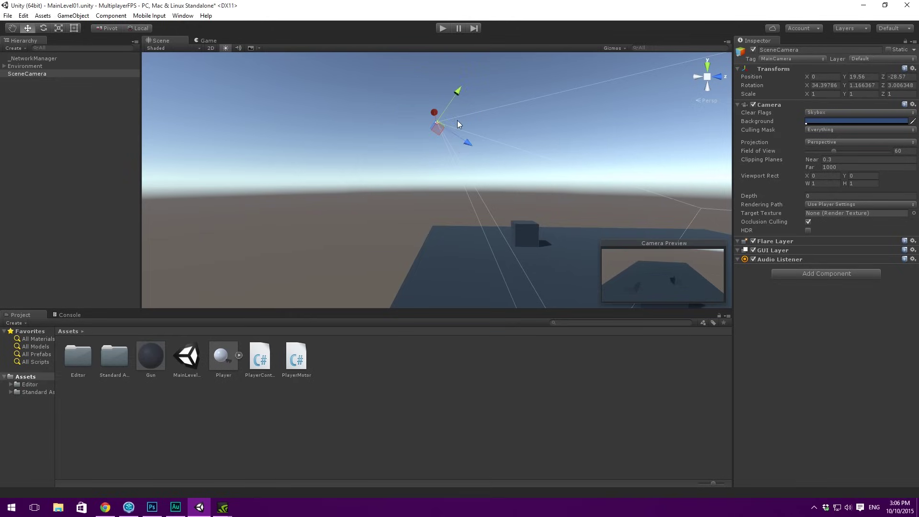
pyautogui.click(139, 29)
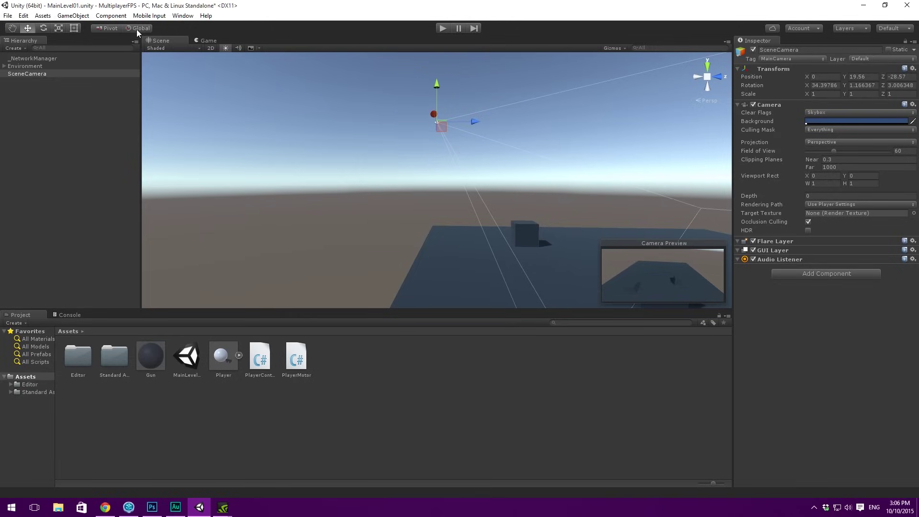
pyautogui.moveTo(471, 120); pyautogui.dragTo(318, 154)
pyautogui.keyDown('alt'); pyautogui.moveTo(527, 144); pyautogui.dragTo(527, 175); pyautogui.keyUp('alt')
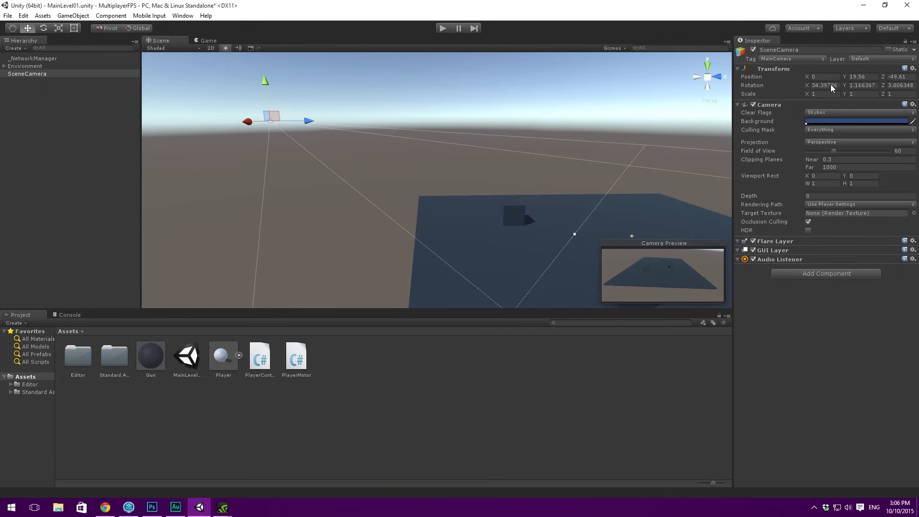
# Zero SceneCamera's rotation on all axes, tilt it down to about 31.31 on X, and check the Game view.
pyautogui.write('0')
pyautogui.press('Tab')
pyautogui.write('0')
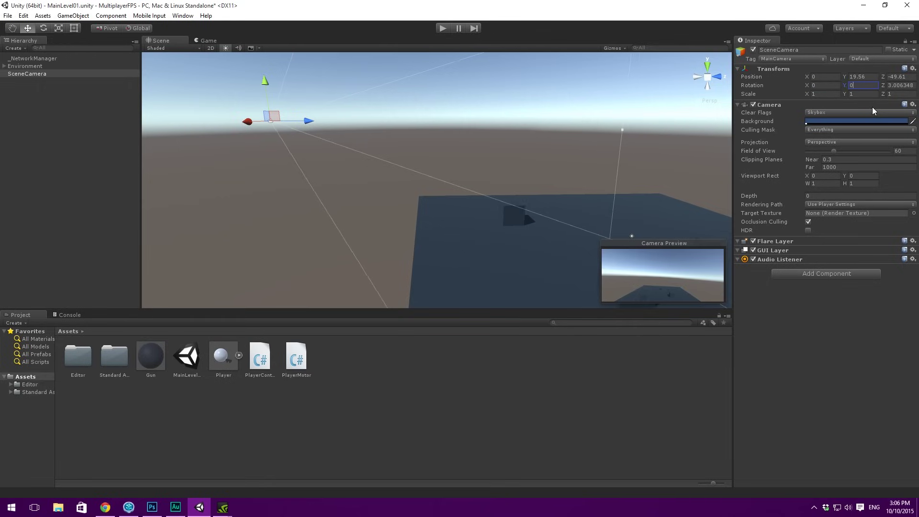
pyautogui.press('Tab')
pyautogui.write('0')
pyautogui.moveTo(807, 85); pyautogui.dragTo(399, 136)
pyautogui.click(209, 41)
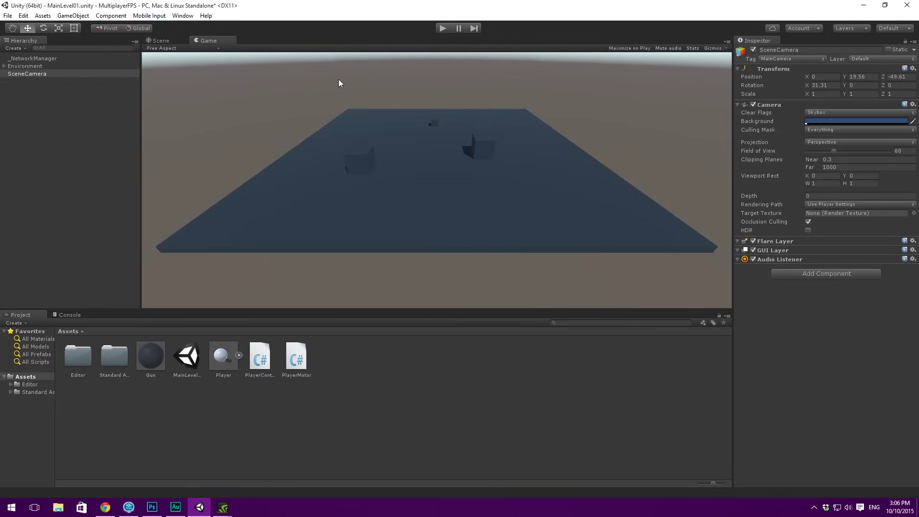
# Raise SceneCamera to about Y 24.92, tilt it down to about 37.17 on X, and check the Game view.
pyautogui.click(168, 40)
pyautogui.moveTo(264, 89); pyautogui.dragTo(342, 89)
pyautogui.press('e')
pyautogui.click(221, 40)
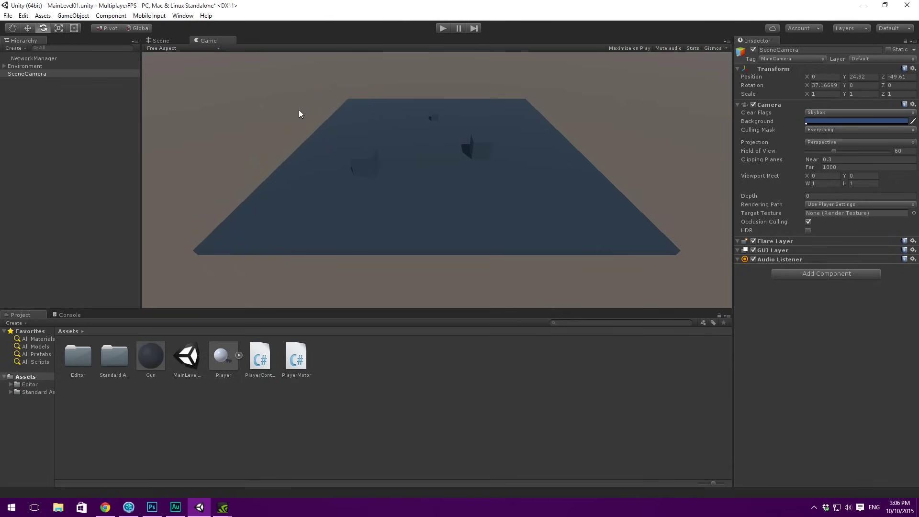
# Set SceneCamera's clear flags to Solid Color and its background to a dark blue-grey.
pyautogui.click(835, 113)
pyautogui.click(848, 133)
pyautogui.click(832, 121)
pyautogui.moveTo(610, 169)
pyautogui.mouseDown()
pyautogui.moveTo(567, 169)
pyautogui.moveTo(598, 173)
pyautogui.mouseUp()
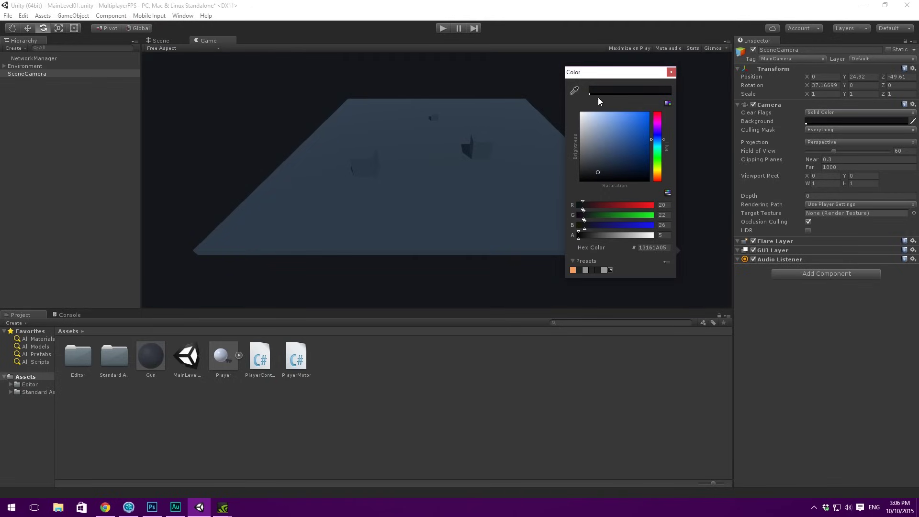
pyautogui.click(597, 171)
pyautogui.click(672, 72)
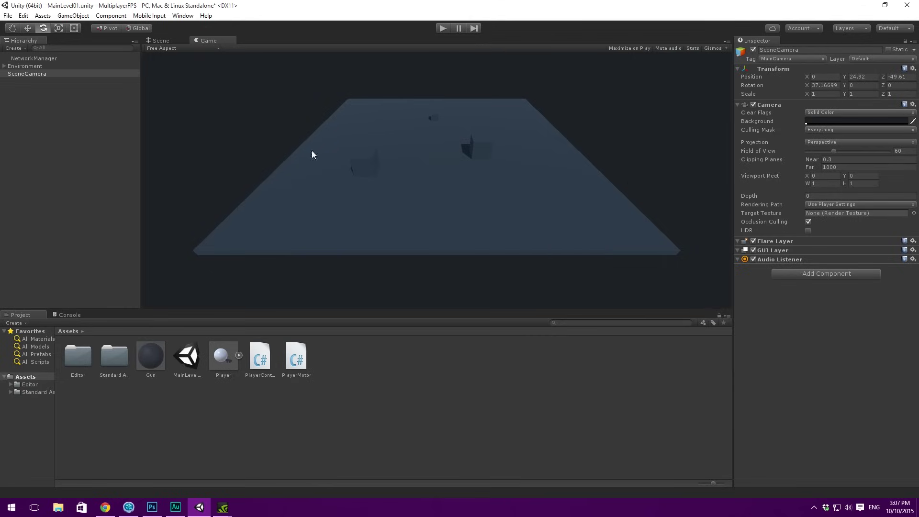
# Save the scene, run the game and start a LAN host session from the network HUD.
pyautogui.click(40, 103)
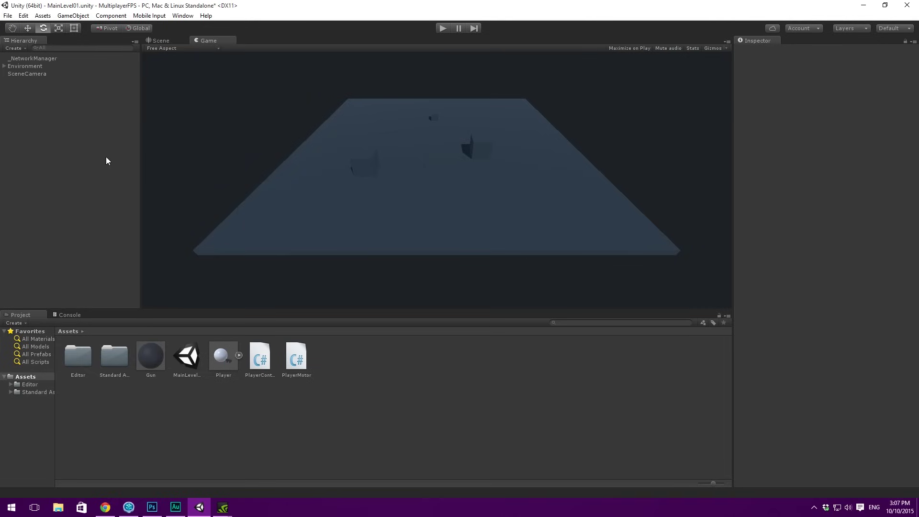
pyautogui.hotkey('ctrl', 's')
pyautogui.click(442, 28)
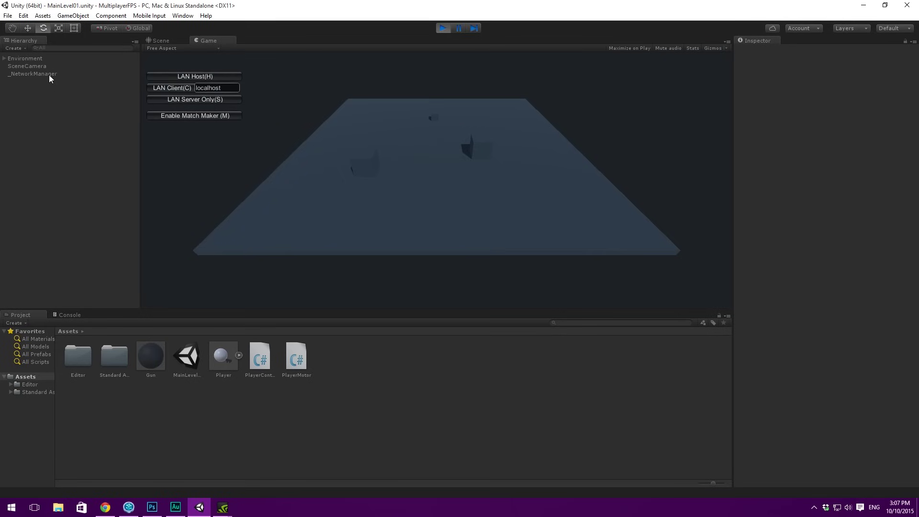
pyautogui.click(42, 74)
pyautogui.click(773, 257)
pyautogui.click(785, 257)
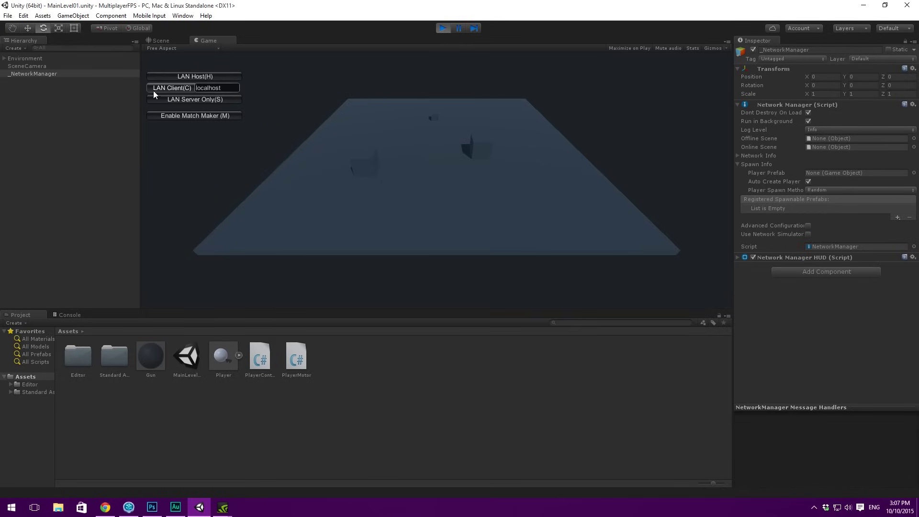
pyautogui.moveTo(222, 86); pyautogui.dragTo(165, 88)
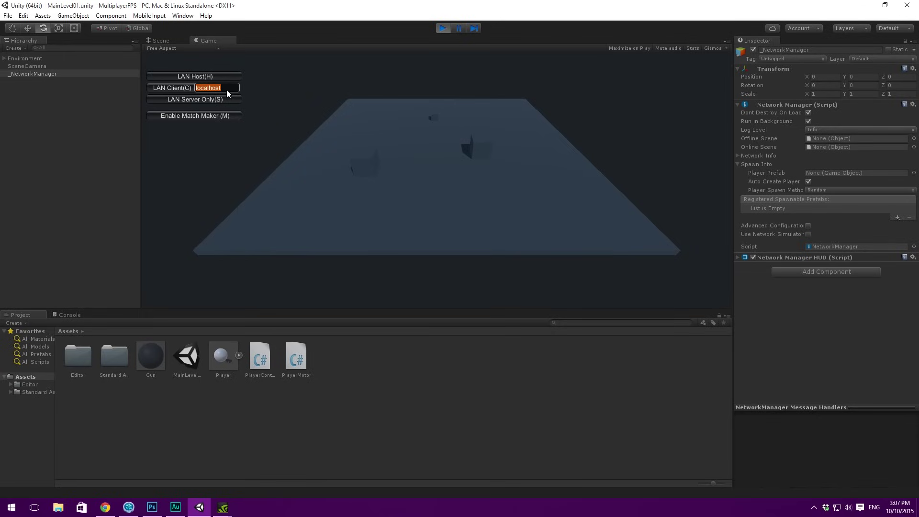
pyautogui.click(284, 108)
pyautogui.click(168, 78)
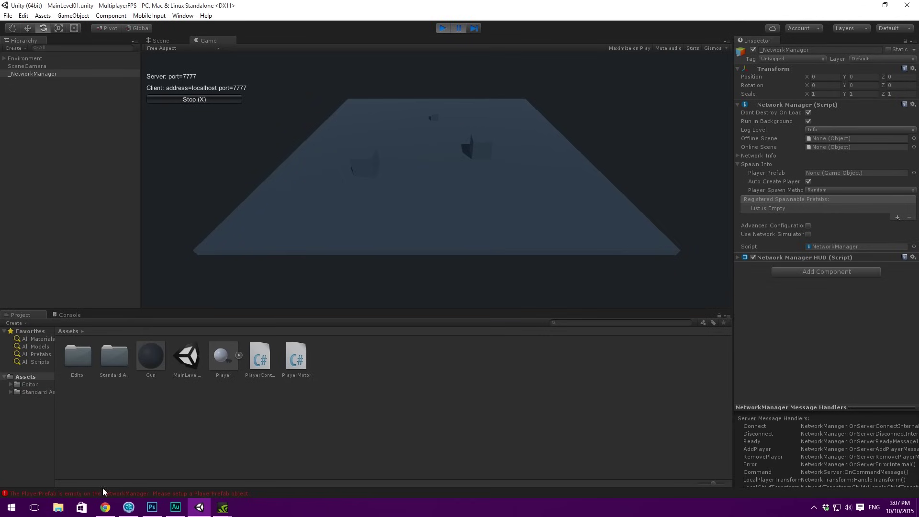
# Stop play mode and clear the console messages.
pyautogui.click(443, 27)
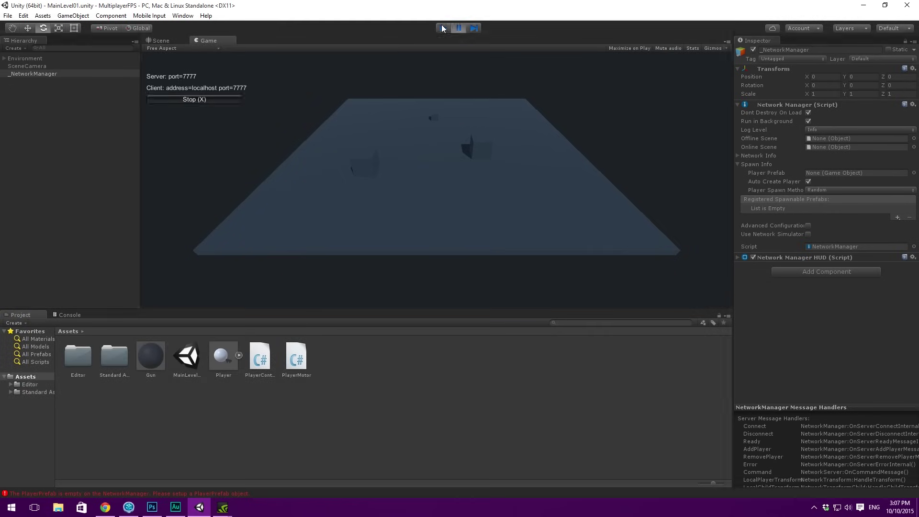
pyautogui.click(69, 315)
pyautogui.click(15, 323)
pyautogui.click(20, 314)
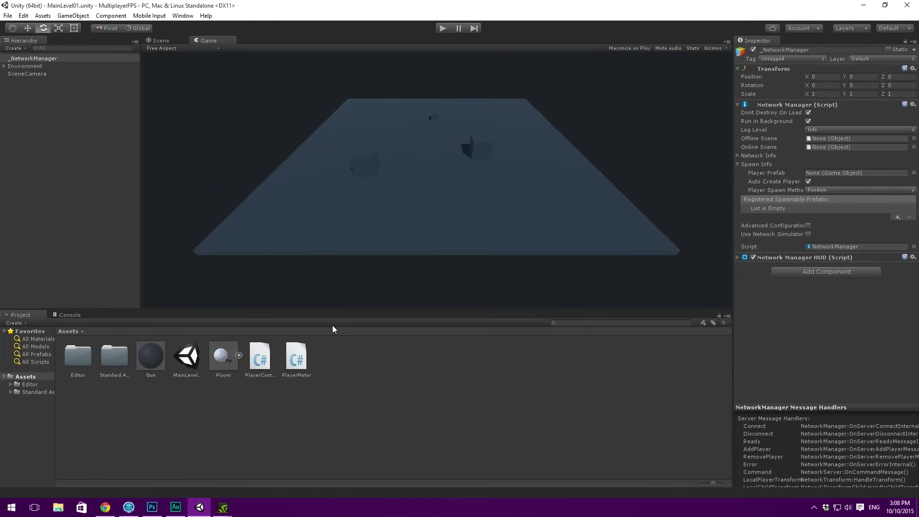
# Try to assign the Player prefab as the player prefab of _NetworkManager.
pyautogui.moveTo(226, 369); pyautogui.dragTo(827, 173)
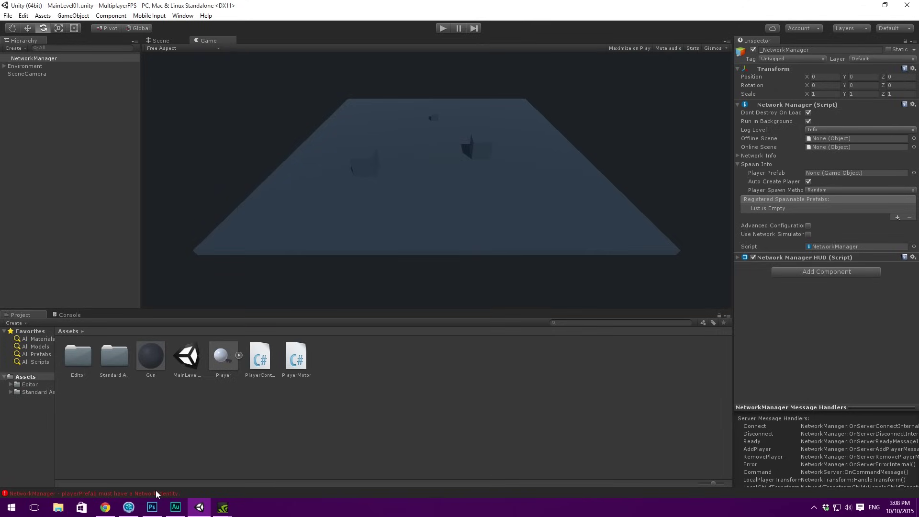
# Add a NetworkIdentity component to the Player prefab and enable Local Player Authority.
pyautogui.click(226, 360)
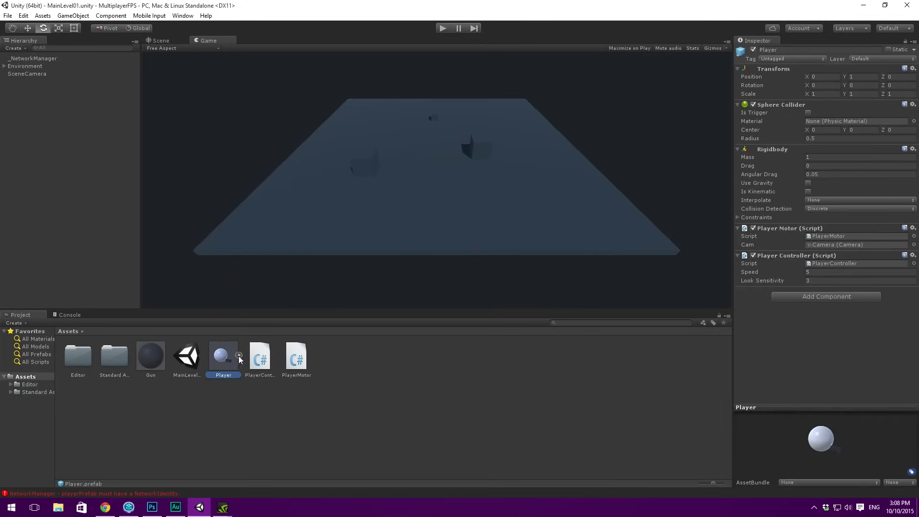
pyautogui.click(802, 297)
pyautogui.write('networkiden')
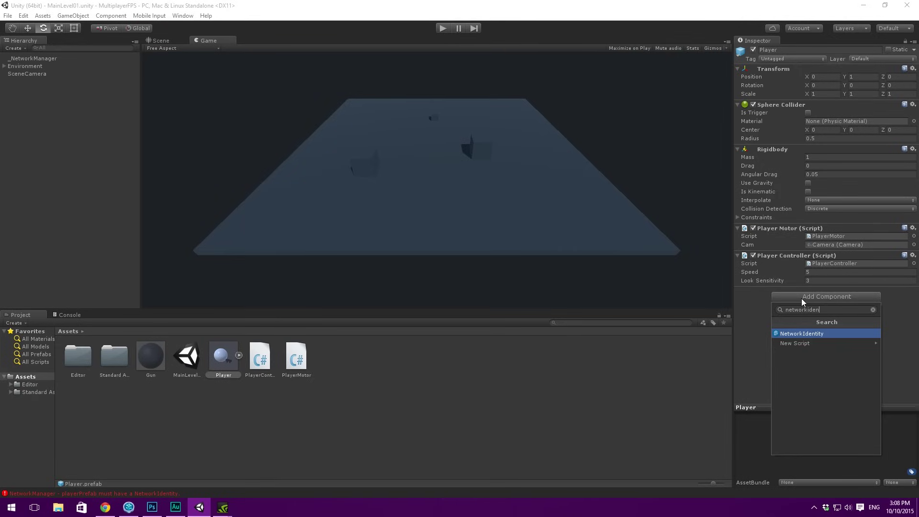
pyautogui.press('Return')
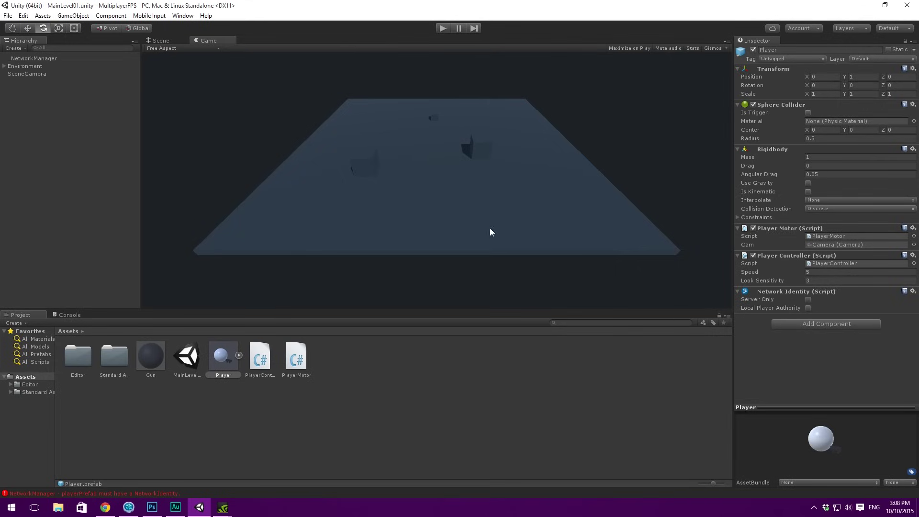
pyautogui.click(809, 308)
# Clear the console and assign Player as the Player Prefab in _NetworkManager's spawn info.
pyautogui.click(70, 315)
pyautogui.click(12, 322)
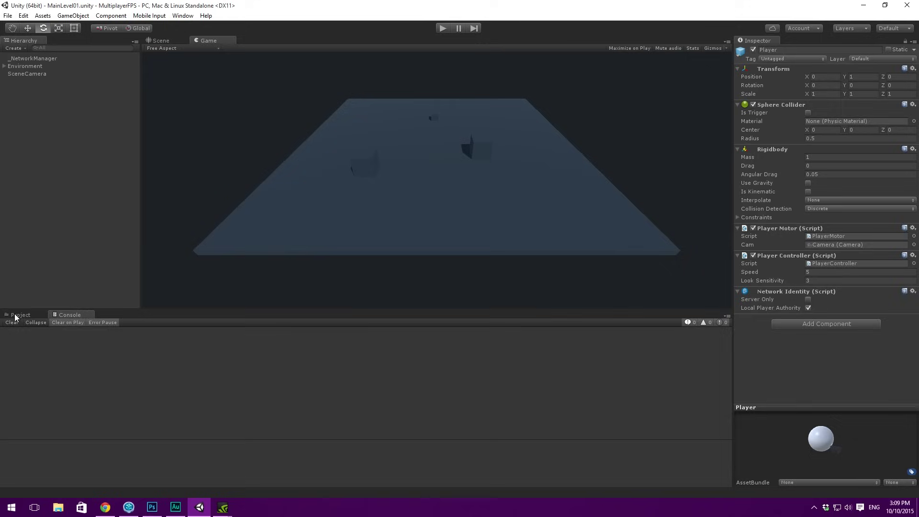
pyautogui.click(16, 315)
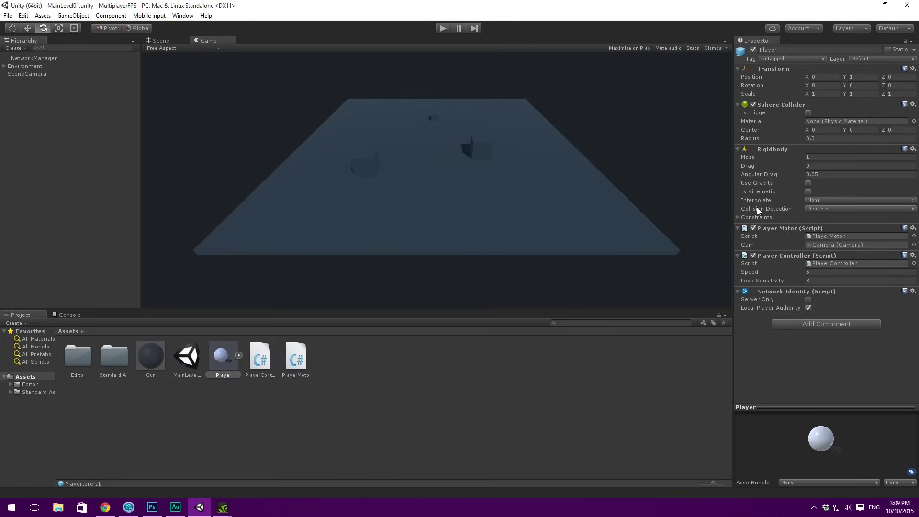
pyautogui.click(30, 58)
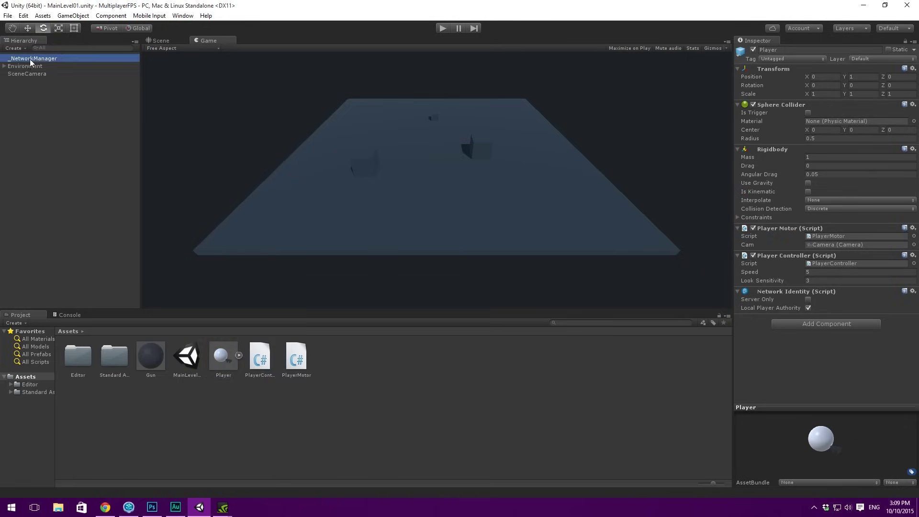
pyautogui.moveTo(228, 358); pyautogui.dragTo(830, 173)
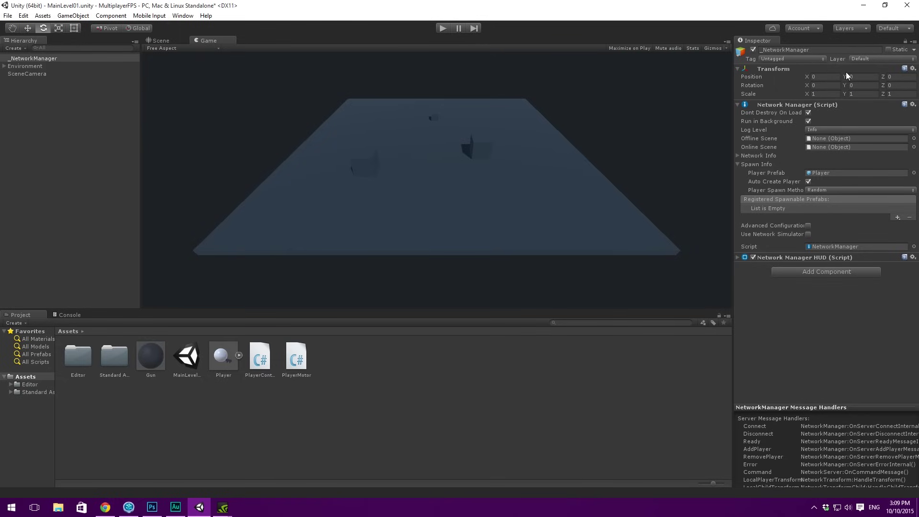
# Create a new empty game object at the root of the scene.
pyautogui.click(158, 40)
pyautogui.moveTo(481, 137); pyautogui.dragTo(469, 201, button='right')
pyautogui.click(68, 175)
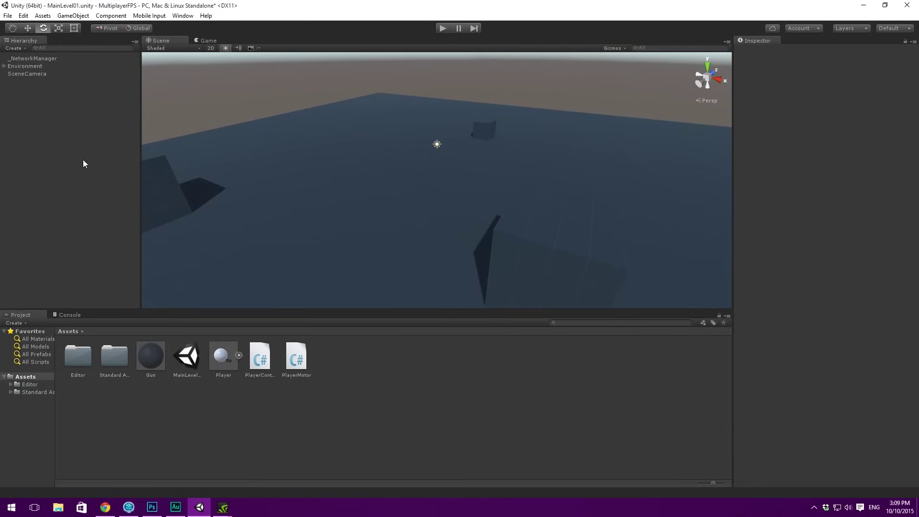
pyautogui.moveTo(364, 163); pyautogui.dragTo(419, 207, button='right')
pyautogui.scroll(2, 418, 207)
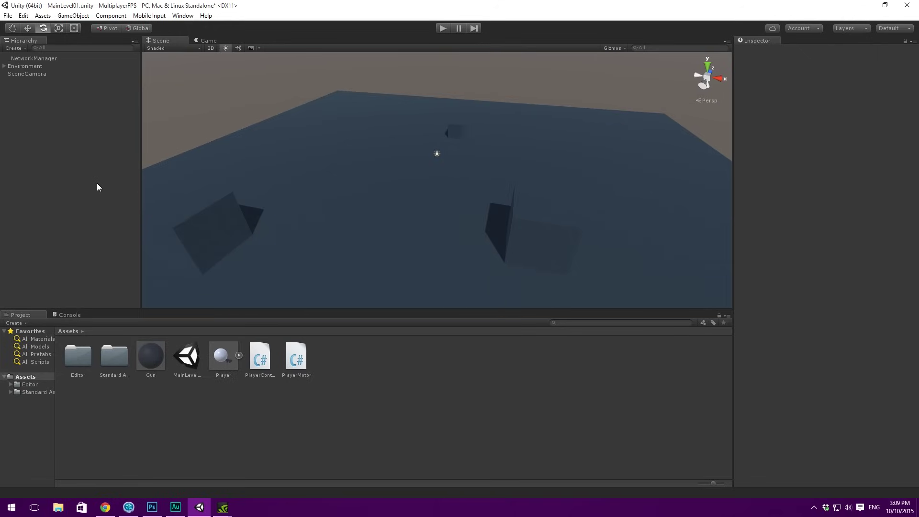
pyautogui.hotkey('ctrl', 'shift', 'n')
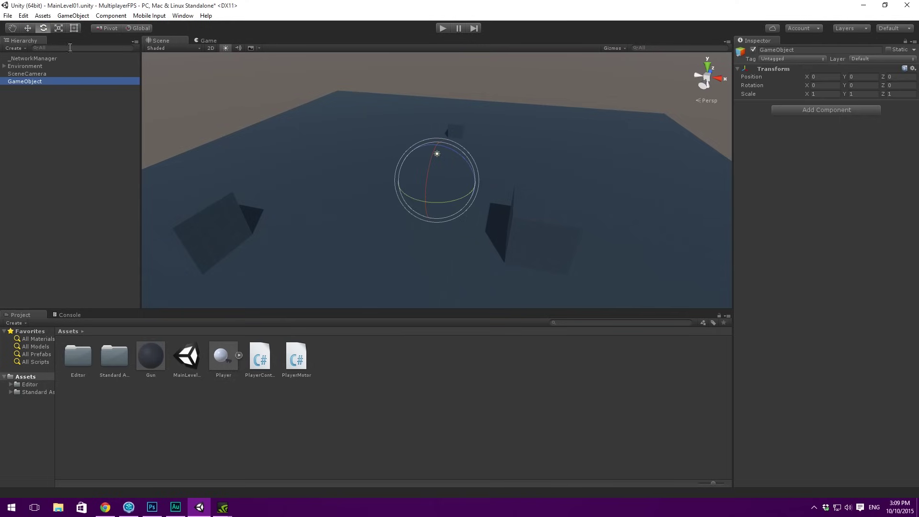
# Rename the new empty game object SpawnPoint and add a NetworkStartPosition component to it.
pyautogui.click(28, 82)
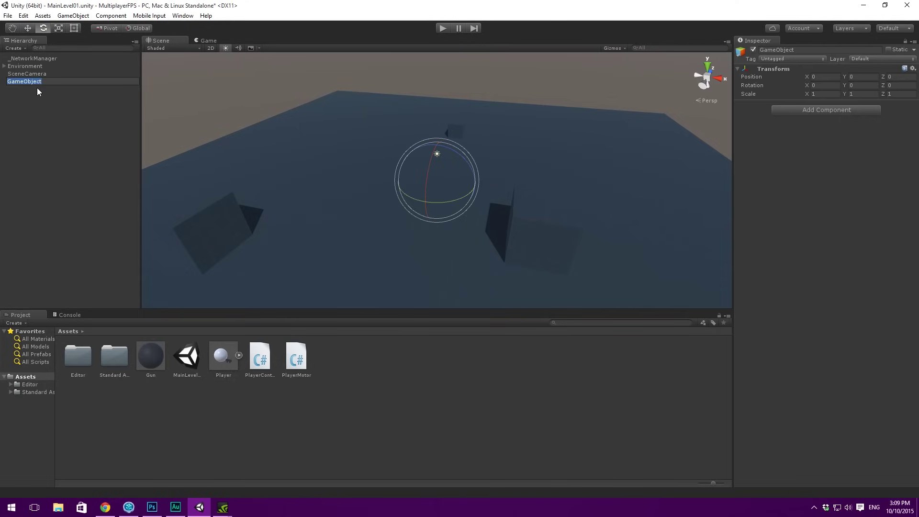
pyautogui.write('SpawnPoint')
pyautogui.press('Return')
pyautogui.moveTo(550, 155); pyautogui.dragTo(623, 91, button='right')
pyautogui.click(847, 111)
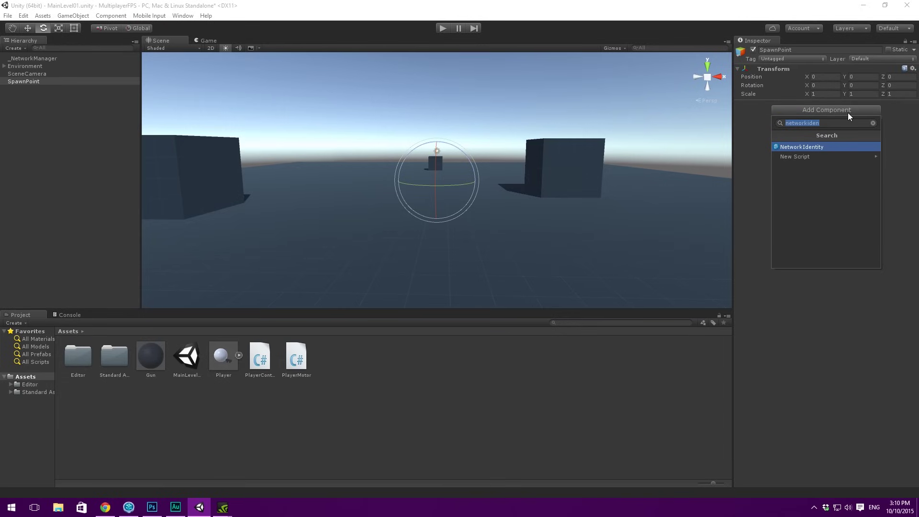
pyautogui.write('netwo')
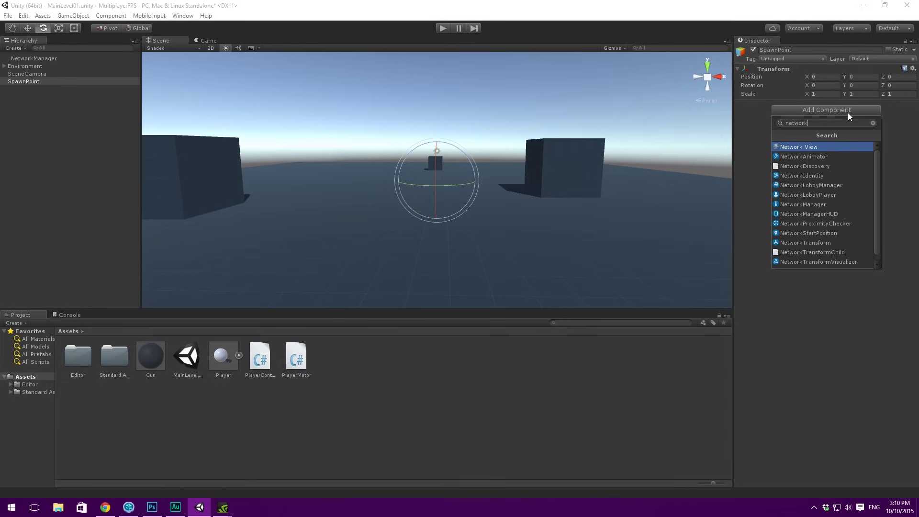
pyautogui.click(814, 233)
# Assign the blue label icon to SpawnPoint so it can be seen in the scene.
pyautogui.keyDown('alt'); pyautogui.moveTo(622, 110); pyautogui.dragTo(492, 165); pyautogui.keyUp('alt')
pyautogui.keyDown('alt'); pyautogui.moveTo(599, 153); pyautogui.dragTo(493, 159); pyautogui.keyUp('alt')
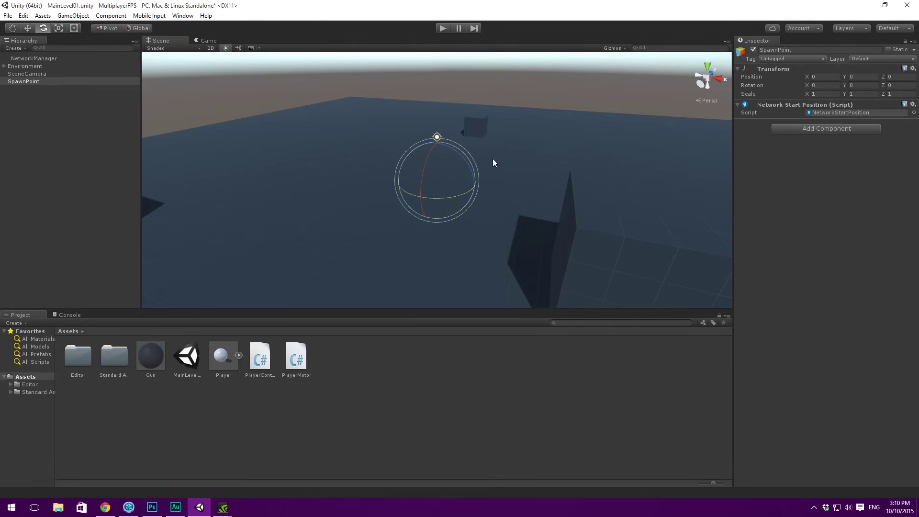
pyautogui.click(741, 51)
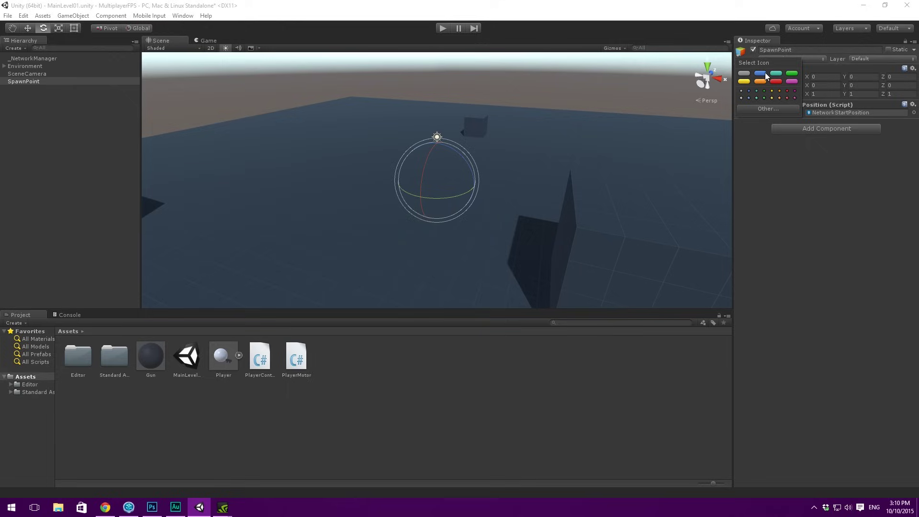
pyautogui.click(760, 73)
pyautogui.keyDown('alt'); pyautogui.moveTo(511, 139); pyautogui.dragTo(508, 149); pyautogui.keyUp('alt')
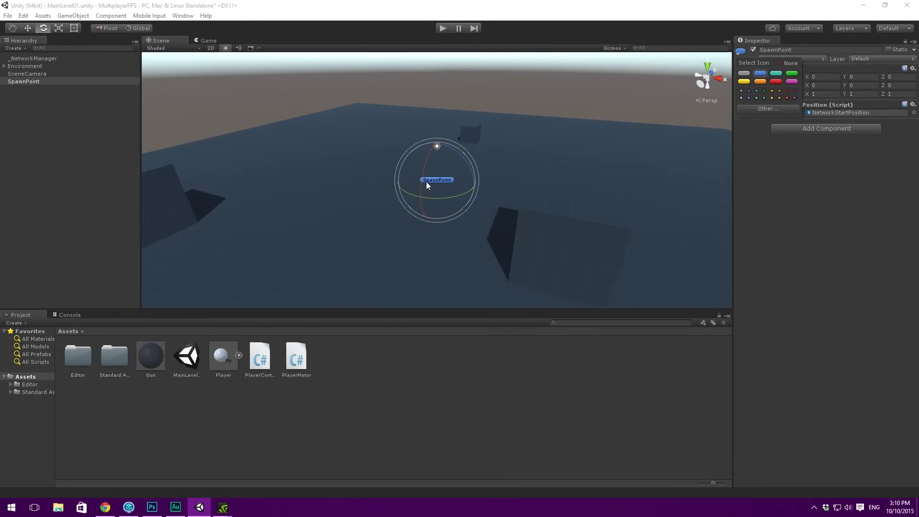
# Switch to the Move tool and set SpawnPoint's Y position to 1.
pyautogui.press('w')
pyautogui.click(389, 182)
pyautogui.moveTo(409, 169); pyautogui.dragTo(525, 173)
pyautogui.rightClick(774, 72)
pyautogui.click(778, 76)
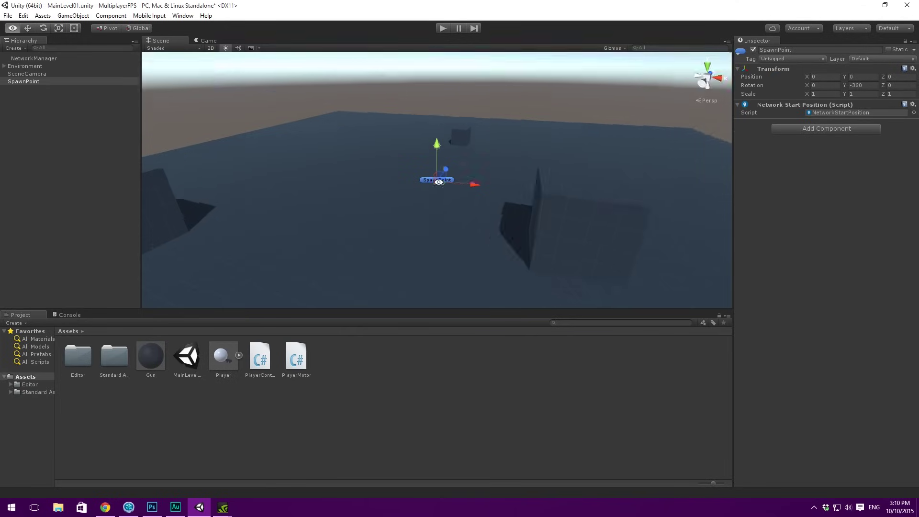
pyautogui.click(859, 76)
pyautogui.write('1')
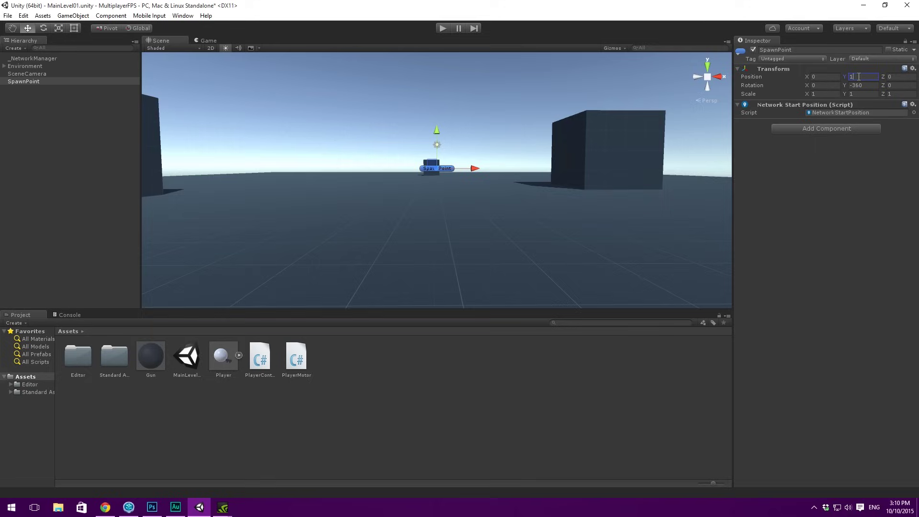
# Set SpawnPoint's Z position to -5.
pyautogui.keyDown('alt'); pyautogui.moveTo(413, 130); pyautogui.dragTo(287, 148); pyautogui.keyUp('alt')
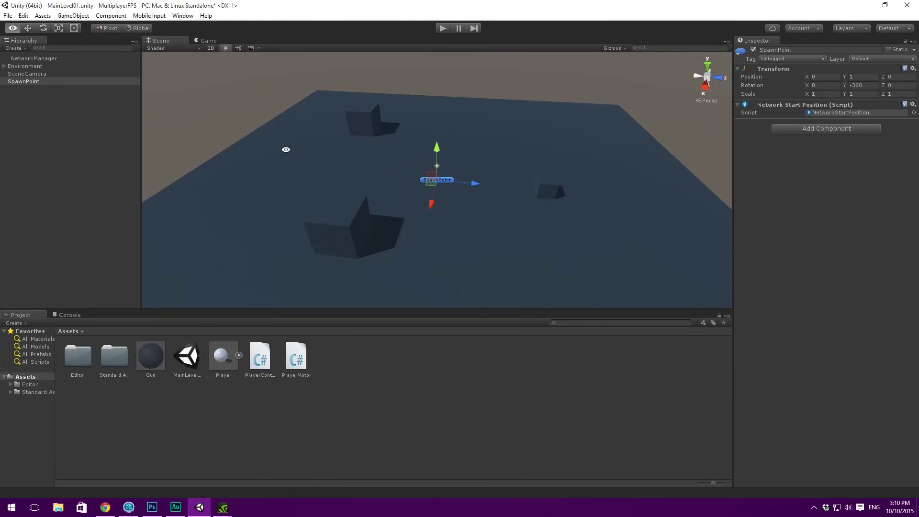
pyautogui.keyDown('alt'); pyautogui.moveTo(493, 191); pyautogui.dragTo(469, 187); pyautogui.keyUp('alt')
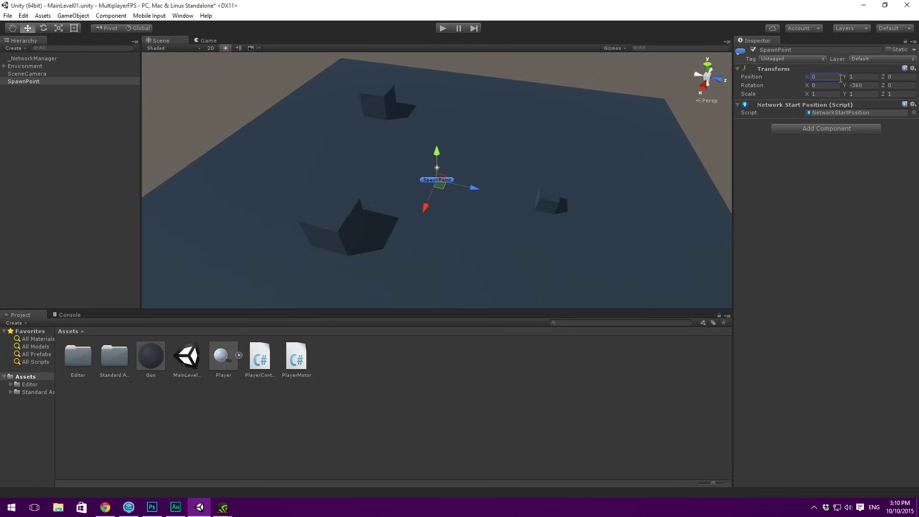
pyautogui.click(902, 76)
pyautogui.write('-5')
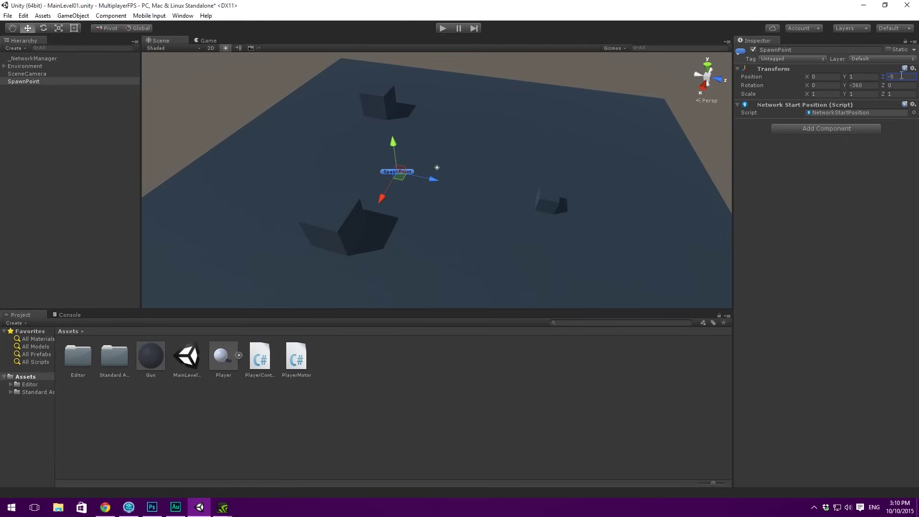
# Duplicate SpawnPoint and rename the copy SpawnPoint02.
pyautogui.click(26, 73)
pyautogui.click(28, 81)
pyautogui.hotkey('ctrl', 'd')
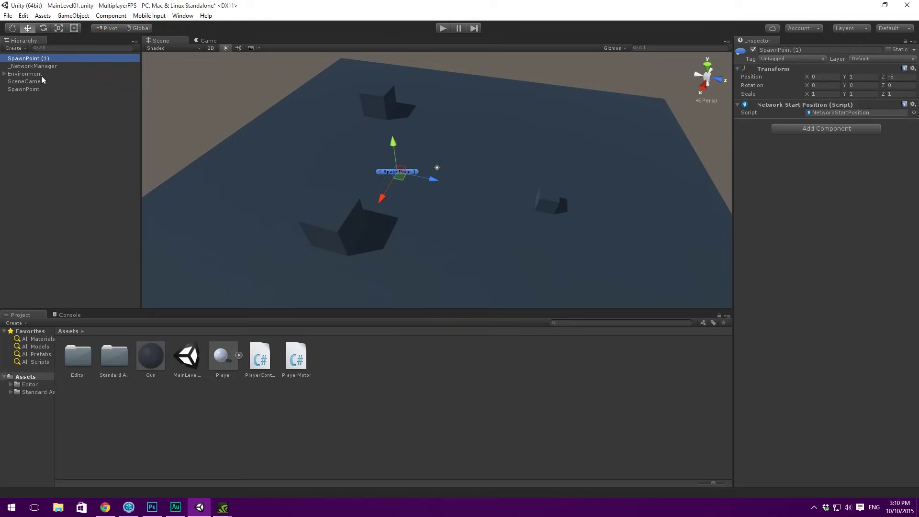
pyautogui.click(45, 59)
pyautogui.press('BackSpace')
pyautogui.press('BackSpace')
pyautogui.press('BackSpace')
pyautogui.write('02')
pyautogui.press('Return')
# Rename the original SpawnPoint to SpawnPoint01.
pyautogui.click(35, 89)
pyautogui.click(42, 90)
pyautogui.press('End')
pyautogui.write('01')
pyautogui.press('Return')
# Parent SpawnPoint01 and SpawnPoint02 under _NetworkManager in the hierarchy.
pyautogui.moveTo(41, 57)
pyautogui.mouseDown()
pyautogui.moveTo(58, 57)
pyautogui.moveTo(50, 91)
pyautogui.moveTo(47, 58)
pyautogui.mouseUp()
pyautogui.click(46, 82)
pyautogui.keyDown('shift'); pyautogui.click(45, 89); pyautogui.keyUp('shift')
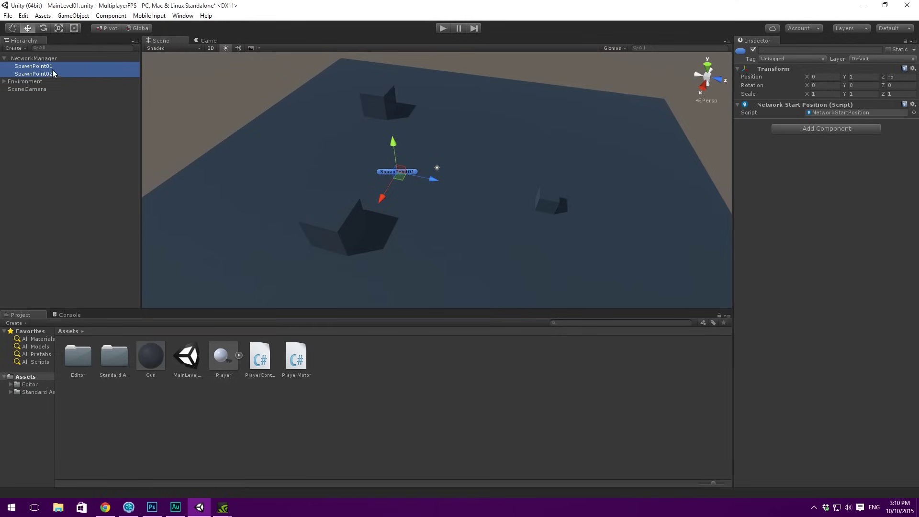
# Set SpawnPoint02's Z position to 5 and its Y rotation to 180.
pyautogui.click(53, 74)
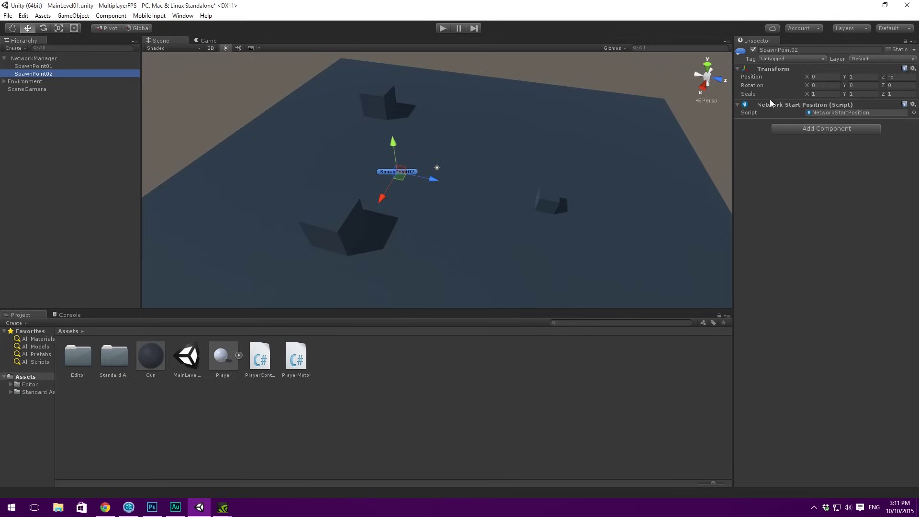
pyautogui.click(906, 77)
pyautogui.write('5')
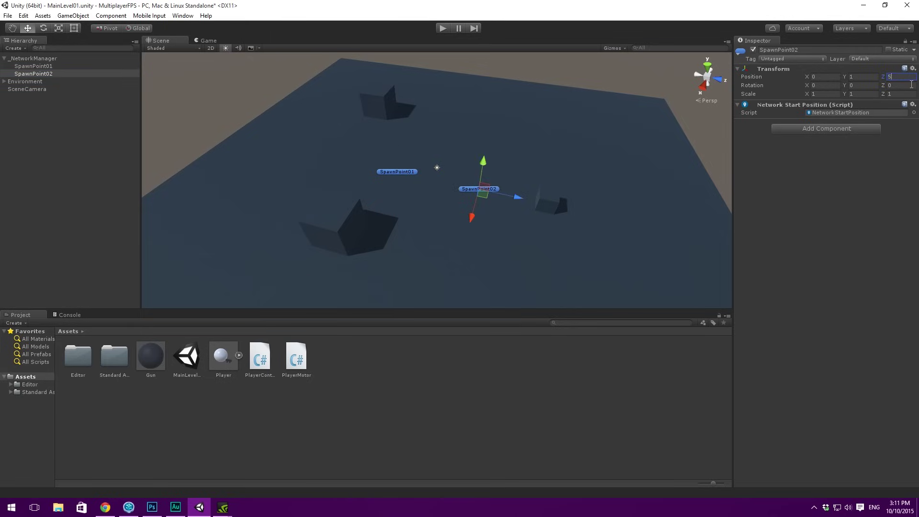
pyautogui.click(875, 85)
pyautogui.write('180')
# Switch the transform handles to local orientation and compare the facing directions of SpawnPoint01 and SpawnPoint02.
pyautogui.moveTo(551, 182); pyautogui.dragTo(534, 187, button='right')
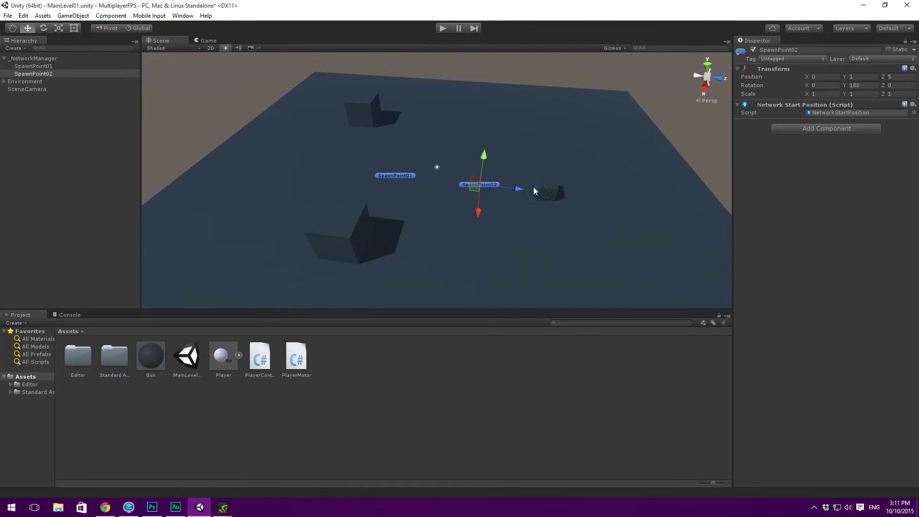
pyautogui.click(138, 28)
pyautogui.keyDown('alt'); pyautogui.moveTo(443, 228); pyautogui.dragTo(331, 152); pyautogui.keyUp('alt')
pyautogui.keyDown('shift'); pyautogui.click(33, 66); pyautogui.keyUp('shift')
pyautogui.click(36, 73)
pyautogui.click(37, 67)
pyautogui.click(39, 74)
pyautogui.click(38, 67)
pyautogui.click(41, 74)
pyautogui.click(41, 67)
pyautogui.click(42, 74)
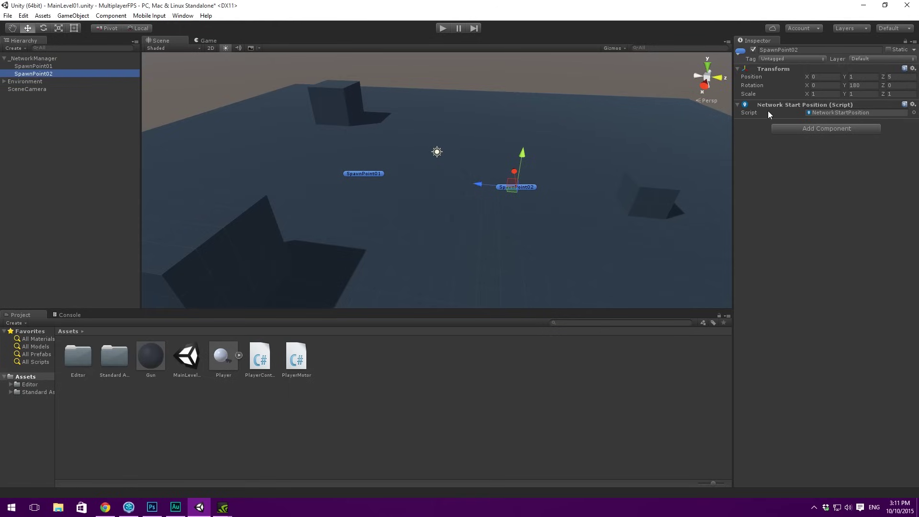
# Collapse _NetworkManager in the hierarchy and set its Player Spawn Method to Round Robin.
pyautogui.click(563, 246)
pyautogui.keyDown('alt'); pyautogui.moveTo(439, 197); pyautogui.dragTo(525, 299); pyautogui.keyUp('alt')
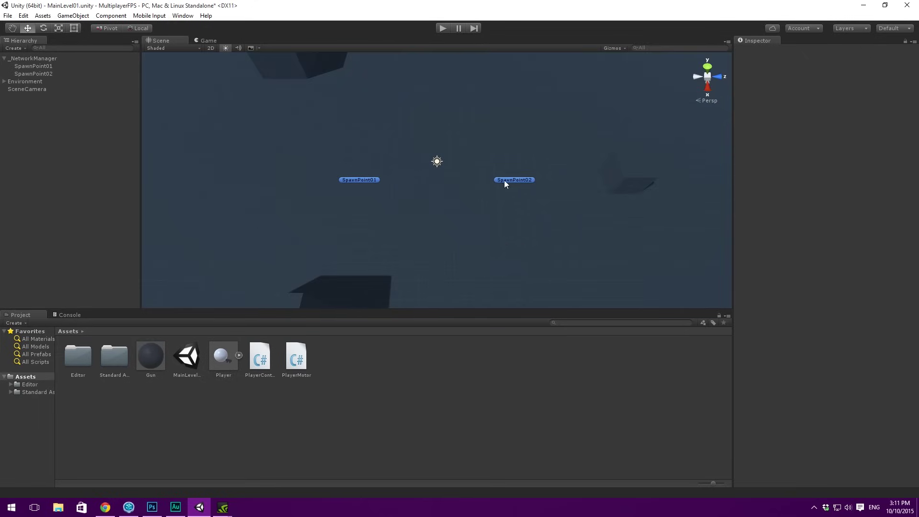
pyautogui.scroll(-4, 501, 166)
pyautogui.click(9, 59)
pyautogui.click(4, 58)
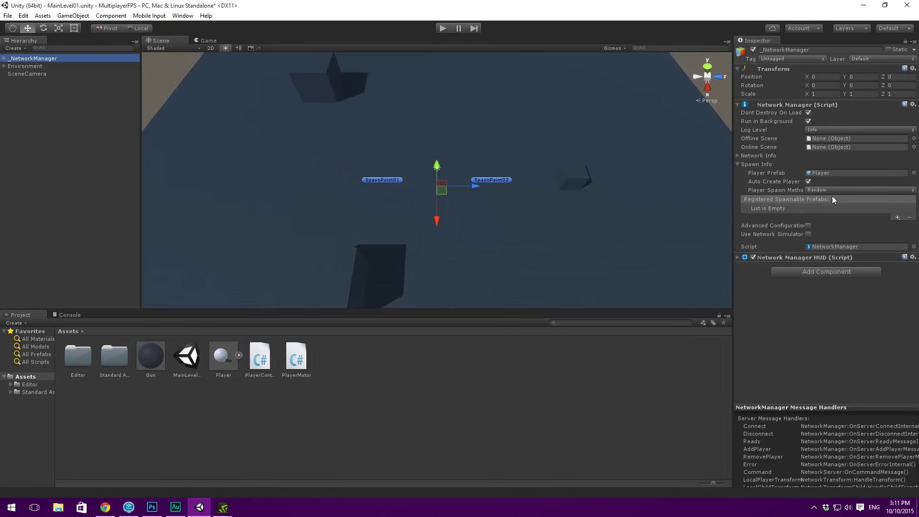
pyautogui.click(816, 191)
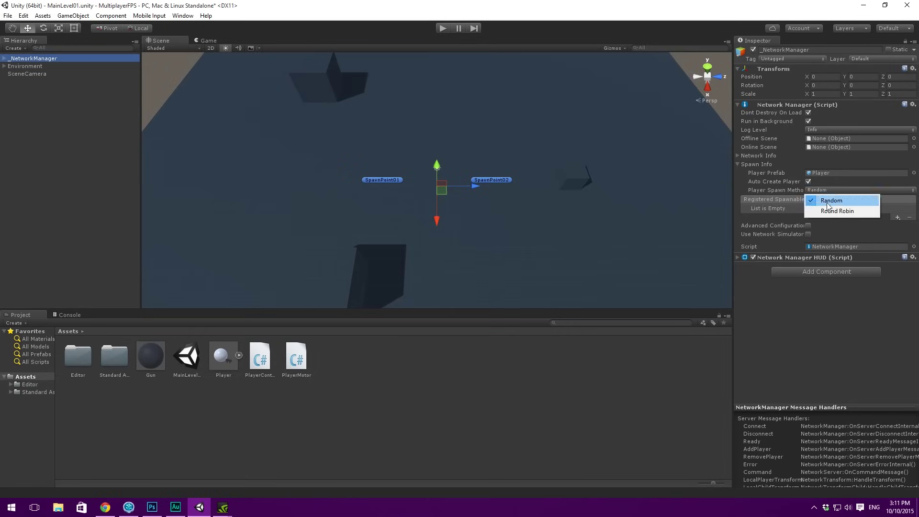
pyautogui.click(831, 211)
# Deselect everything and save the MainLevel01 scene.
pyautogui.scroll(2, 502, 163)
pyautogui.keyDown('alt'); pyautogui.moveTo(502, 163); pyautogui.dragTo(556, 163); pyautogui.keyUp('alt')
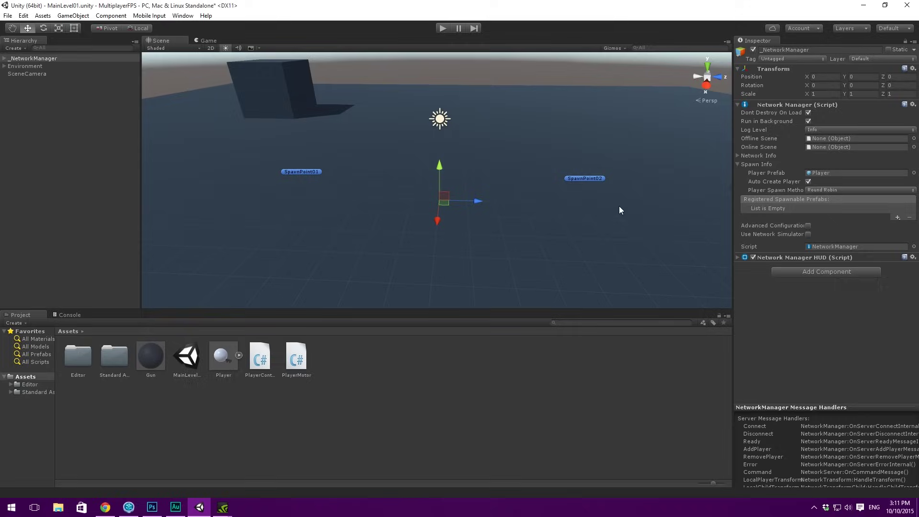
pyautogui.click(380, 192)
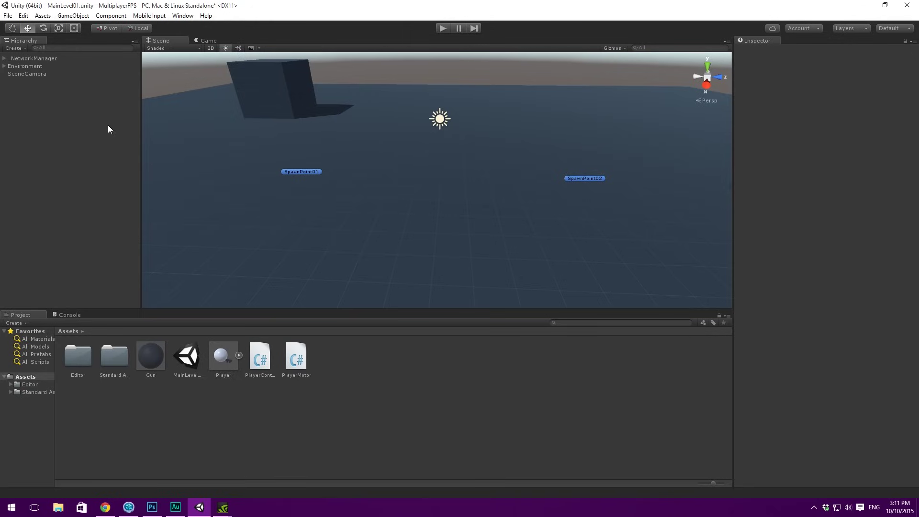
pyautogui.hotkey('ctrl', 's')
# Run the game as a LAN host to test player spawning, check the console, and stop play mode.
pyautogui.scroll(-10, 292, 128)
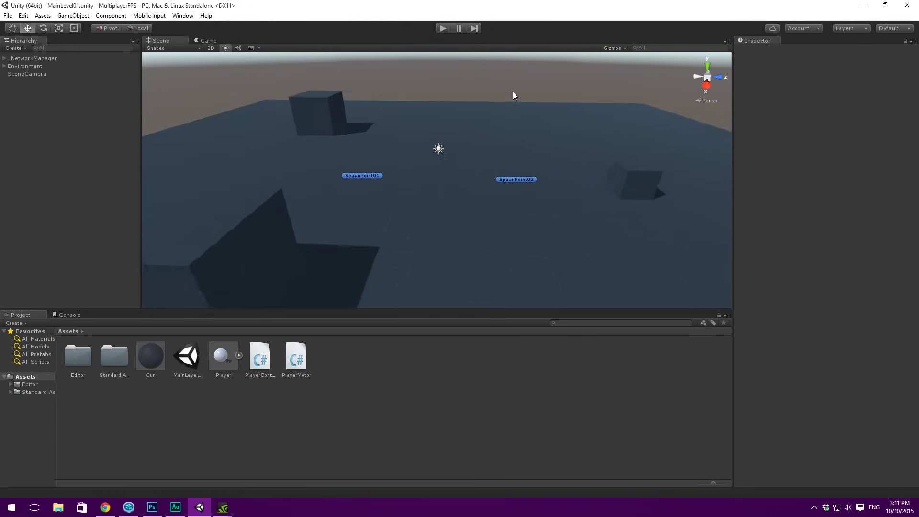
pyautogui.scroll(-8, 506, 120)
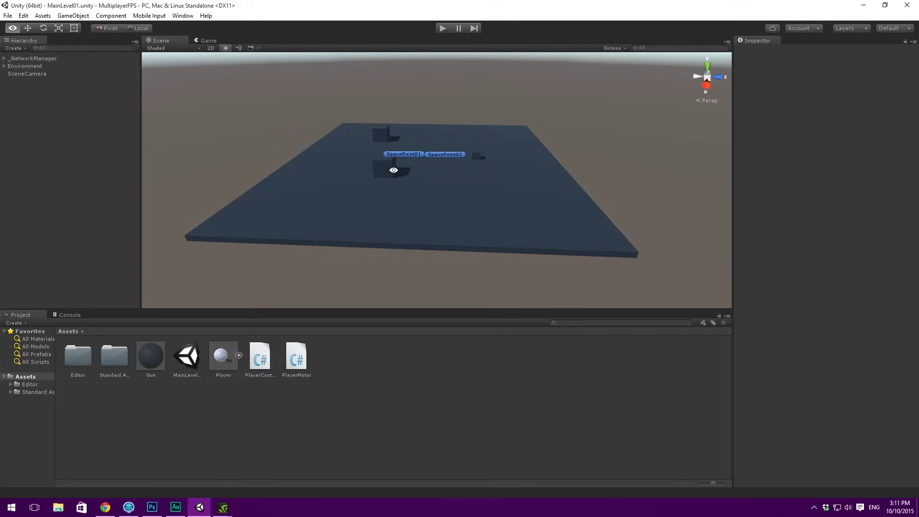
pyautogui.scroll(3, 369, 173)
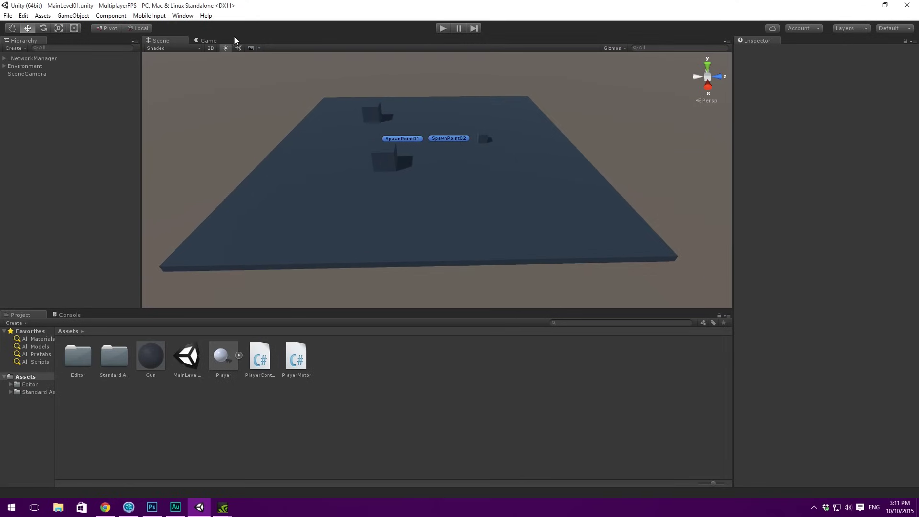
pyautogui.click(442, 28)
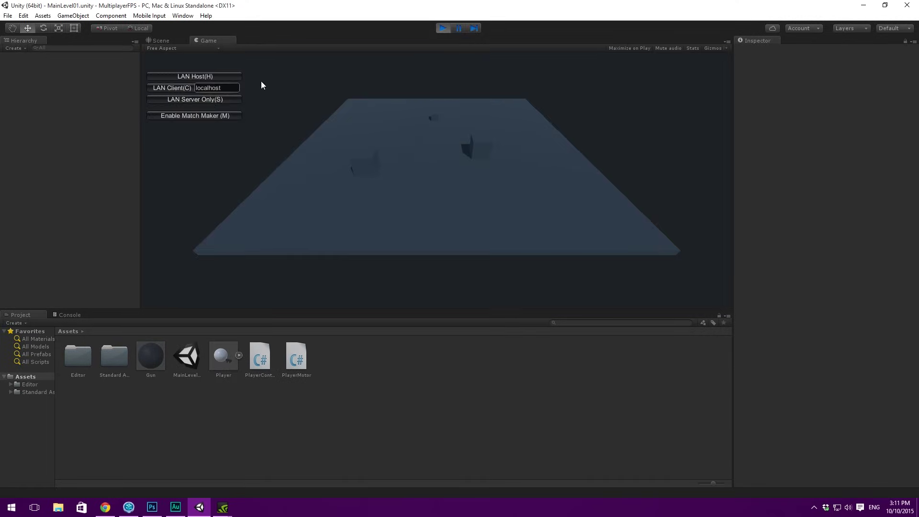
pyautogui.click(214, 77)
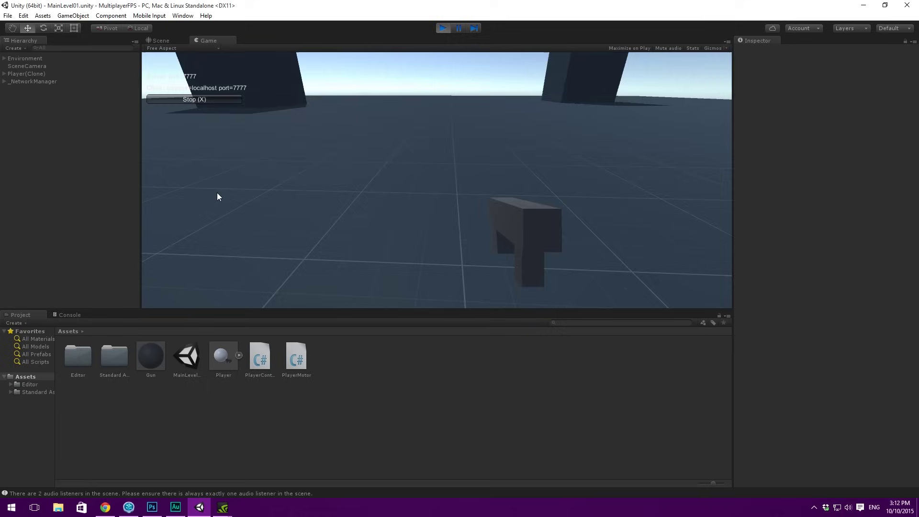
pyautogui.click(63, 316)
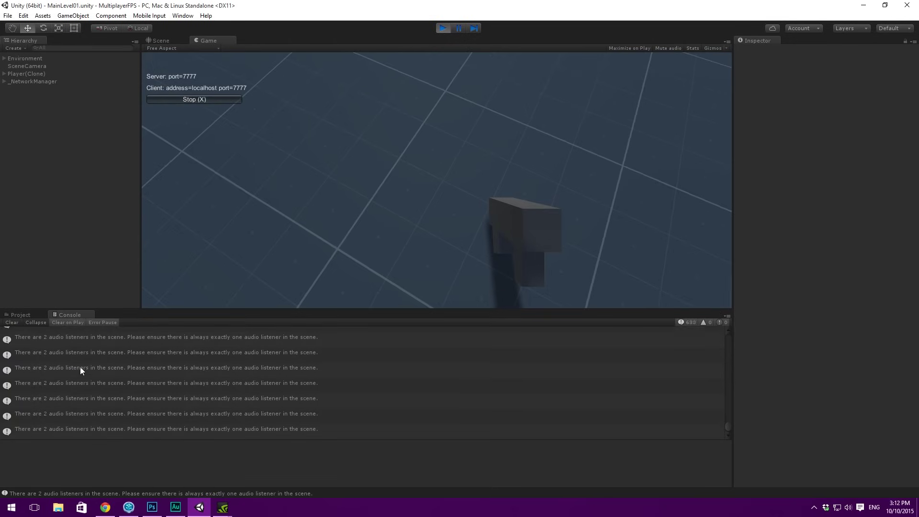
pyautogui.click(438, 26)
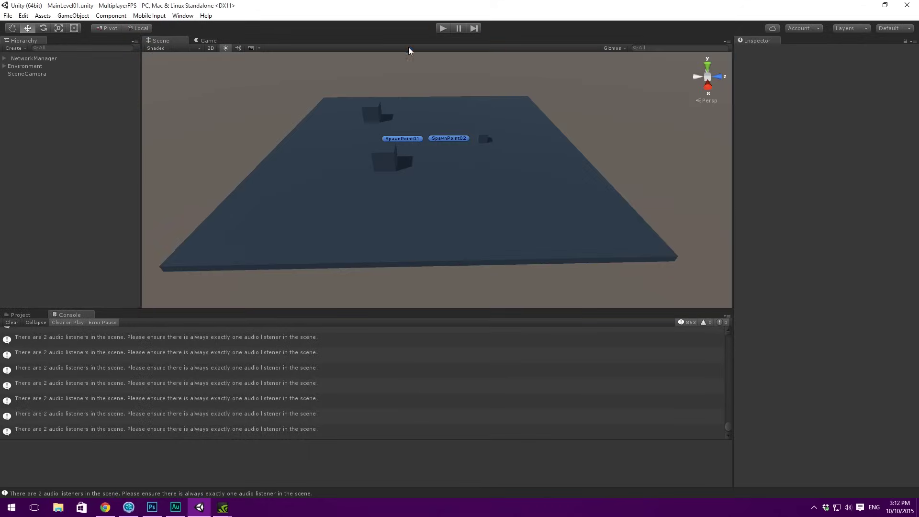
pyautogui.click(16, 316)
pyautogui.click(28, 74)
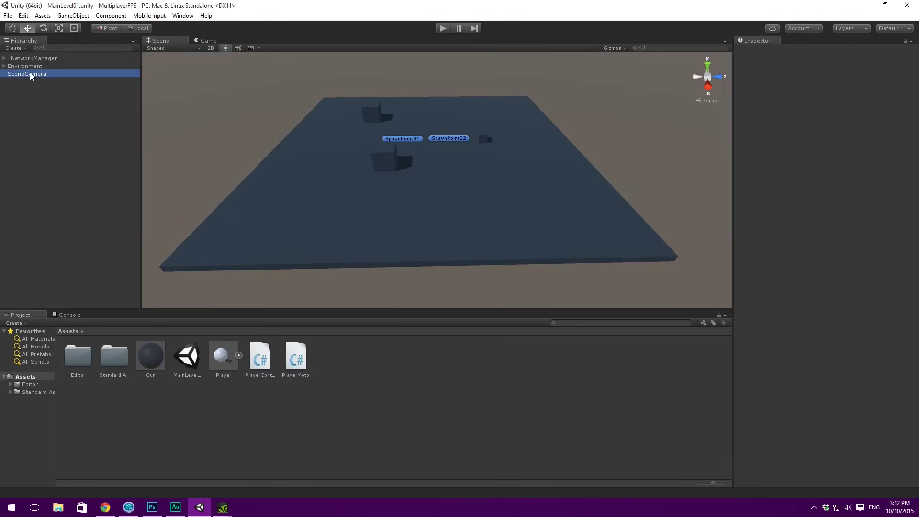
pyautogui.click(27, 111)
pyautogui.scroll(-3, 404, 130)
pyautogui.keyDown('alt'); pyautogui.moveTo(398, 134); pyautogui.dragTo(410, 107); pyautogui.keyUp('alt')
pyautogui.scroll(2, 422, 113)
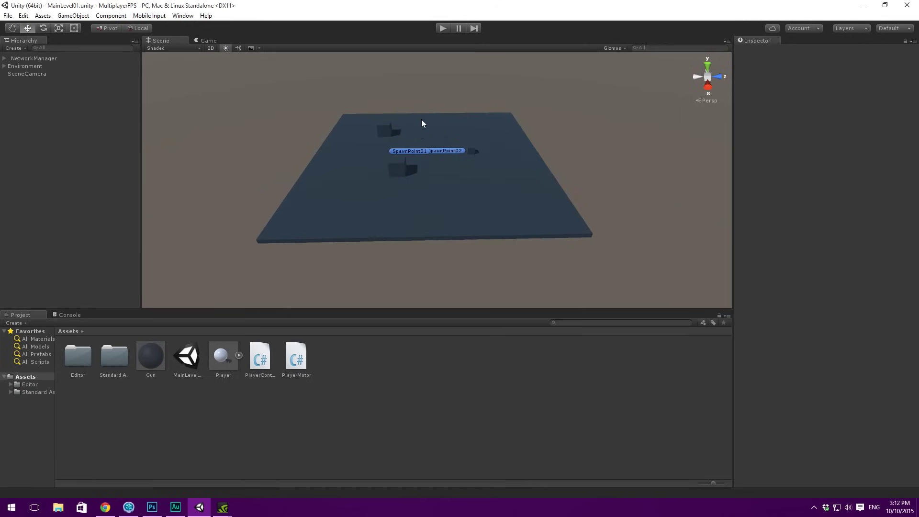
pyautogui.scroll(1, 423, 116)
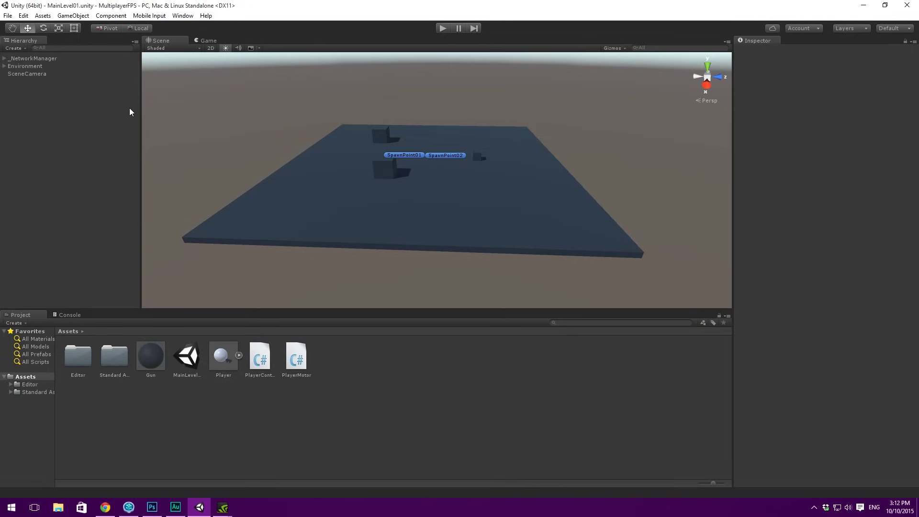
# Open the Build Settings and add the MainLevel01 scene to the scenes in build.
pyautogui.click(7, 17)
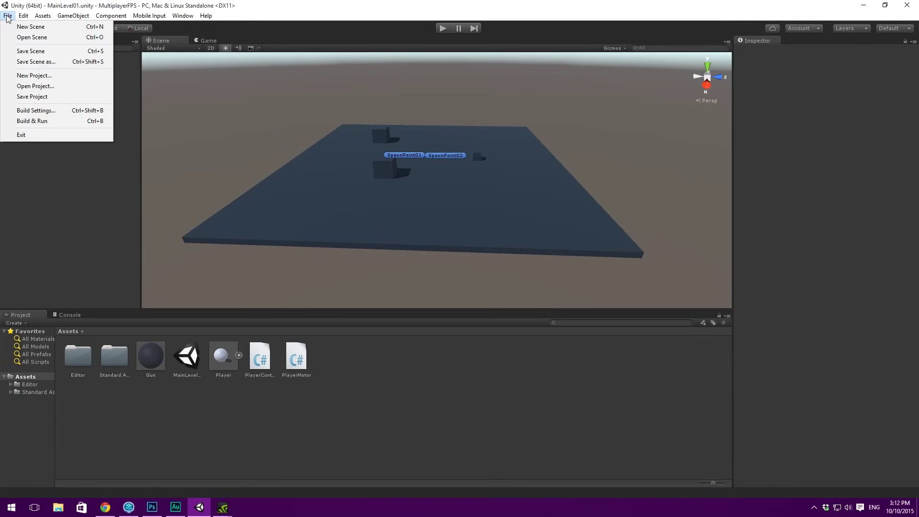
pyautogui.click(36, 110)
pyautogui.moveTo(396, 83); pyautogui.dragTo(534, 90)
pyautogui.moveTo(194, 351); pyautogui.dragTo(520, 159)
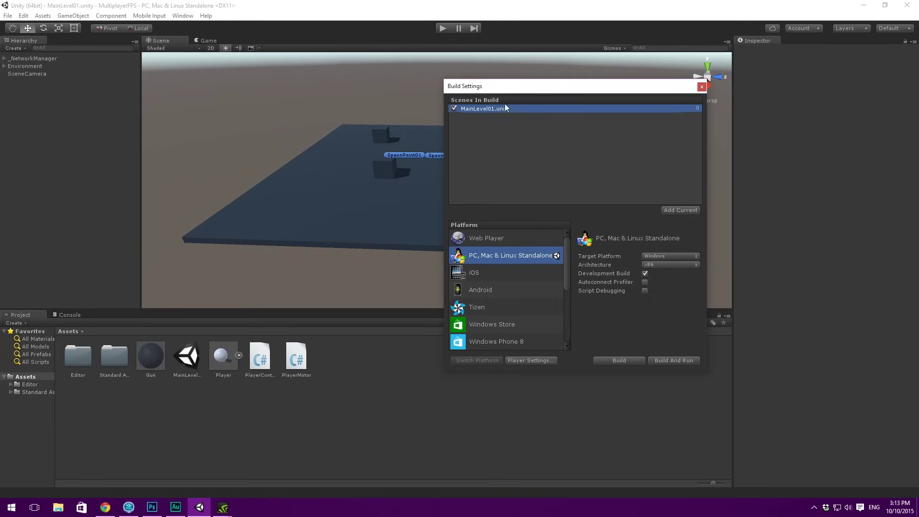
pyautogui.moveTo(511, 87); pyautogui.dragTo(423, 94)
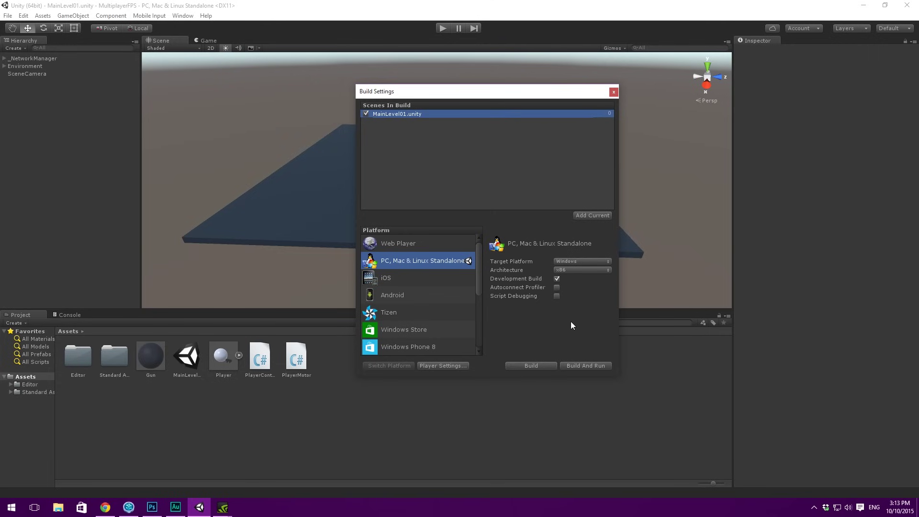
# Build and run the standalone game into the project's Builds folder, overwriting the existing Build01.exe.
pyautogui.click(582, 367)
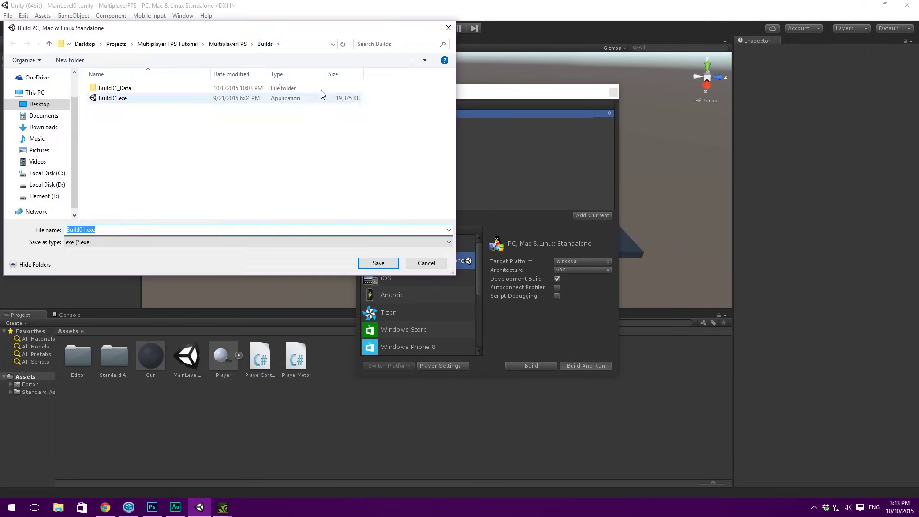
pyautogui.moveTo(263, 29); pyautogui.dragTo(461, 53)
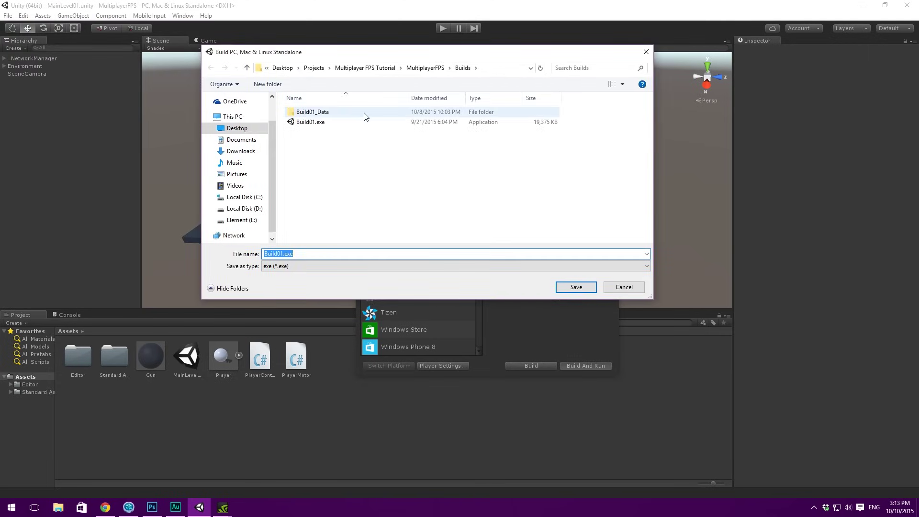
pyautogui.click(424, 69)
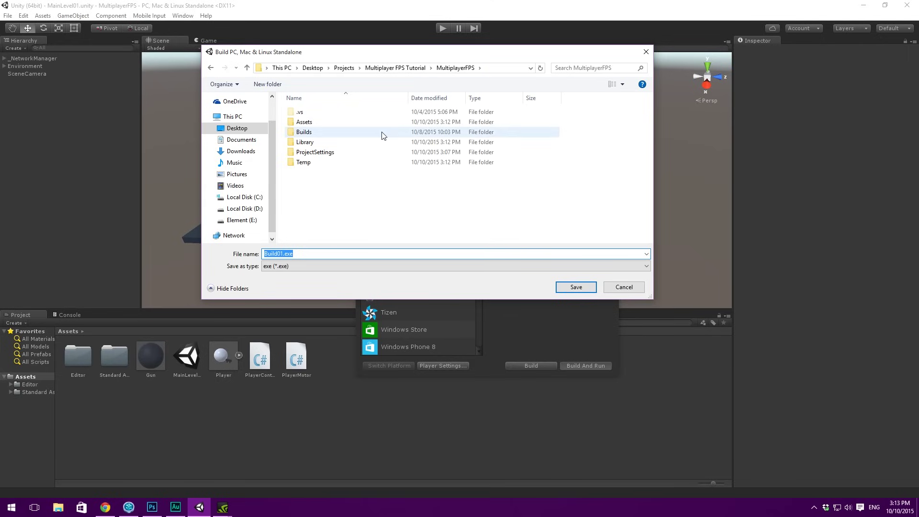
pyautogui.doubleClick(326, 132)
pyautogui.click(333, 124)
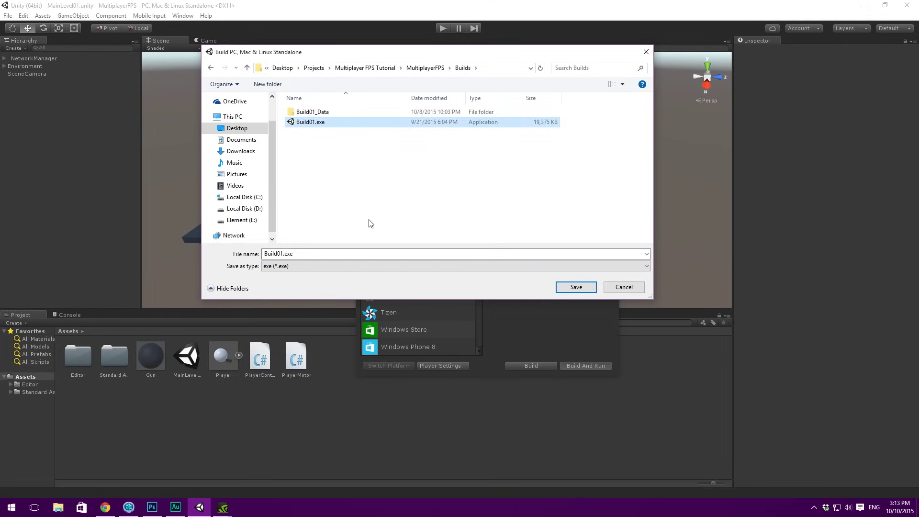
pyautogui.click(574, 288)
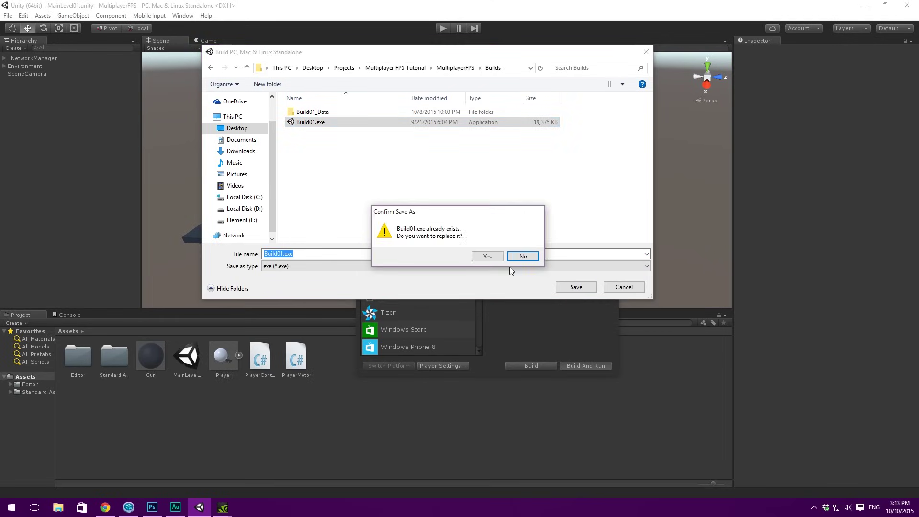
pyautogui.click(489, 256)
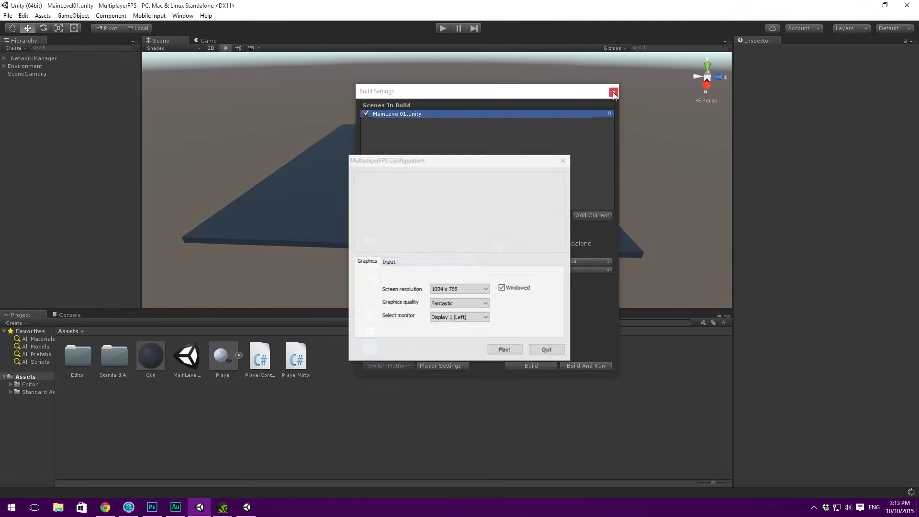
# Close the Build Settings, launch the built game windowed at a smaller screen resolution, and move its window aside to uncover the editor.
pyautogui.click(613, 92)
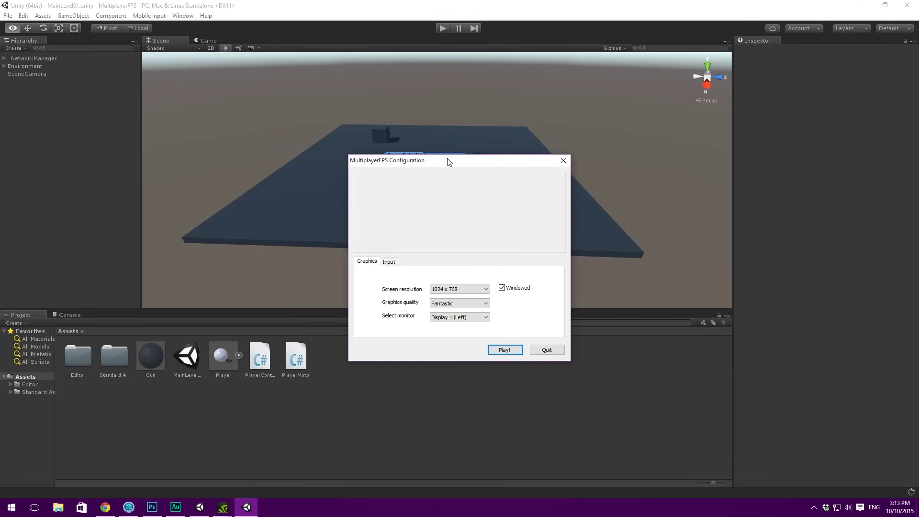
pyautogui.moveTo(449, 162); pyautogui.dragTo(452, 132)
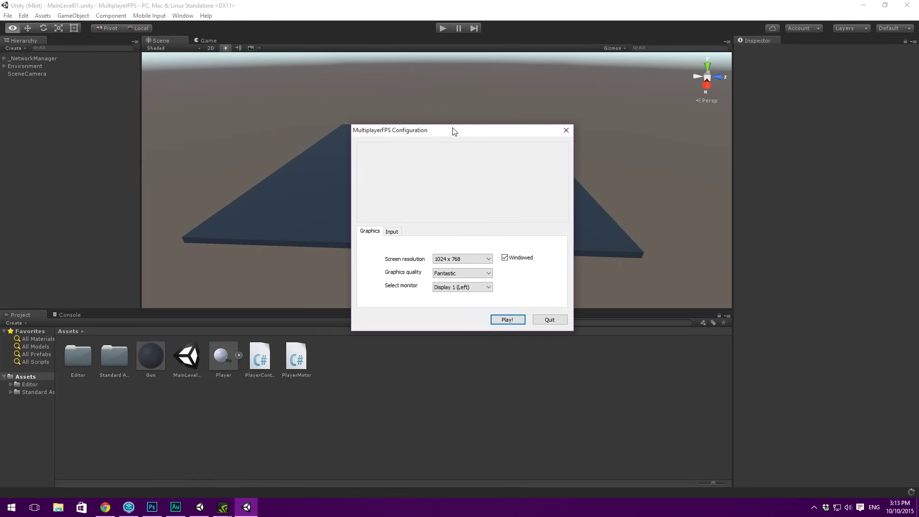
pyautogui.click(488, 259)
pyautogui.click(450, 290)
pyautogui.click(507, 320)
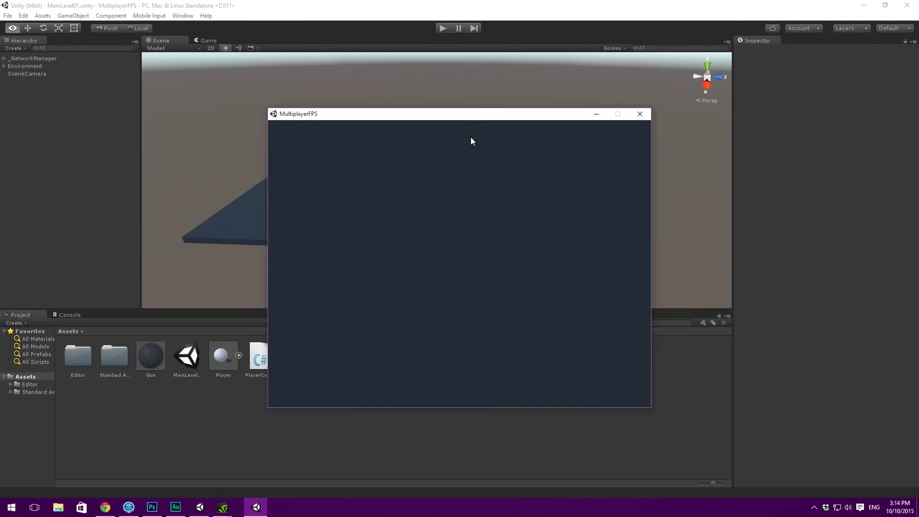
pyautogui.moveTo(468, 122); pyautogui.dragTo(679, 163)
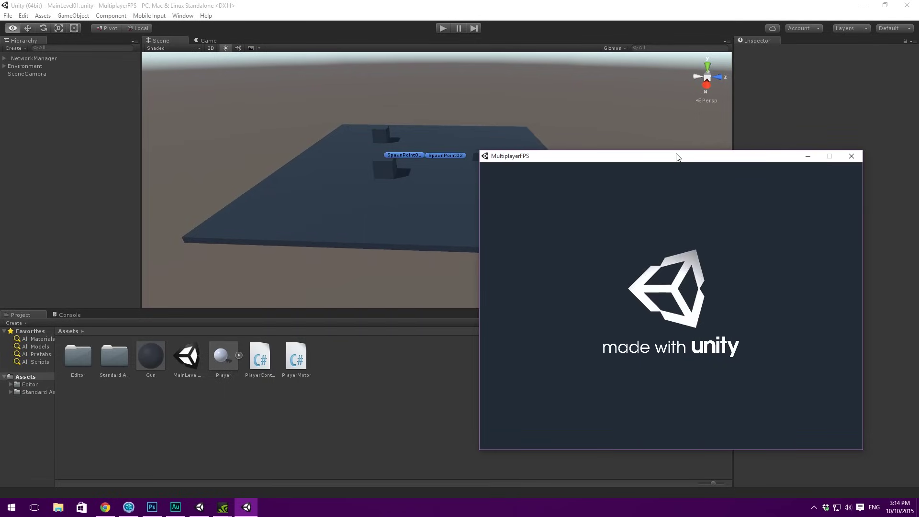
# Enter play mode in the editor, start a LAN host there, and join it from the built game as a LAN client on localhost.
pyautogui.click(444, 28)
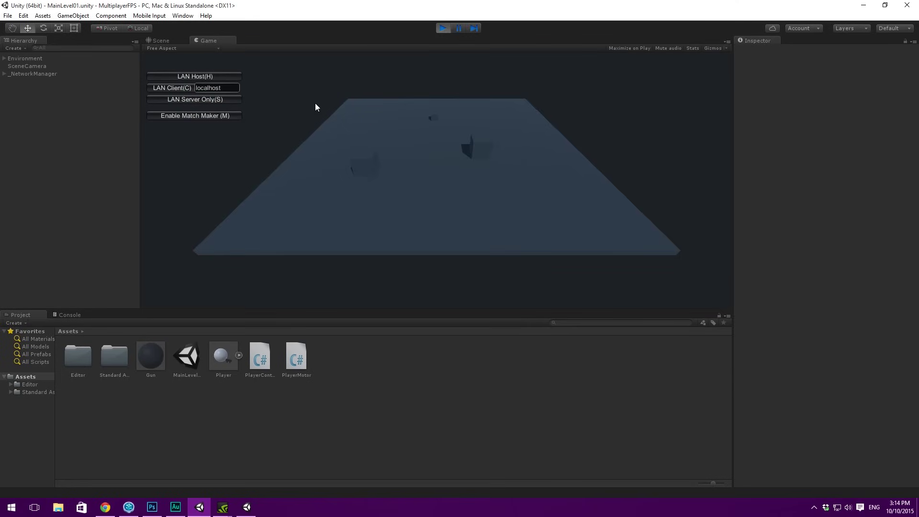
pyautogui.hotkey('alt', 'Tab')
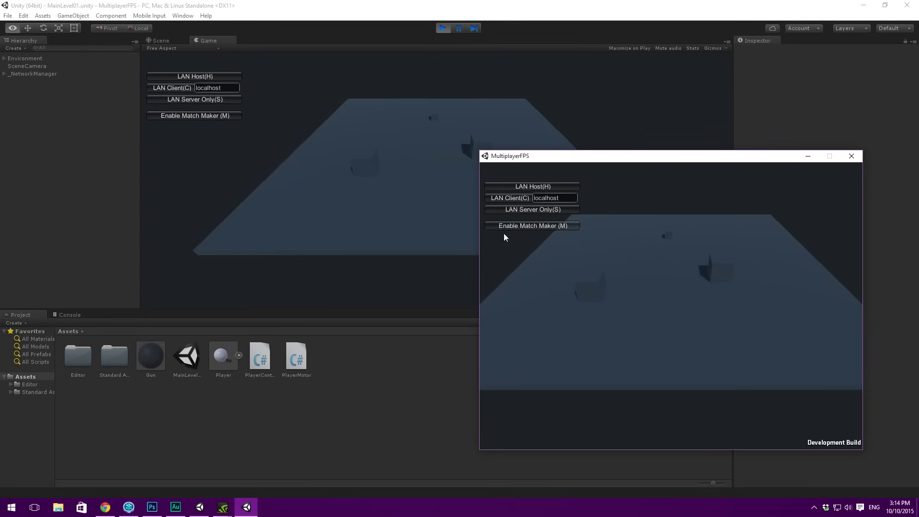
pyautogui.click(206, 57)
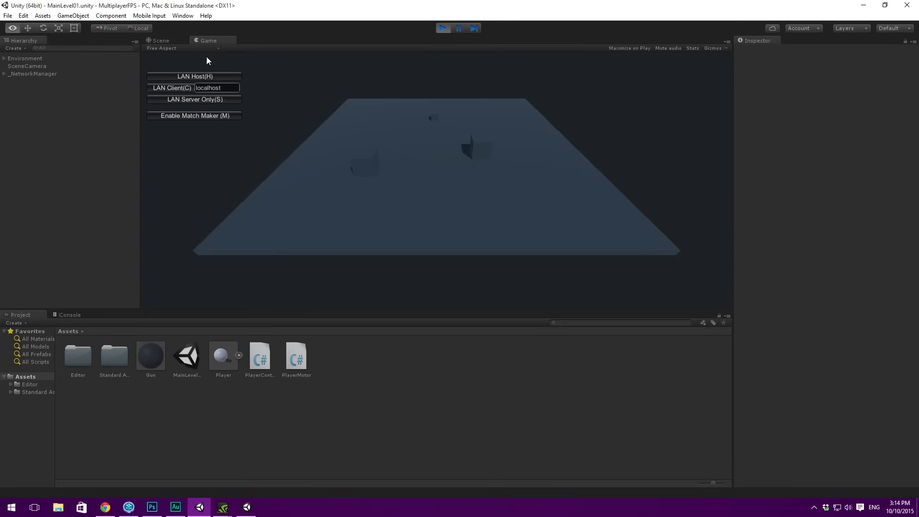
pyautogui.click(225, 76)
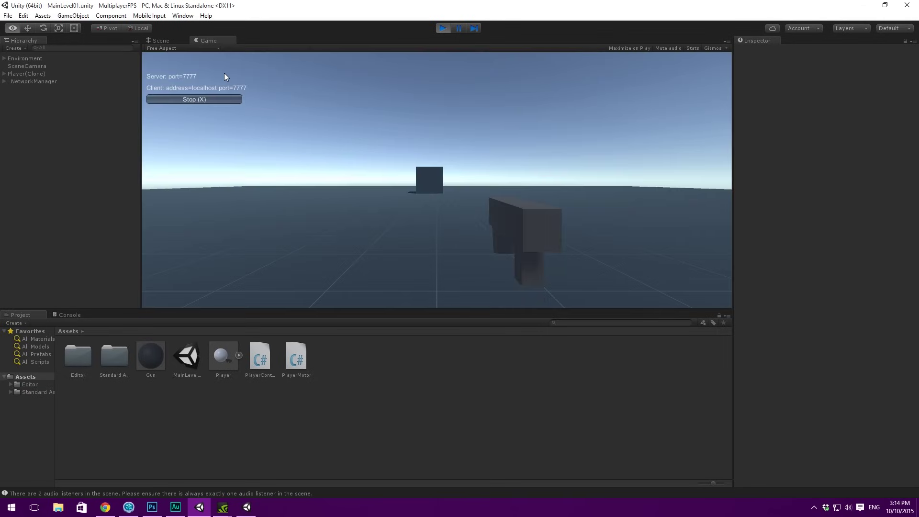
pyautogui.hotkey('alt', 'Tab')
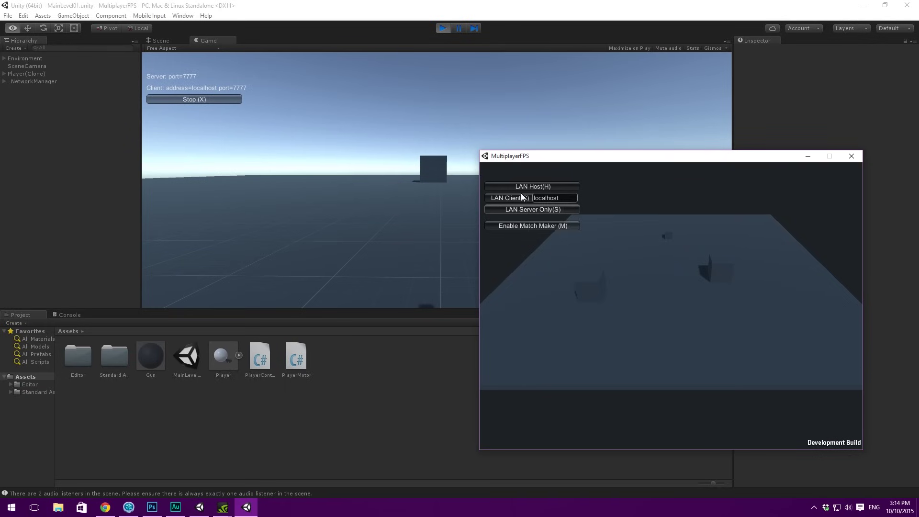
pyautogui.click(522, 198)
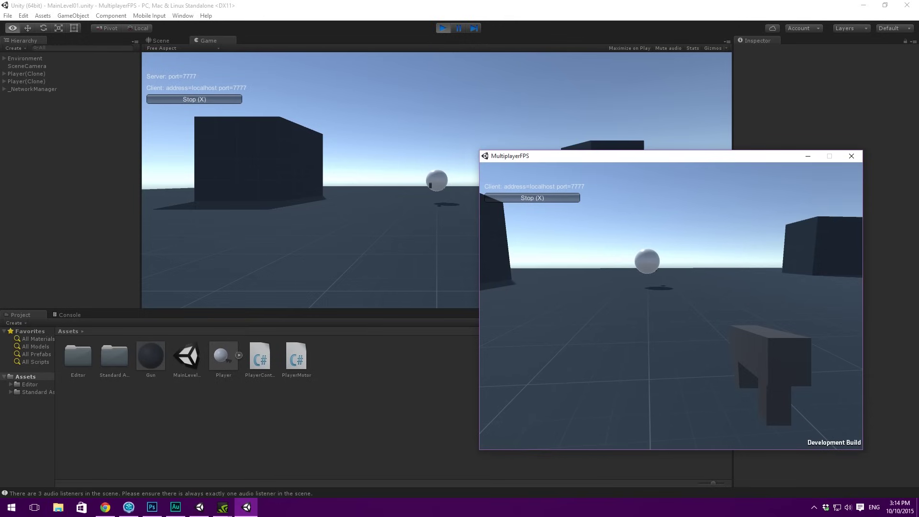
# Test player control by alternating between the editor and built game windows, and check the console messages about audio listeners.
pyautogui.hotkey('alt', 'Tab')
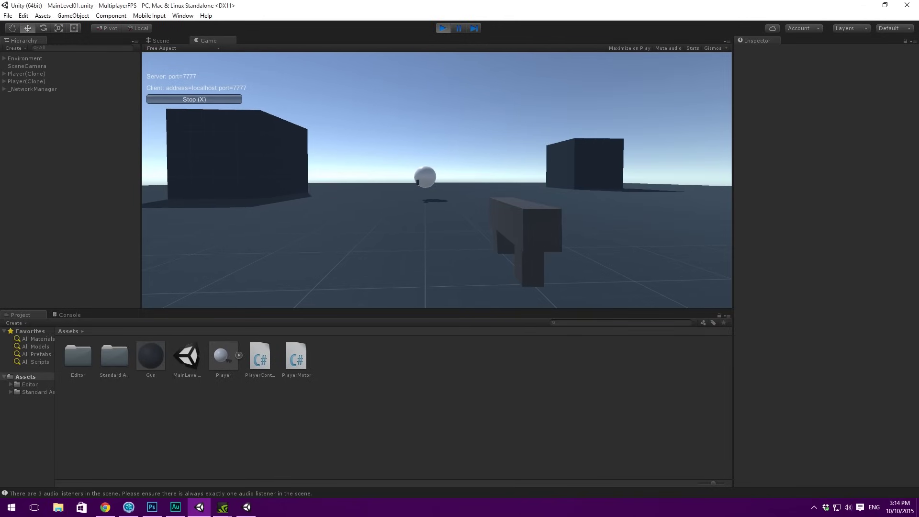
pyautogui.hotkey('alt', 'Tab')
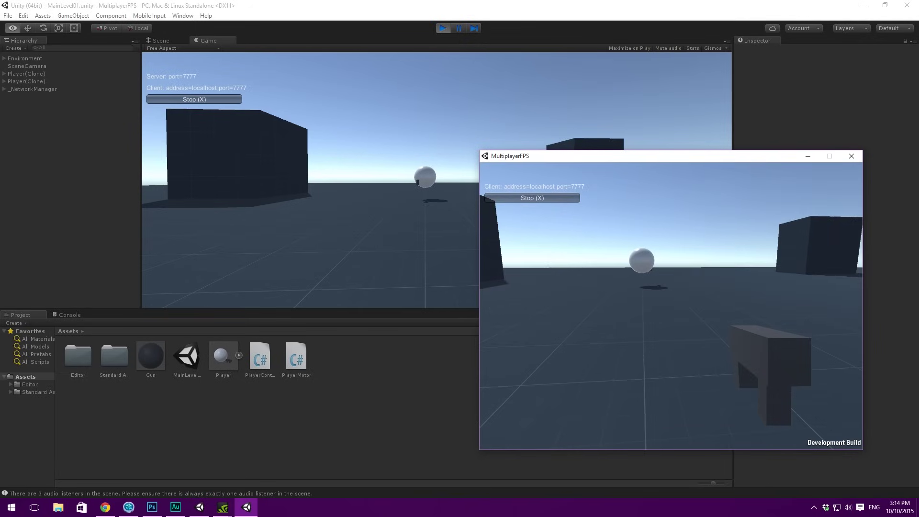
pyautogui.hotkey('alt', 'Tab')
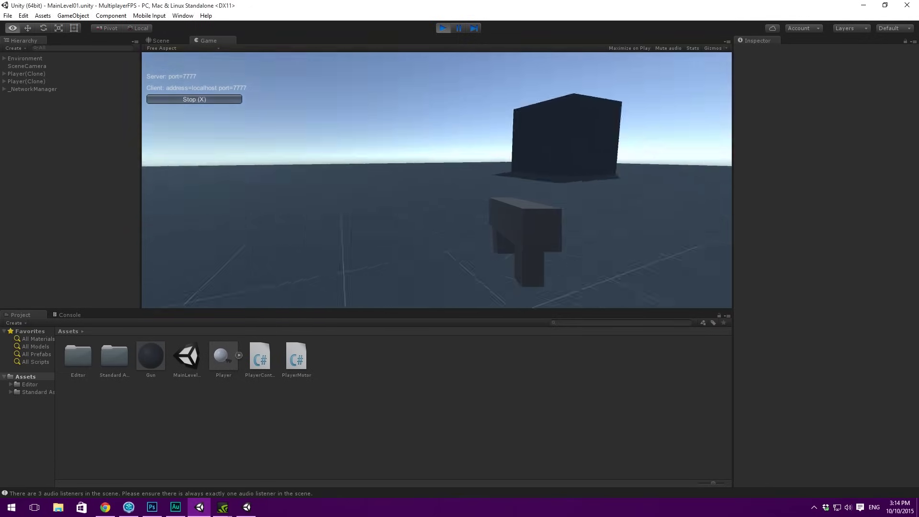
pyautogui.click(106, 493)
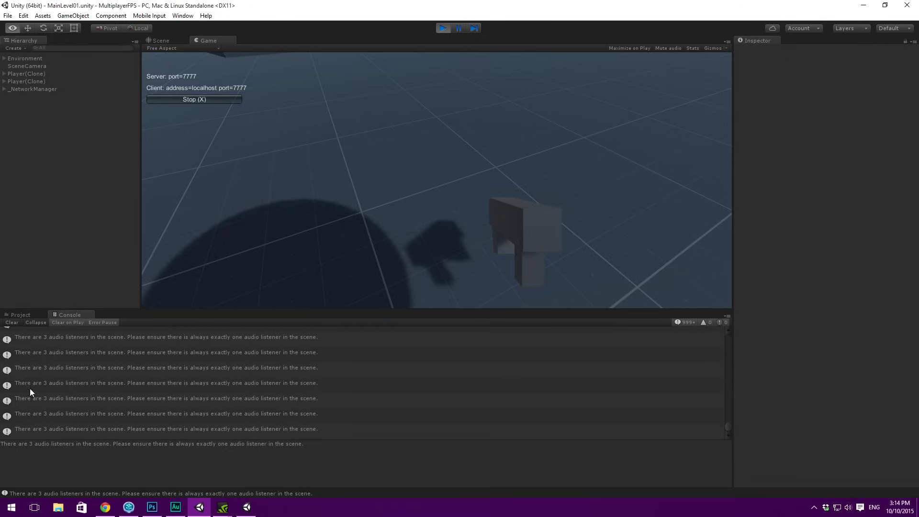
pyautogui.click(8, 316)
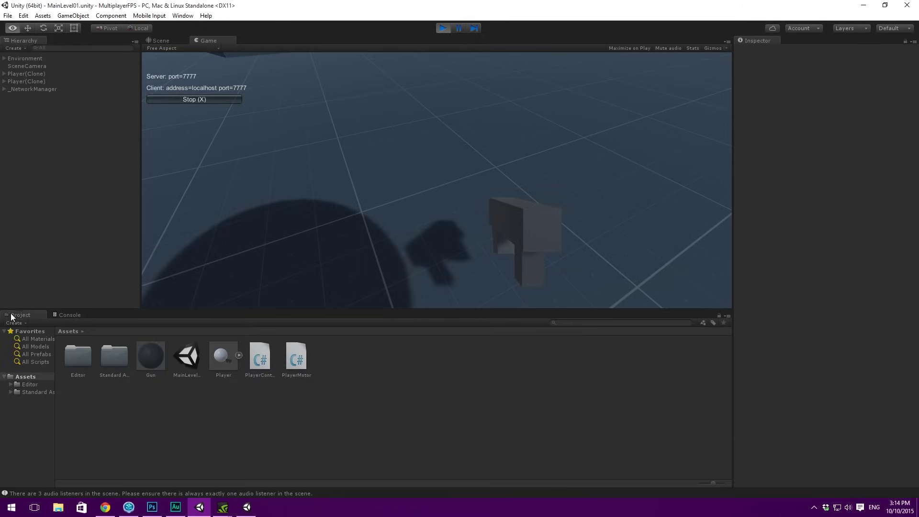
# Inspect both spawned Player(Clone) objects, their child cameras and the SceneCamera to compare active components and scripts.
pyautogui.click(31, 75)
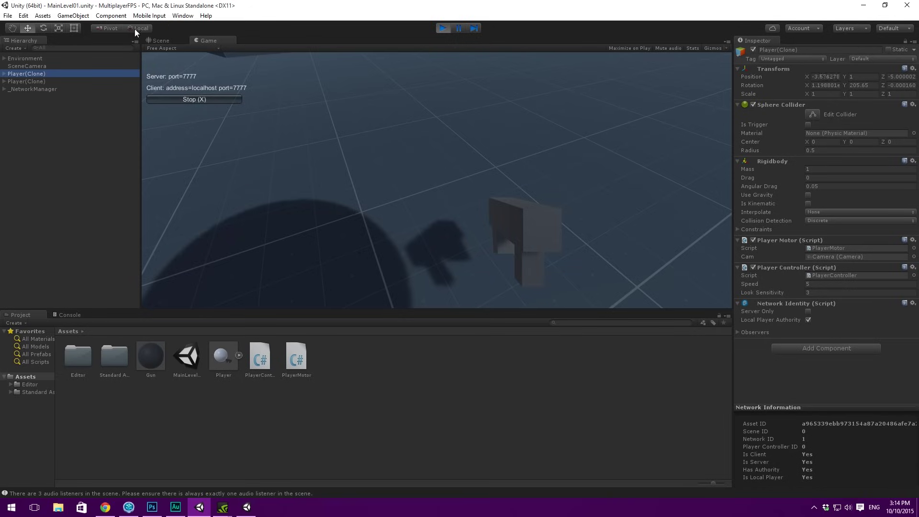
pyautogui.click(4, 74)
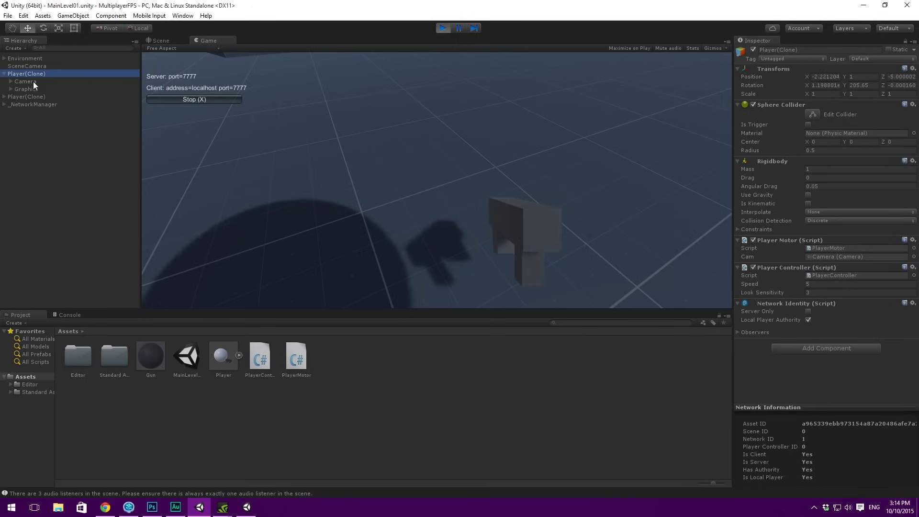
pyautogui.click(32, 81)
pyautogui.click(4, 97)
pyautogui.click(24, 105)
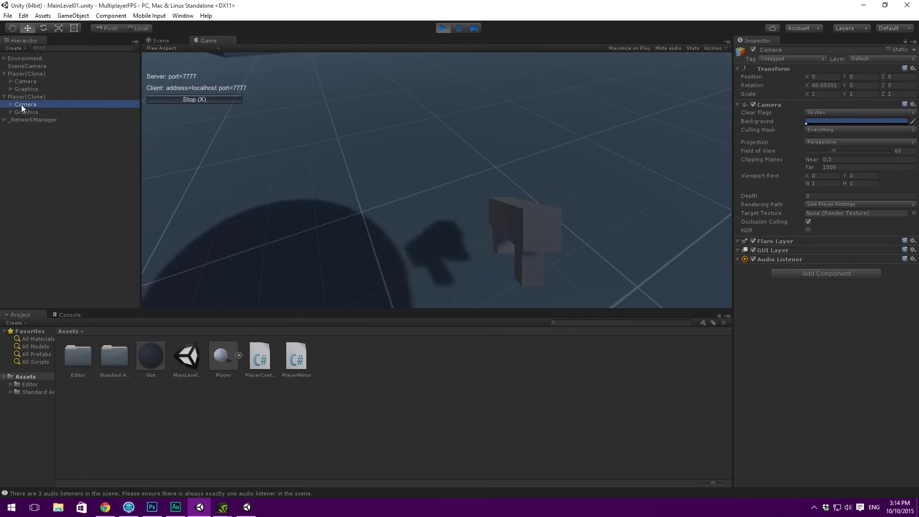
pyautogui.click(17, 66)
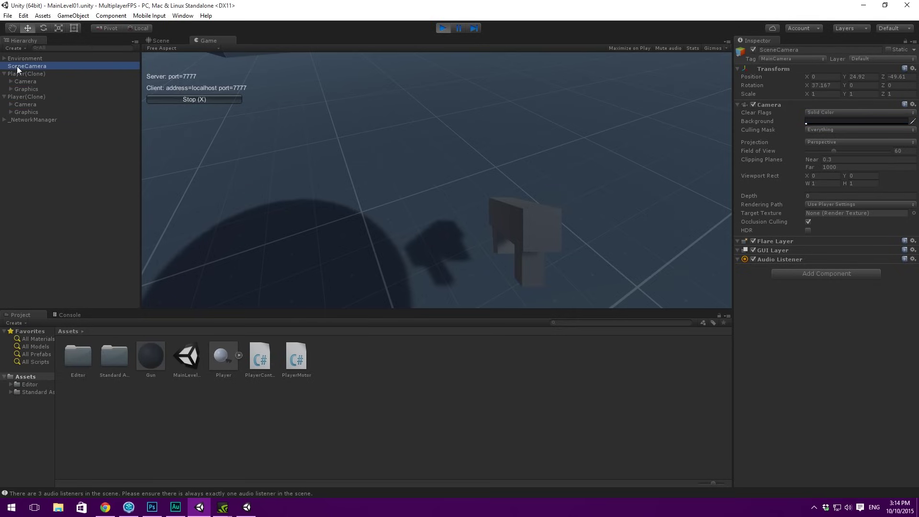
pyautogui.click(44, 73)
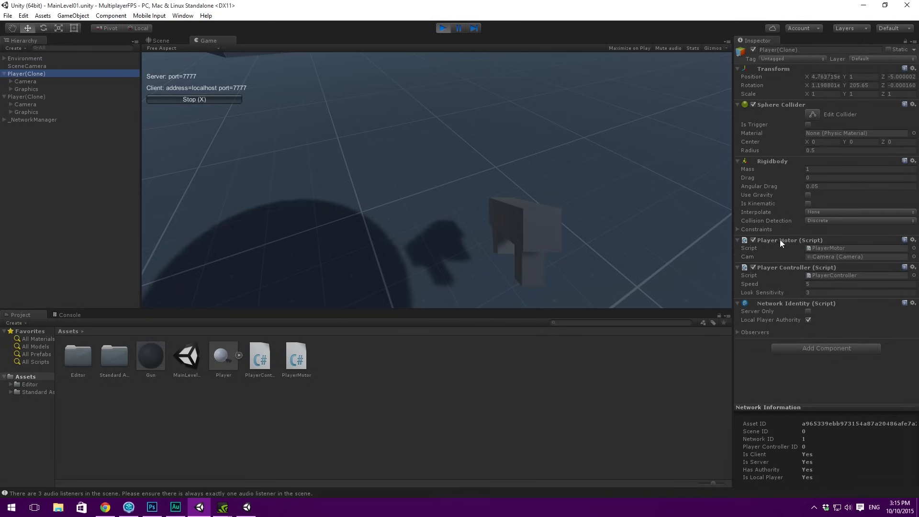
pyautogui.click(46, 96)
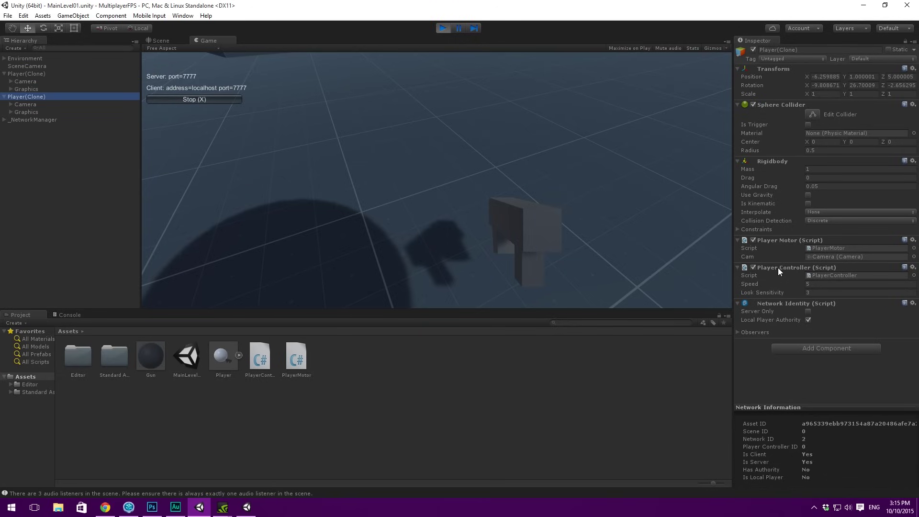
# Try the host player's controls once more, disconnect the client, close the built game, and stop play mode in the editor.
pyautogui.click(405, 191)
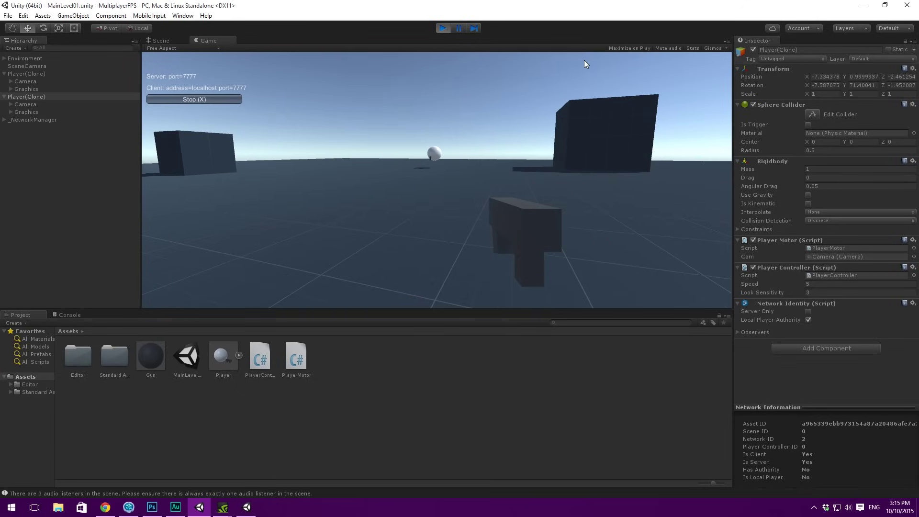
pyautogui.hotkey('alt', 'Tab')
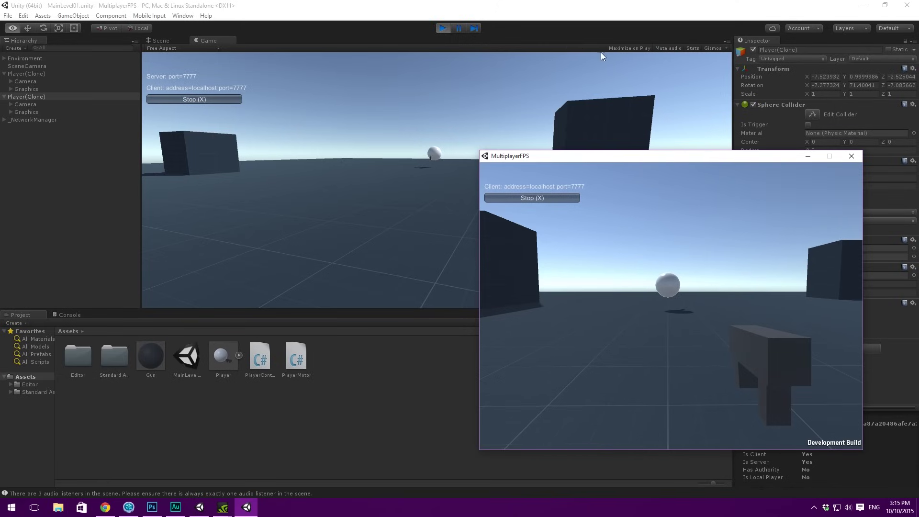
pyautogui.click(541, 198)
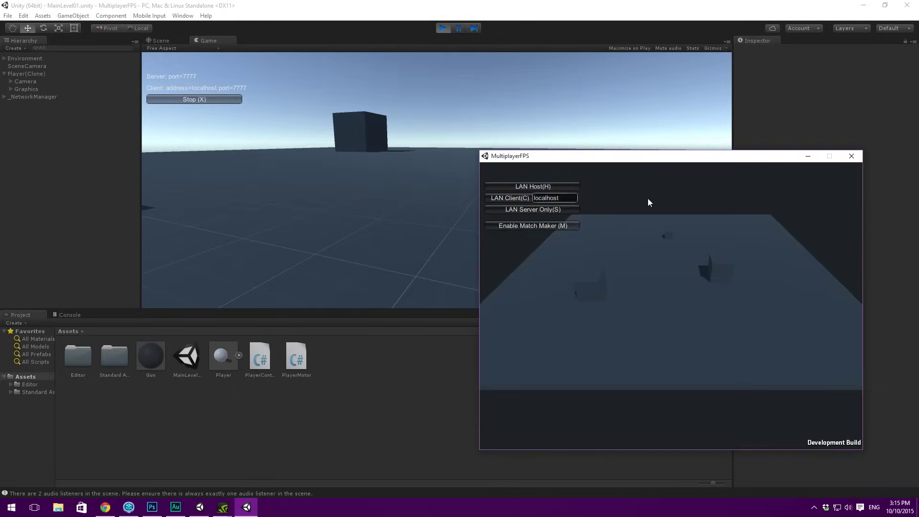
pyautogui.click(852, 156)
pyautogui.click(443, 28)
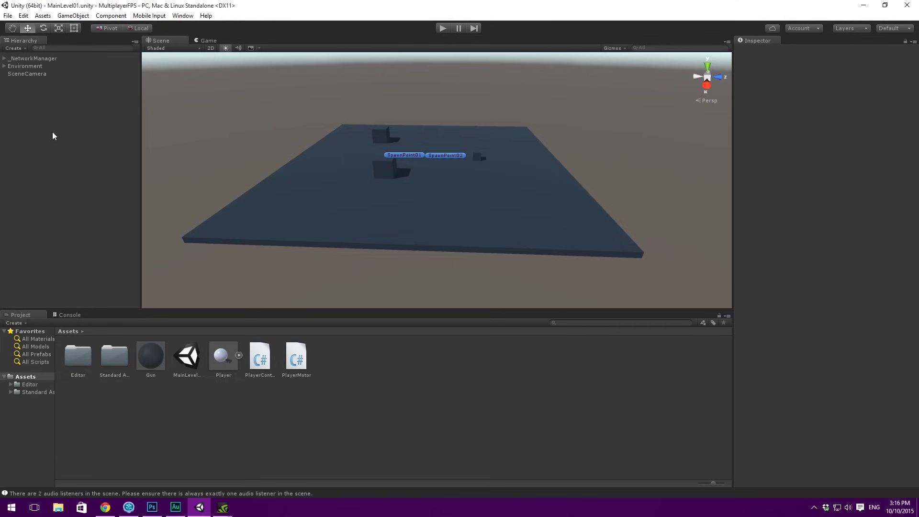
# Clear the console messages and return to the project's assets.
pyautogui.click(42, 495)
pyautogui.click(9, 323)
pyautogui.click(20, 315)
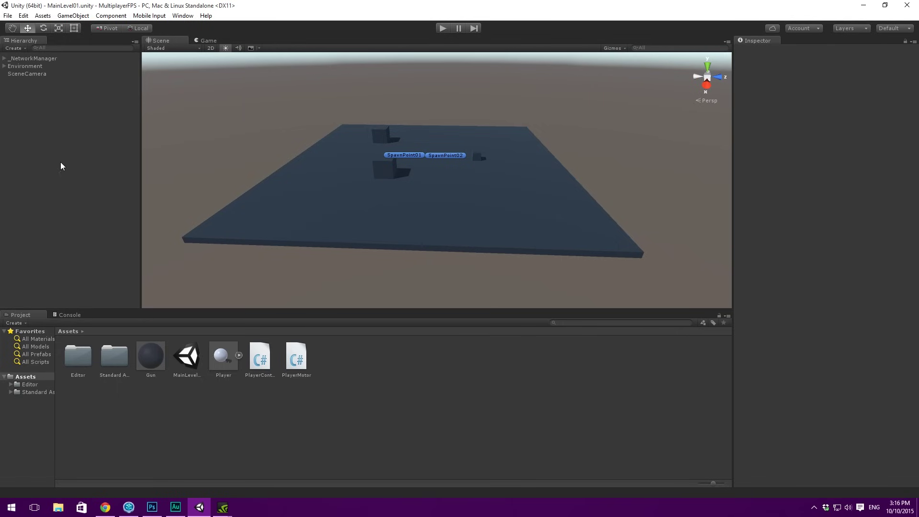
# Add a new C# script named PlayerSetup to the Player prefab and open it in Visual Studio.
pyautogui.click(223, 358)
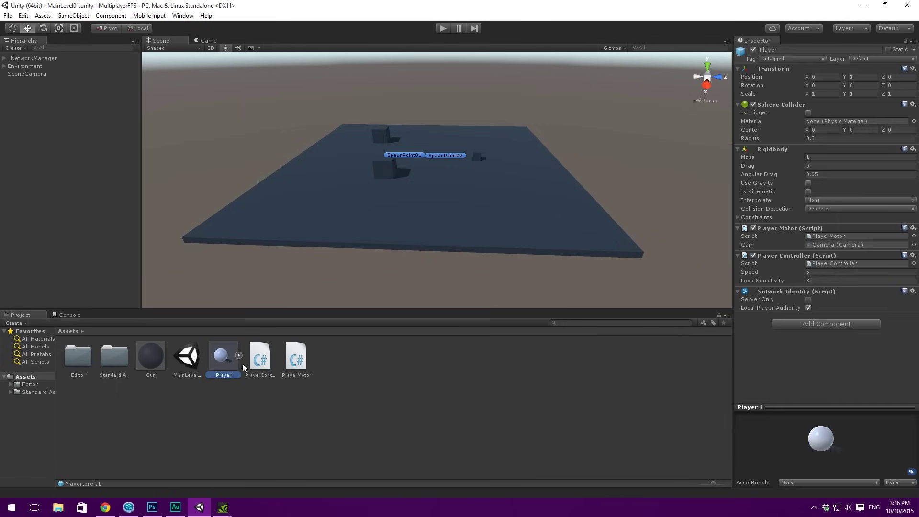
pyautogui.click(819, 325)
pyautogui.write('P')
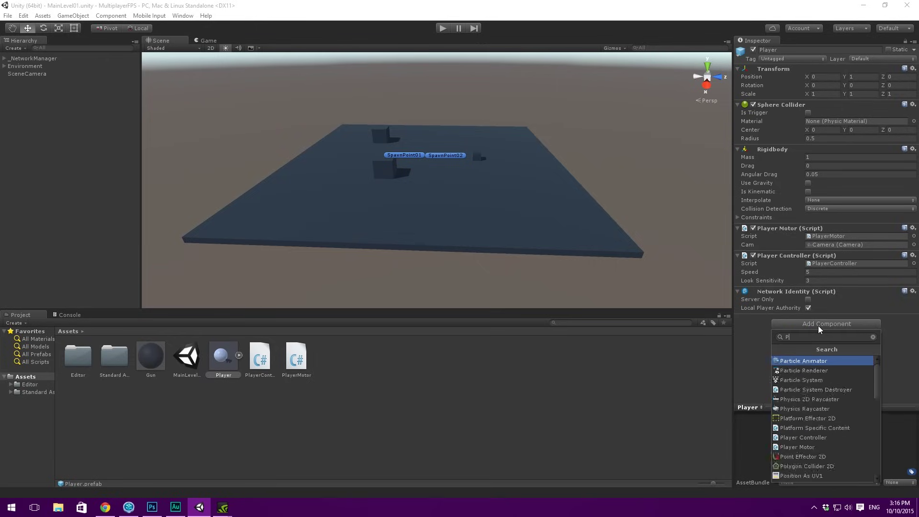
pyautogui.write('layerSetup')
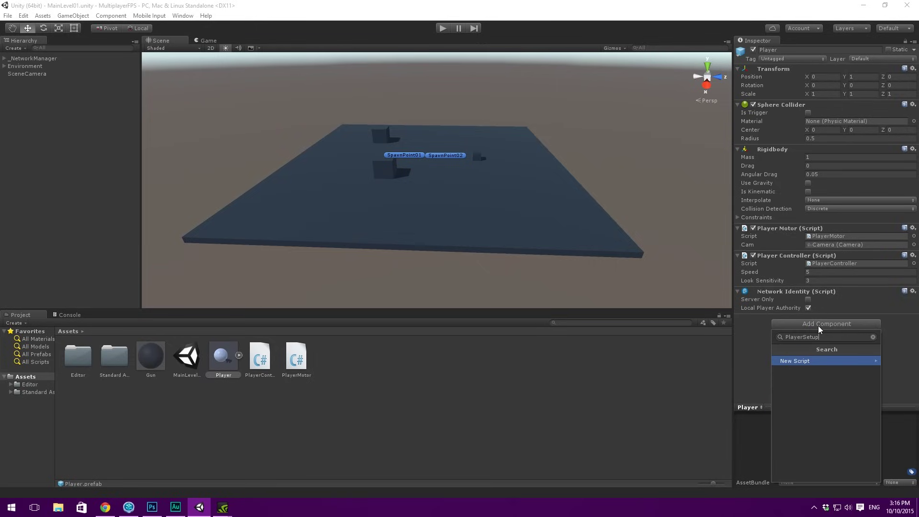
pyautogui.press('Return')
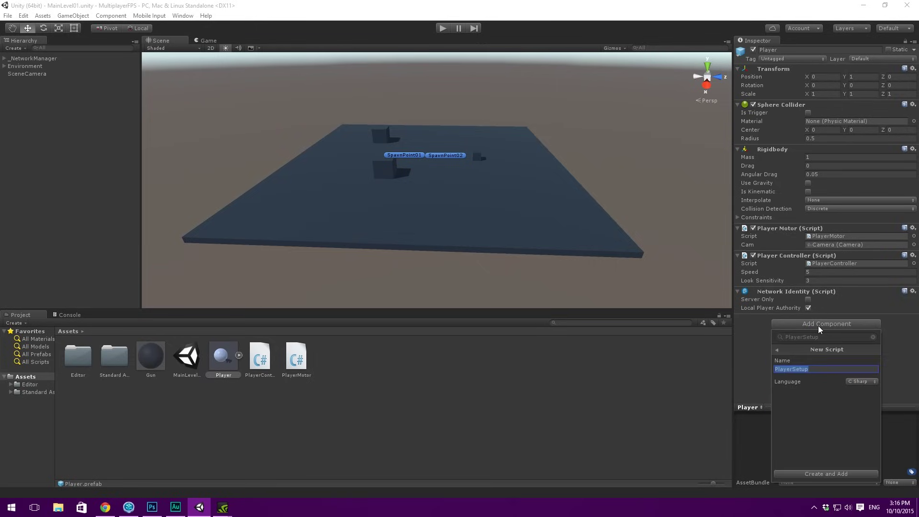
pyautogui.click(820, 472)
pyautogui.click(827, 327)
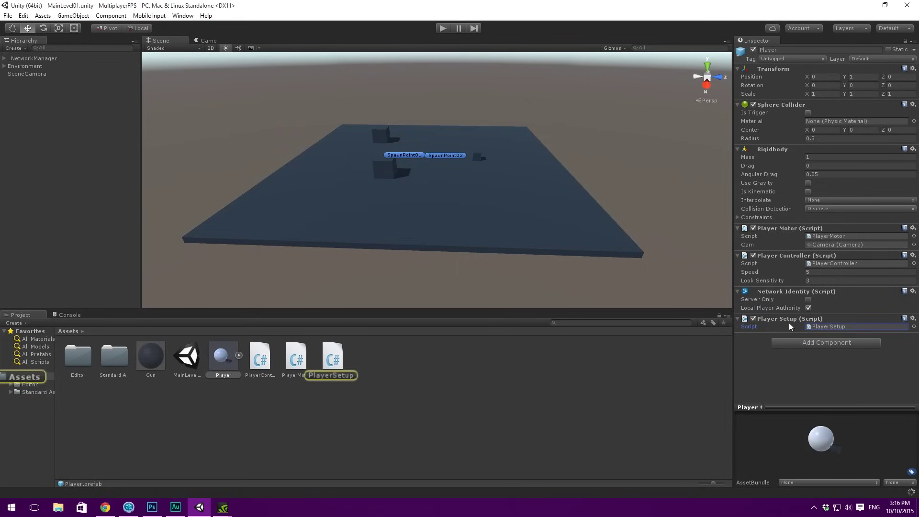
pyautogui.doubleClick(824, 328)
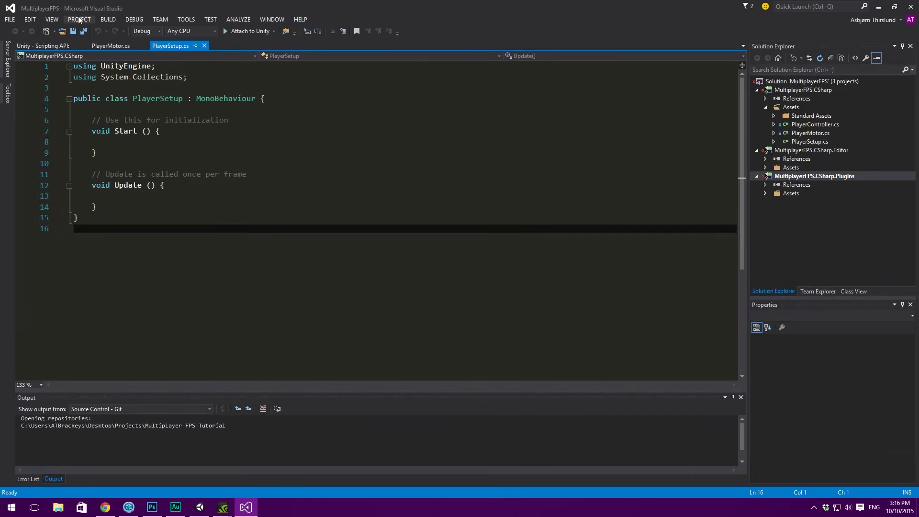
# Close the PlayerMotor script and remove the System.Collections import from PlayerSetup.
pyautogui.click(147, 48)
pyautogui.click(145, 45)
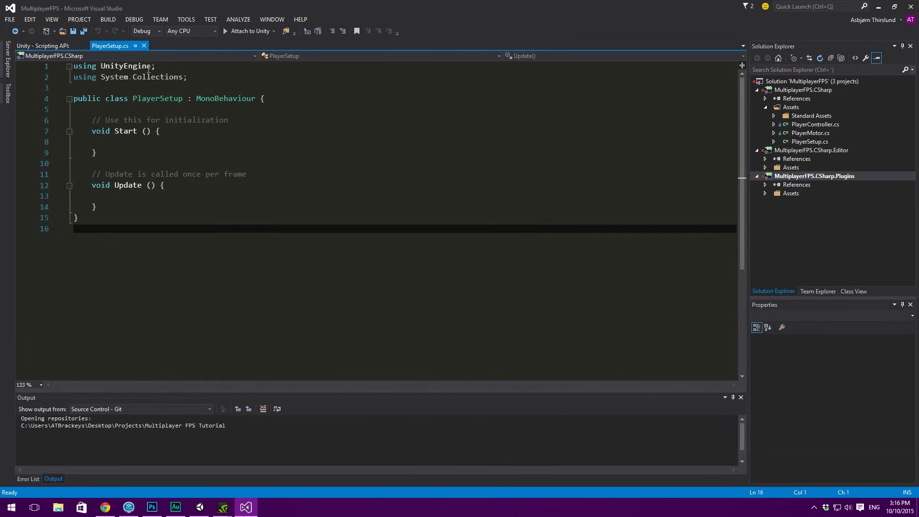
pyautogui.click(63, 78)
pyautogui.hotkey('shift', 'End')
pyautogui.press('BackSpace')
pyautogui.press('BackSpace')
pyautogui.keyDown('ctrl'); pyautogui.scroll(1, 165, 200); pyautogui.keyUp('ctrl')
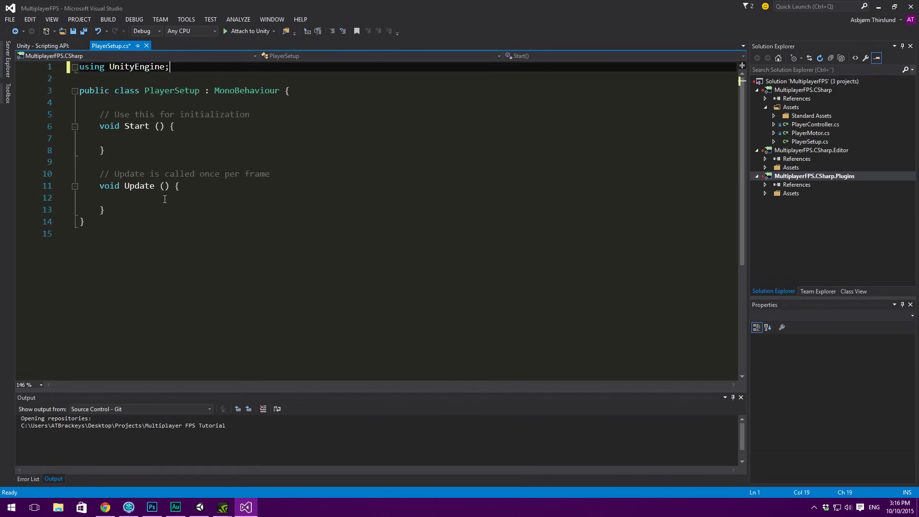
pyautogui.keyDown('ctrl'); pyautogui.scroll(1, 165, 199); pyautogui.keyUp('ctrl')
# Delete the template Start and Update methods with their comments, leaving an empty line in the PlayerSetup class body.
pyautogui.click(134, 160)
pyautogui.moveTo(143, 230); pyautogui.dragTo(54, 123)
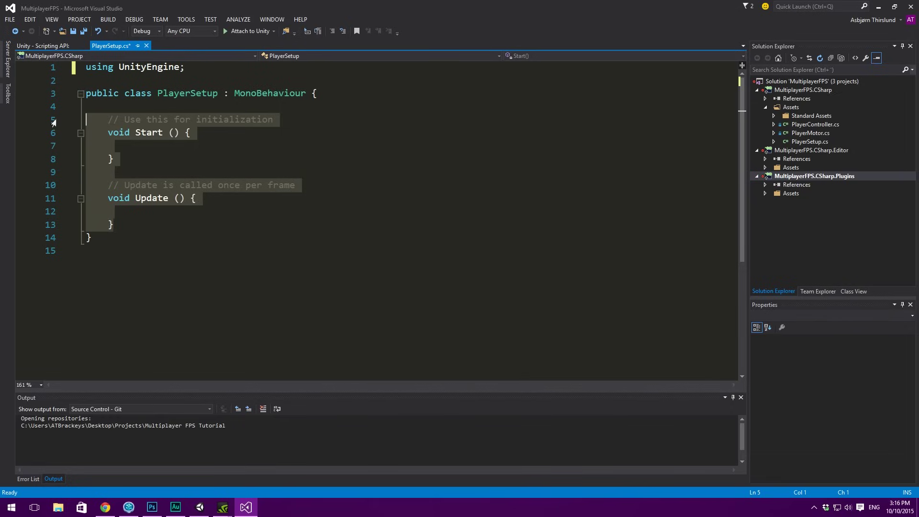
pyautogui.press('BackSpace')
pyautogui.press('Return')
pyautogui.press('Up')
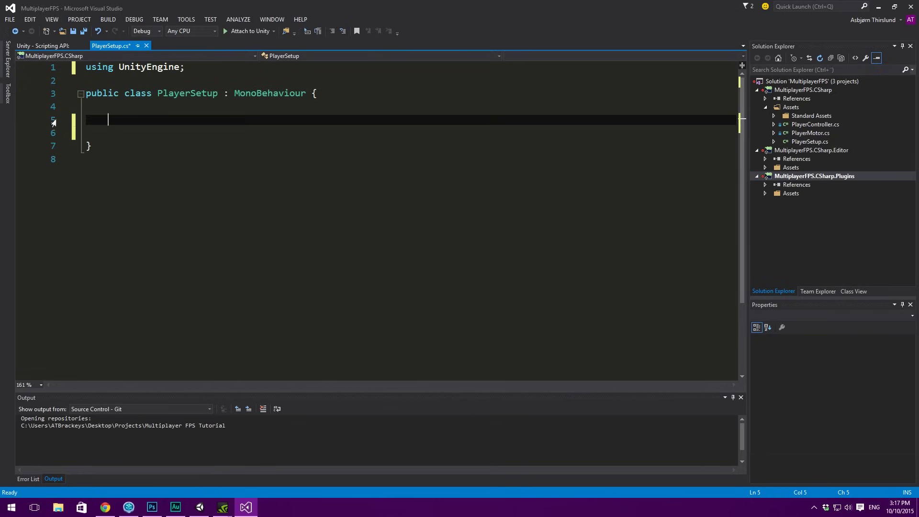
# Declare a Behaviour array field named componentsToDisable in the PlayerSetup class.
pyautogui.write('Behaviour')
pyautogui.hotkey('alt', 'Tab')
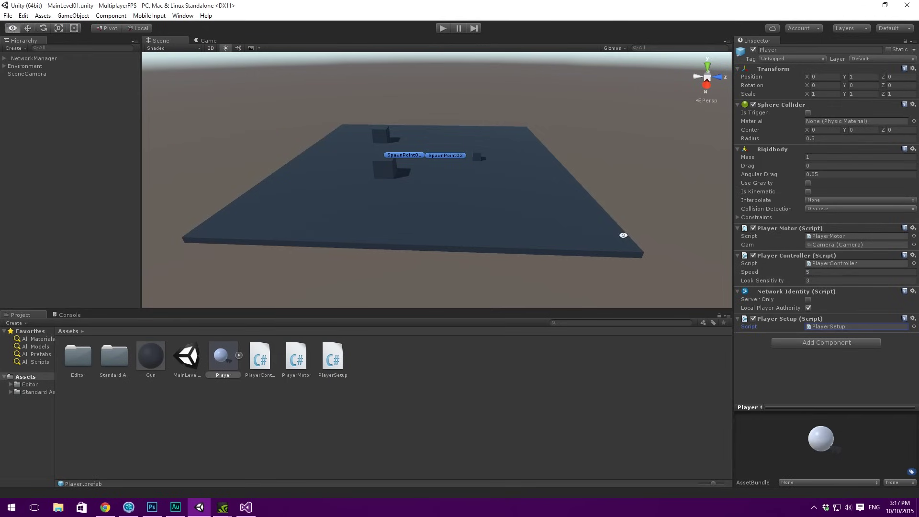
pyautogui.hotkey('alt', 'Tab')
pyautogui.hotkey('alt', 'Tab')
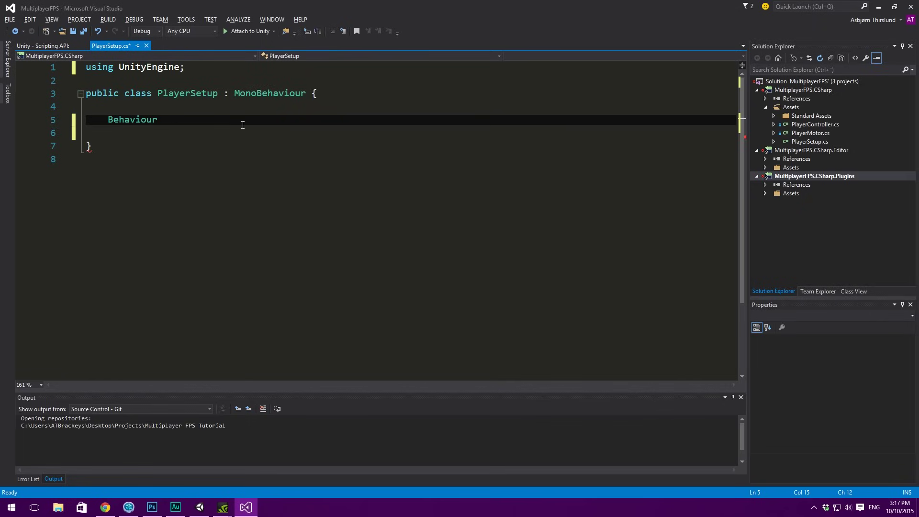
pyautogui.press('BackSpace')
pyautogui.write('[] componentsToDisable')
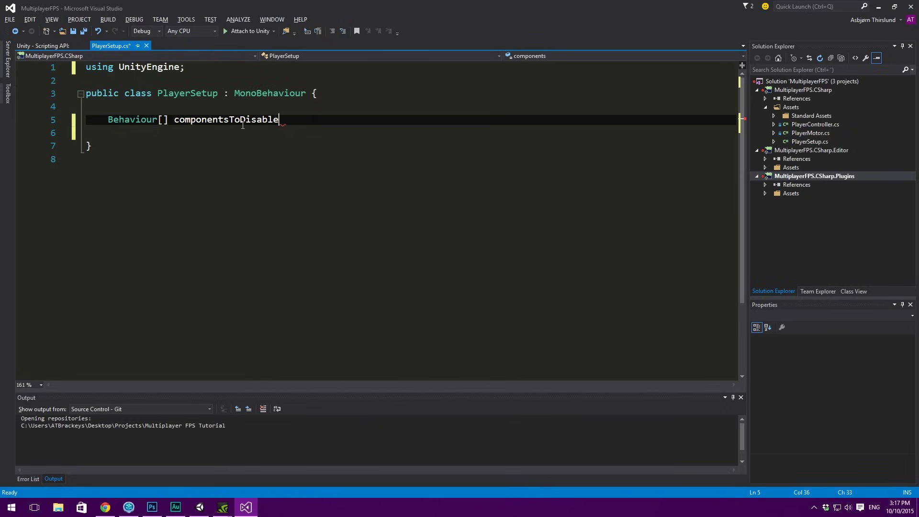
pyautogui.write(';')
# Add an empty void Start () method below the componentsToDisable field.
pyautogui.press('Return')
pyautogui.press('Return')
pyautogui.write('void Start () {')
pyautogui.press('Return')
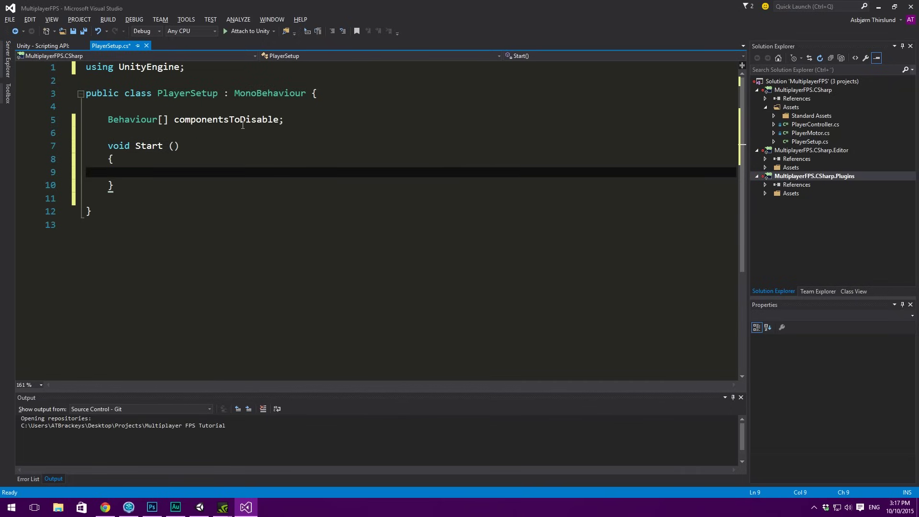
pyautogui.press('Up')
pyautogui.press('Up')
pyautogui.press('Up')
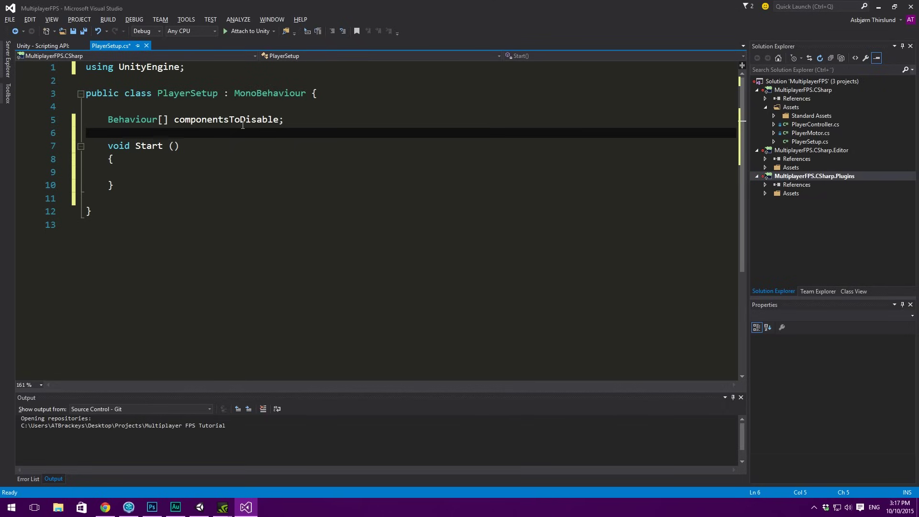
pyautogui.press('Down')
pyautogui.press('Down')
pyautogui.press('Down')
pyautogui.write('if (')
pyautogui.press('BackSpace')
pyautogui.press('BackSpace')
pyautogui.press('BackSpace')
pyautogui.press('BackSpace')
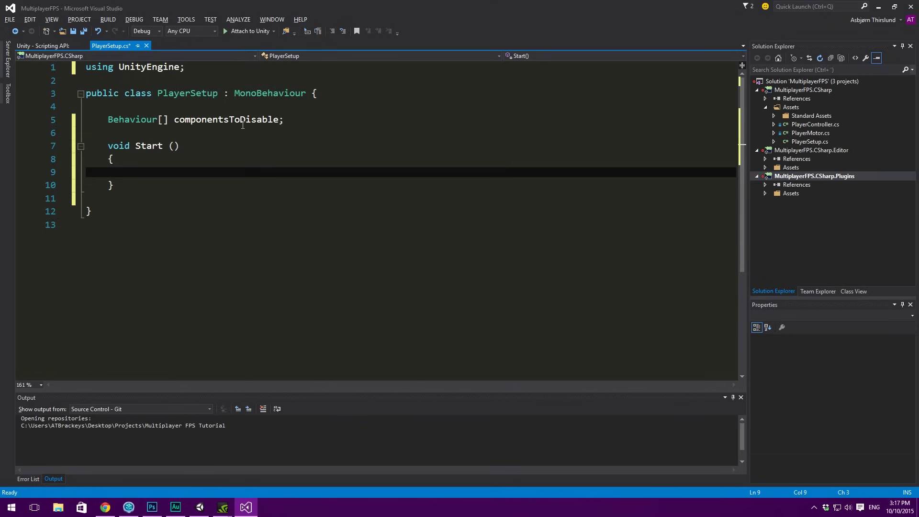
# Save the script and import the UnityEngine.Networking namespace below the UnityEngine import.
pyautogui.hotkey('ctrl', 's')
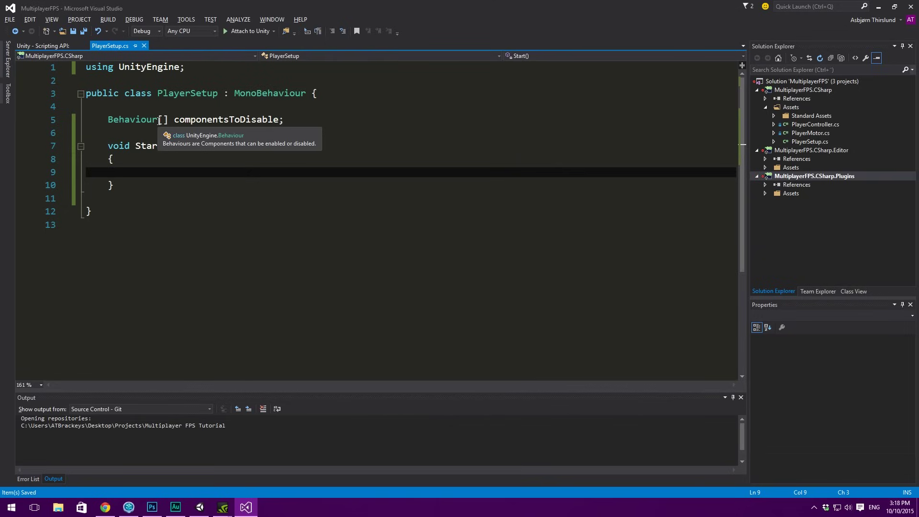
pyautogui.click(210, 73)
pyautogui.press('Return')
pyautogui.write('usi')
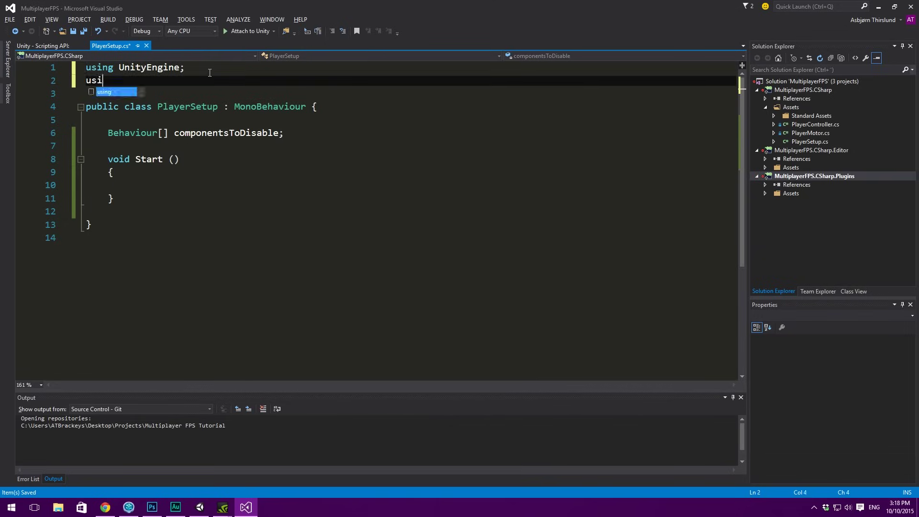
pyautogui.write('ng Unit')
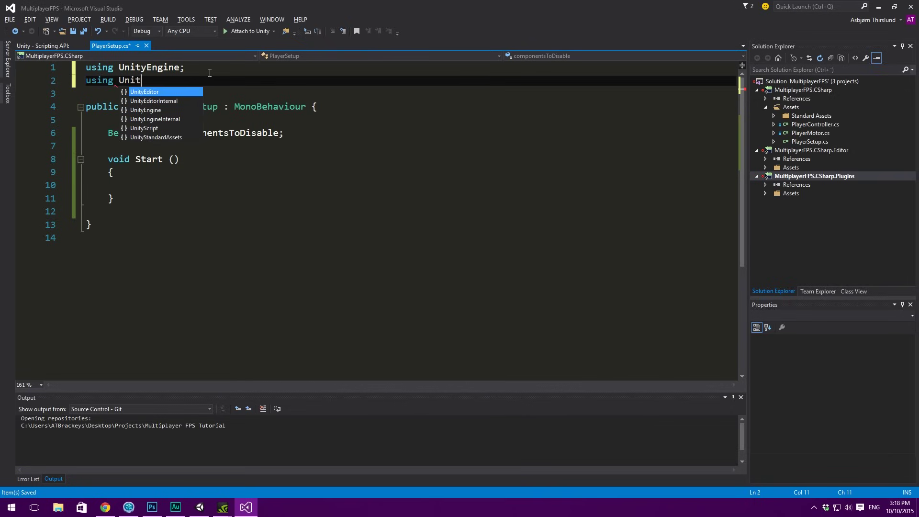
pyautogui.write('yEngine')
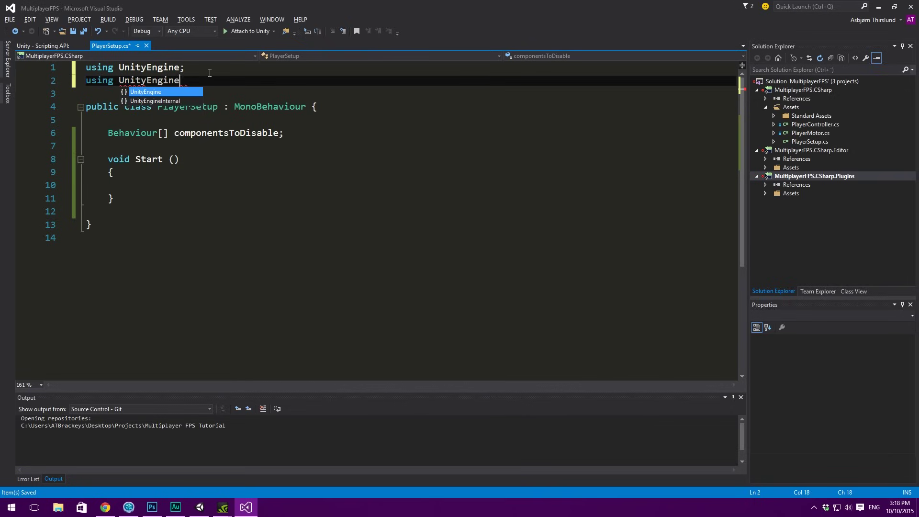
pyautogui.write('.networking;')
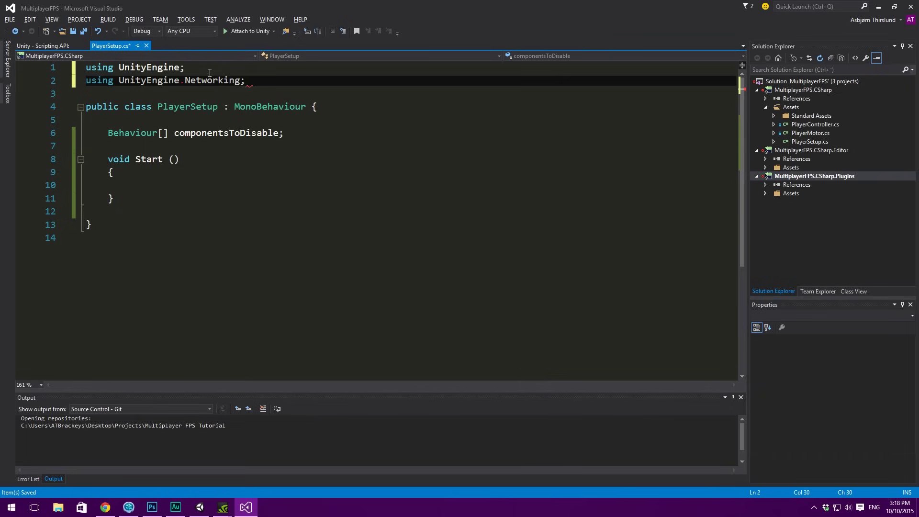
pyautogui.doubleClick(201, 79)
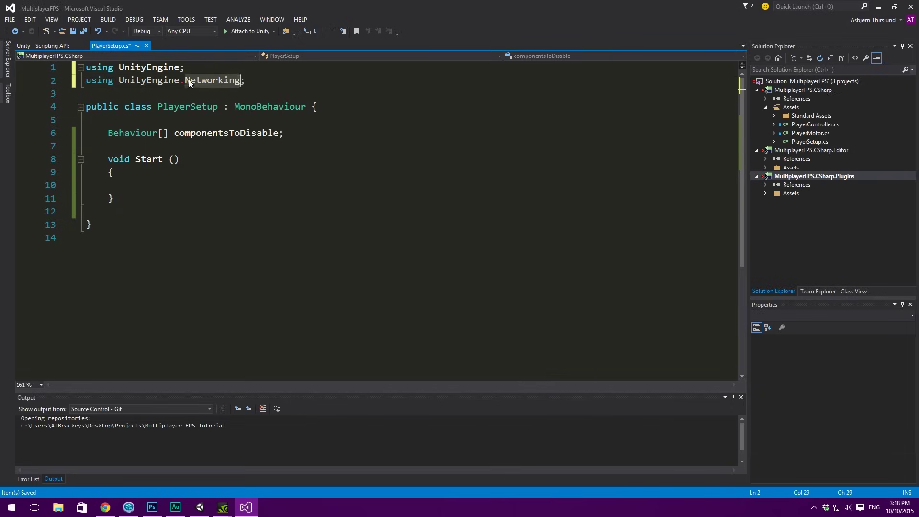
pyautogui.click(203, 123)
# Change the base class of PlayerSetup to NetworkBehaviour.
pyautogui.doubleClick(260, 106)
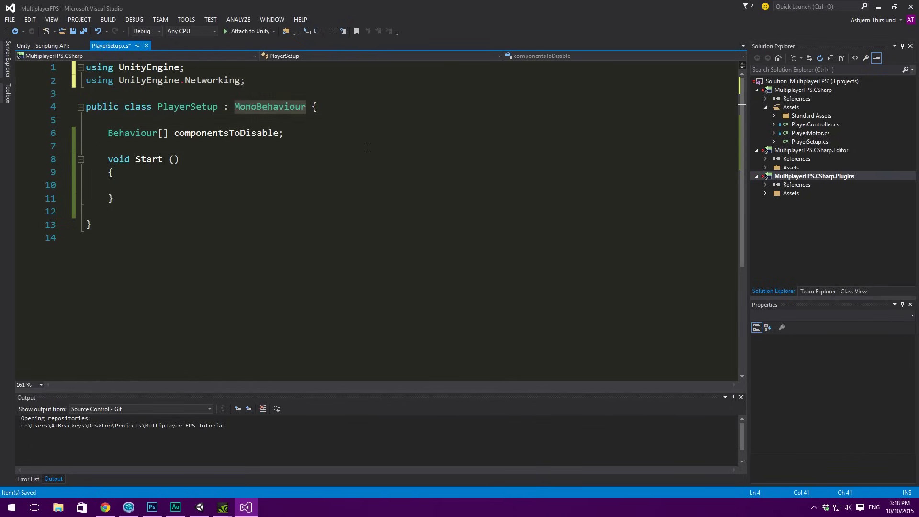
pyautogui.write('NetworkBehaviour')
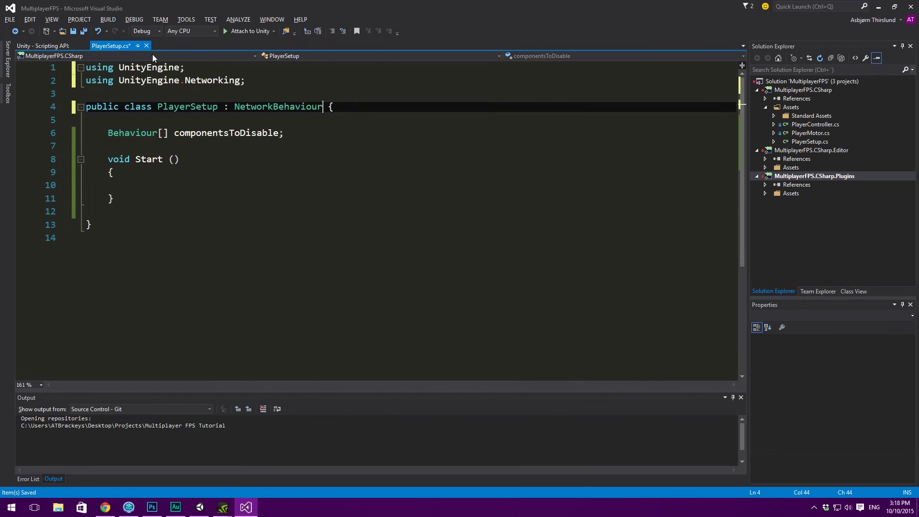
pyautogui.click(111, 120)
pyautogui.moveTo(120, 225); pyautogui.dragTo(86, 67)
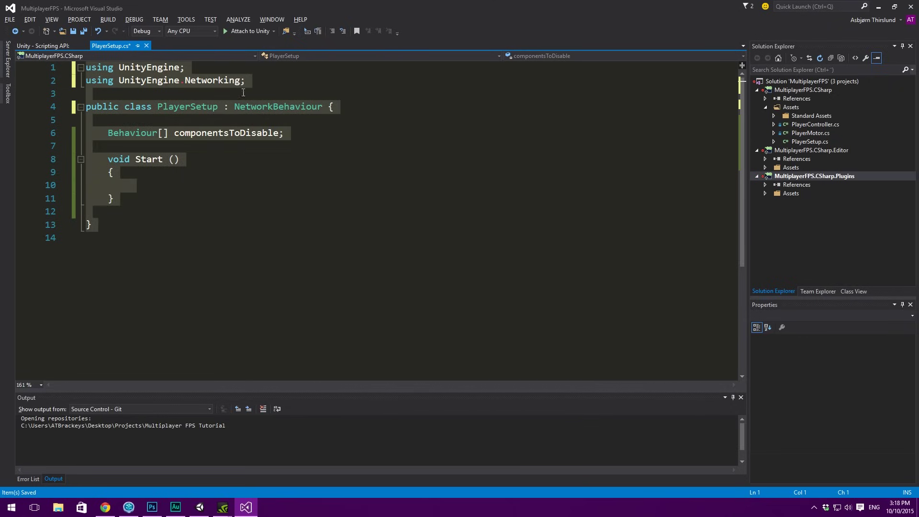
pyautogui.moveTo(67, 80)
pyautogui.mouseDown()
pyautogui.moveTo(67, 67)
pyautogui.moveTo(67, 80)
pyautogui.mouseUp()
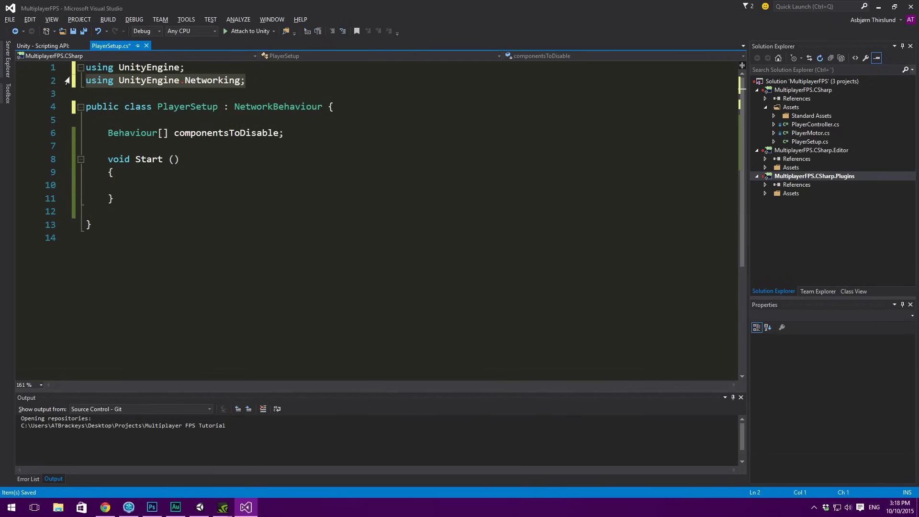
# Add an if (!isLocalPlayer) block with an empty body inside the Start method.
pyautogui.click(181, 181)
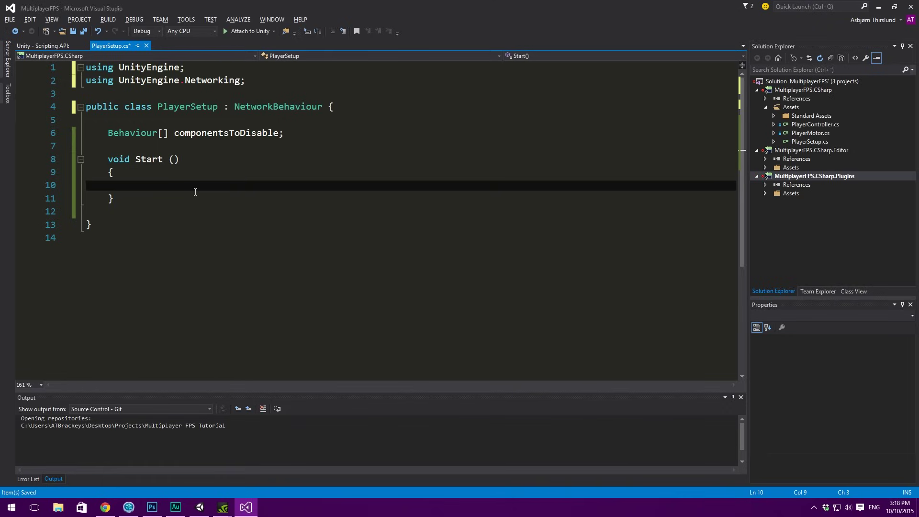
pyautogui.write('if (!isLocalPlayer')
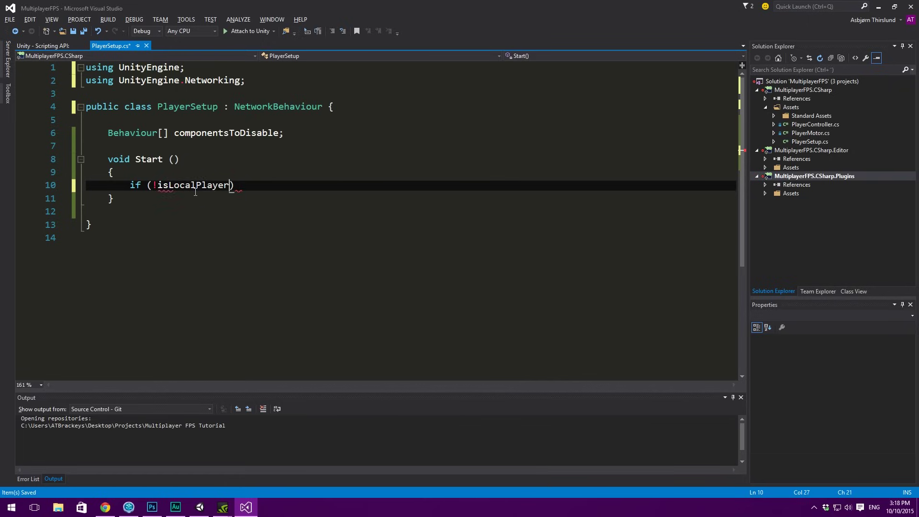
pyautogui.write(') {')
pyautogui.press('Return')
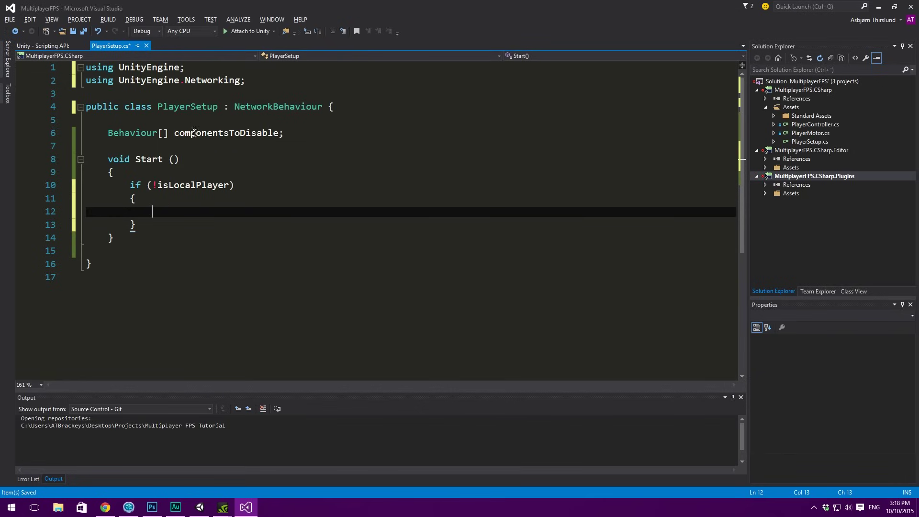
# Inside the isLocalPlayer check, add a for loop with int i = 0, i < componentsToDisable.Length and i++.
pyautogui.moveTo(216, 133)
pyautogui.write('for (int i = 0; i<')
pyautogui.press('BackSpace')
pyautogui.press('BackSpace')
pyautogui.write('< compo')
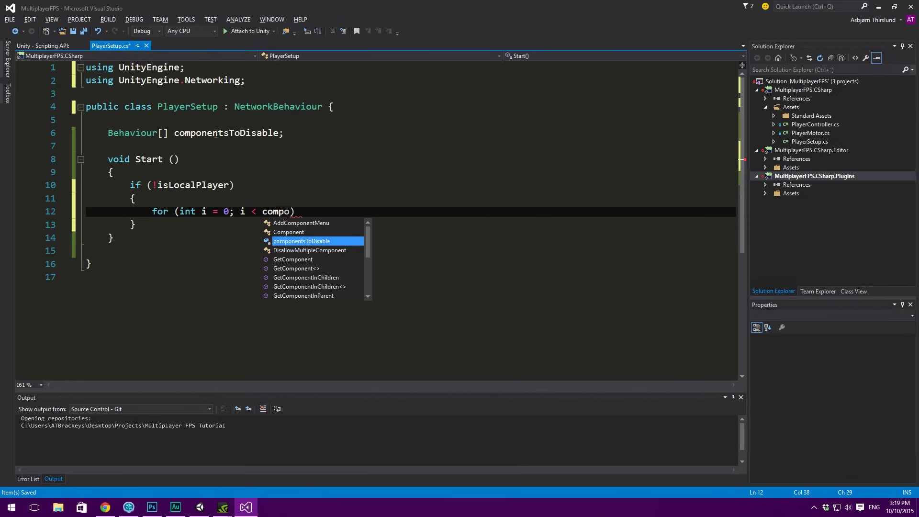
pyautogui.press('Tab')
pyautogui.write('.Length;')
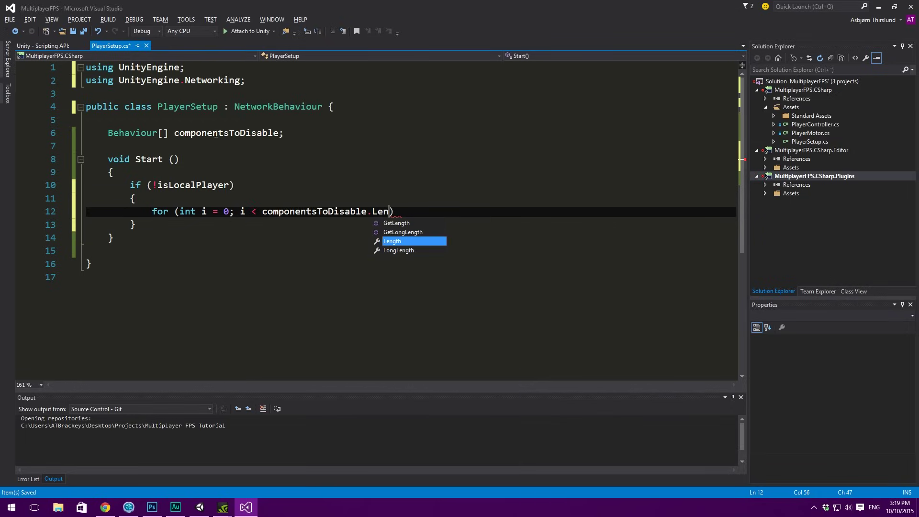
pyautogui.write(' i++)')
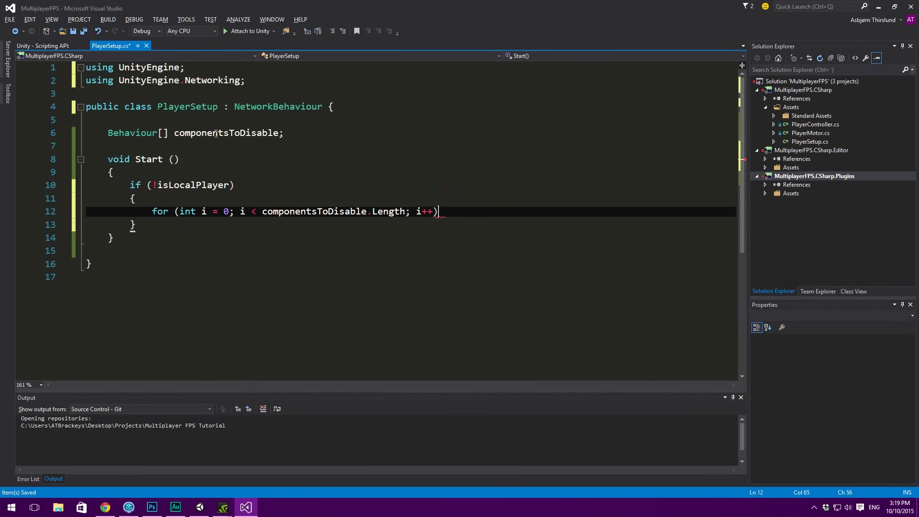
pyautogui.write('{')
pyautogui.press('Return')
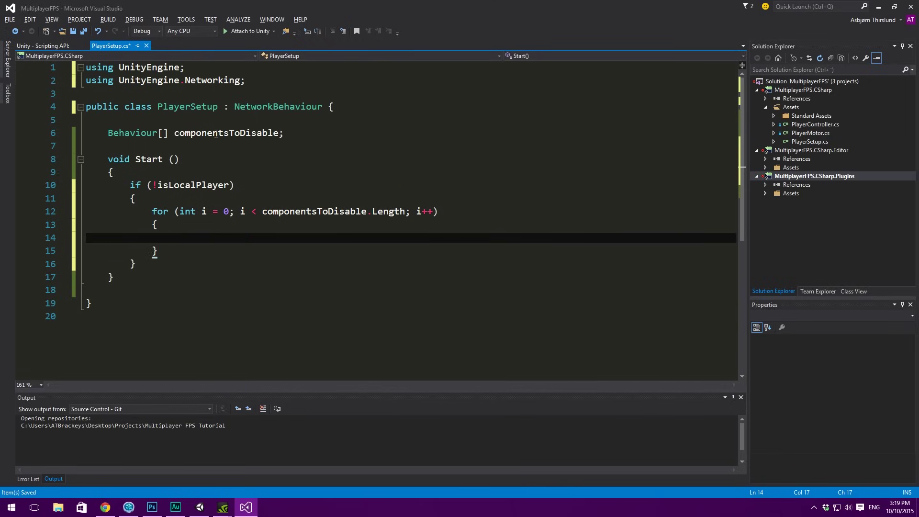
# Inside the for loop, add the statement componentsToDisable[i].enabled = false;.
pyautogui.write('comp')
pyautogui.press('Tab')
pyautogui.write('.e')
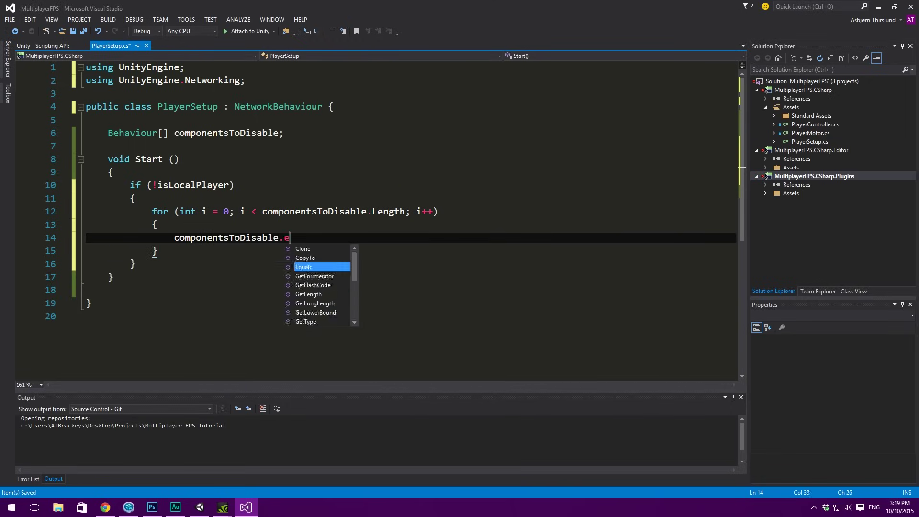
pyautogui.write('na')
pyautogui.press('Return')
pyautogui.press('BackSpace')
pyautogui.press('BackSpace')
pyautogui.press('BackSpace')
pyautogui.press('BackSpace')
pyautogui.press('BackSpace')
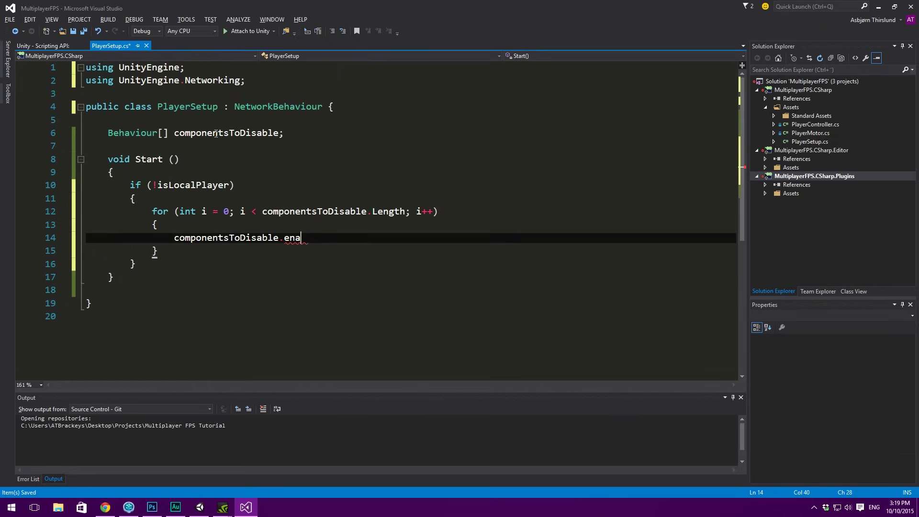
pyautogui.write('.enabled')
pyautogui.press('BackSpace')
pyautogui.press('BackSpace')
pyautogui.press('BackSpace')
pyautogui.press('BackSpace')
pyautogui.press('BackSpace')
pyautogui.press('BackSpace')
pyautogui.press('BackSpace')
pyautogui.press('BackSpace')
pyautogui.press('BackSpace')
pyautogui.write('[i]')
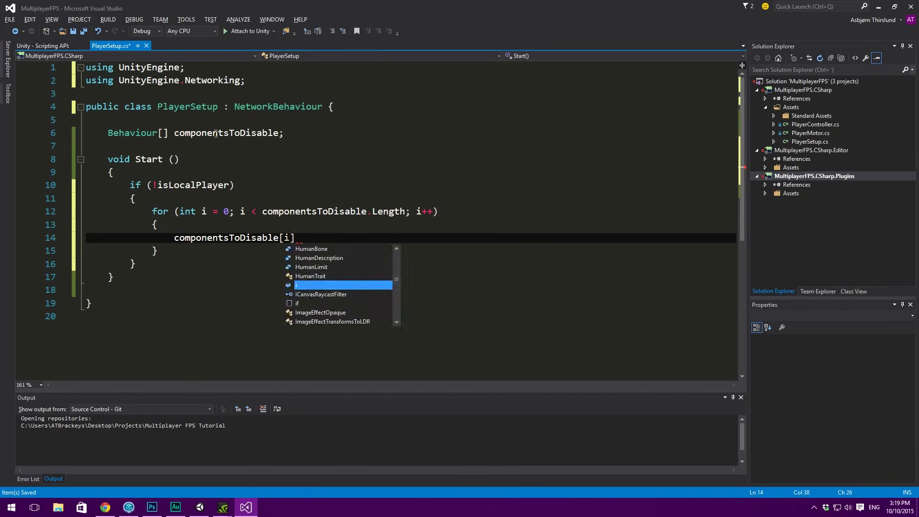
pyautogui.write('.enabled ')
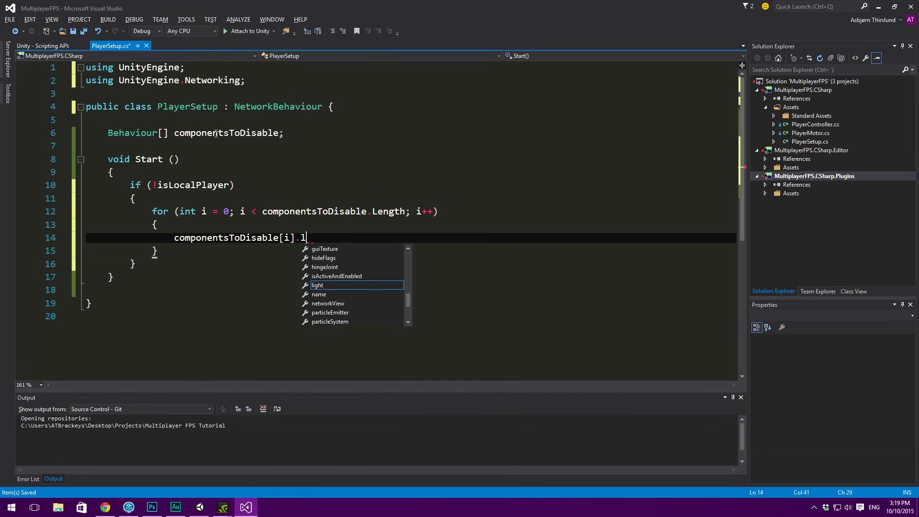
pyautogui.write('= ')
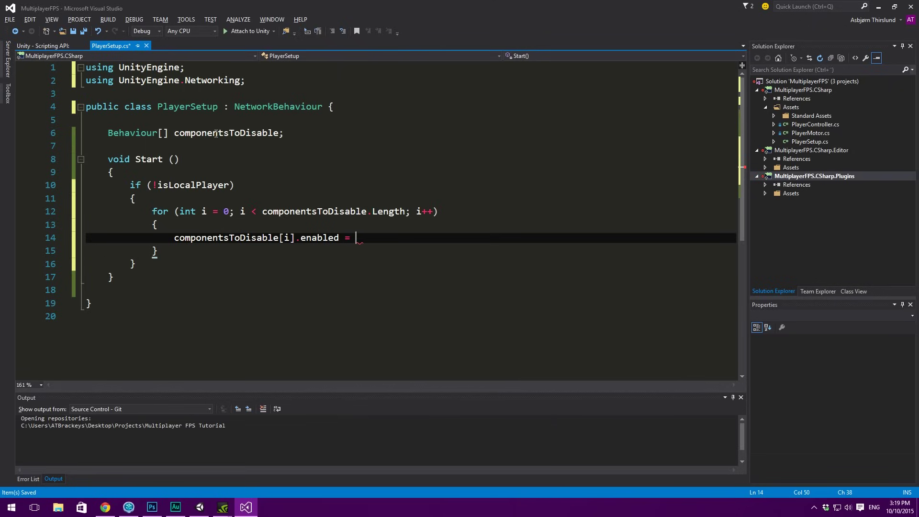
pyautogui.write('false;')
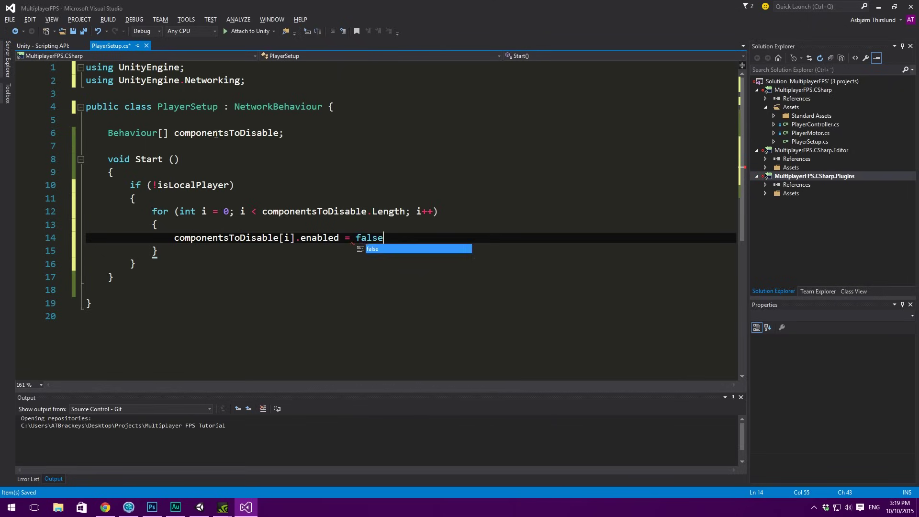
# Review the isLocalPlayer check and the loop that disables each entry of componentsToDisable.
pyautogui.click(160, 238)
pyautogui.keyDown('ctrl'); pyautogui.scroll(2, 160, 238); pyautogui.keyUp('ctrl')
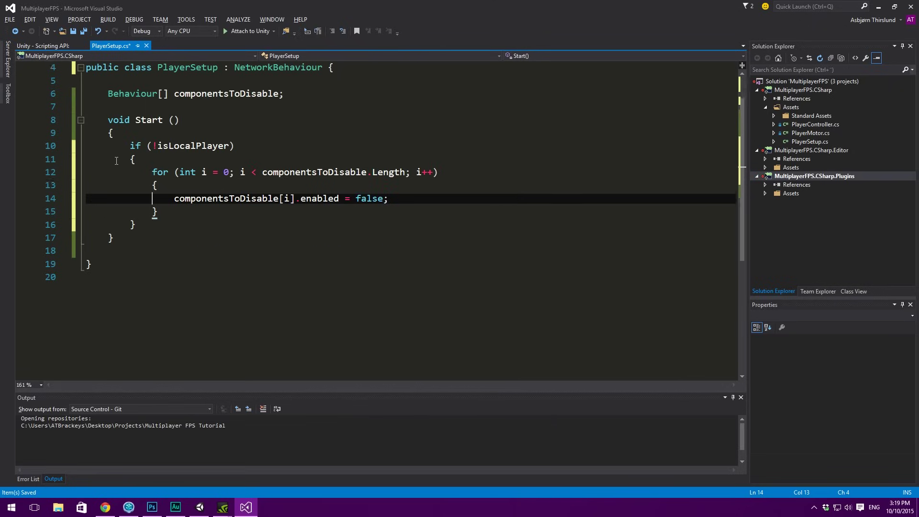
pyautogui.keyDown('ctrl'); pyautogui.scroll(-2, 170, 159); pyautogui.keyUp('ctrl')
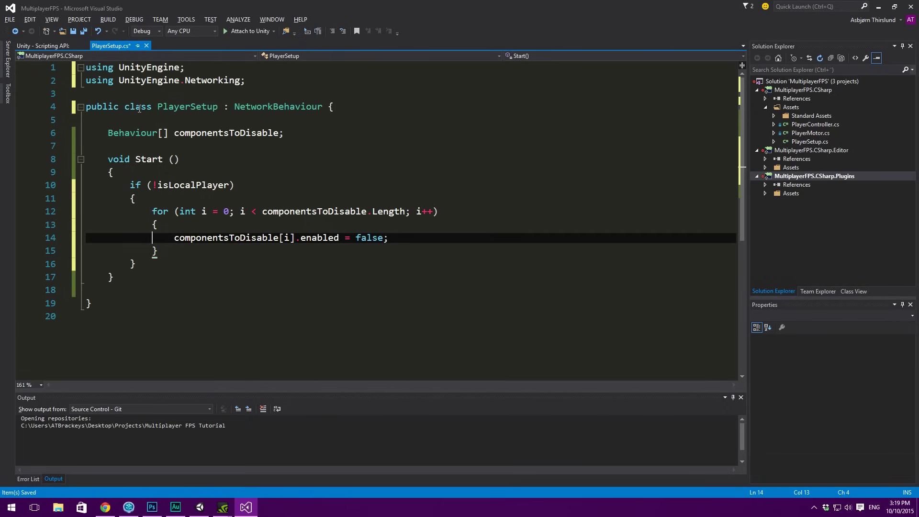
pyautogui.click(186, 227)
pyautogui.moveTo(126, 185); pyautogui.dragTo(152, 211)
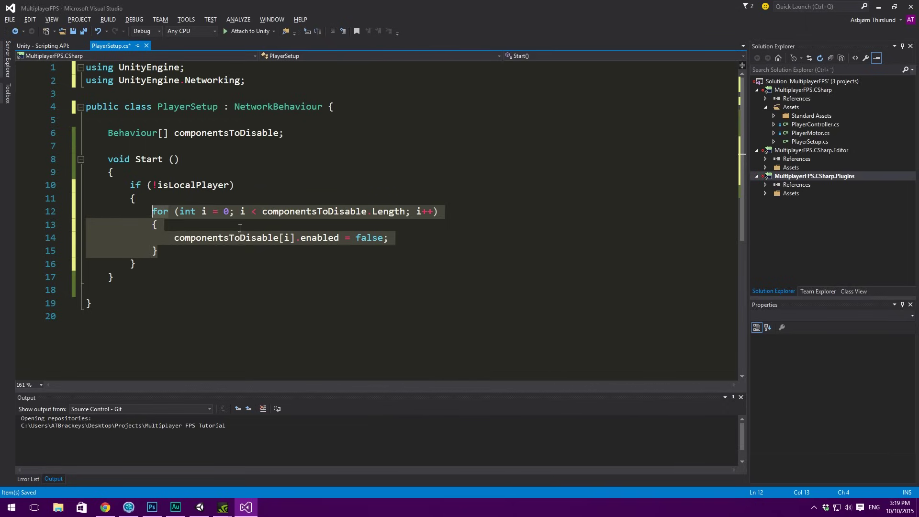
pyautogui.click(158, 224)
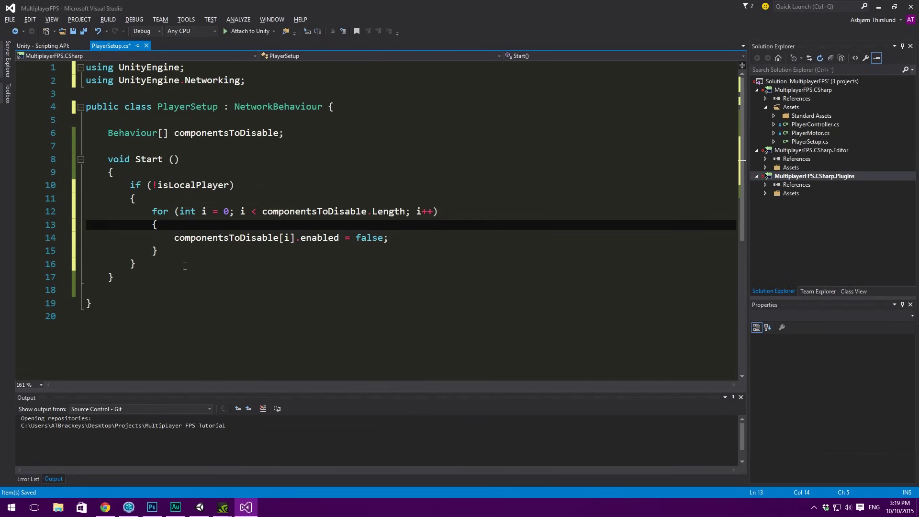
pyautogui.moveTo(174, 238)
pyautogui.mouseDown()
pyautogui.moveTo(318, 237)
pyautogui.moveTo(175, 238)
pyautogui.mouseUp()
pyautogui.click(318, 237)
pyautogui.doubleClick(225, 238)
pyautogui.click(292, 238)
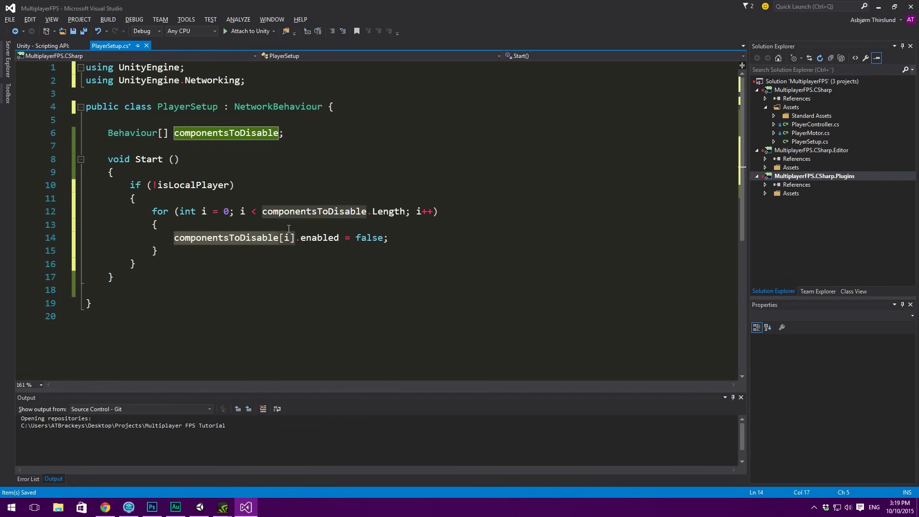
pyautogui.click(330, 237)
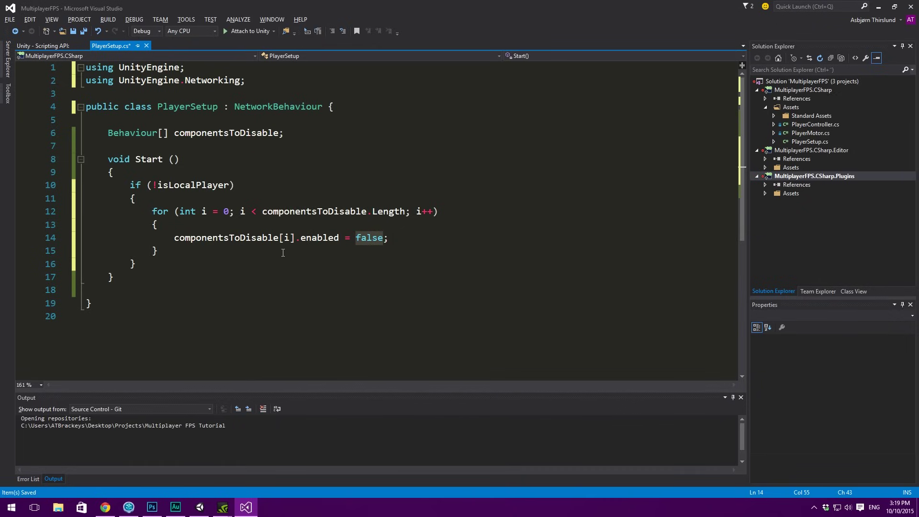
pyautogui.click(175, 265)
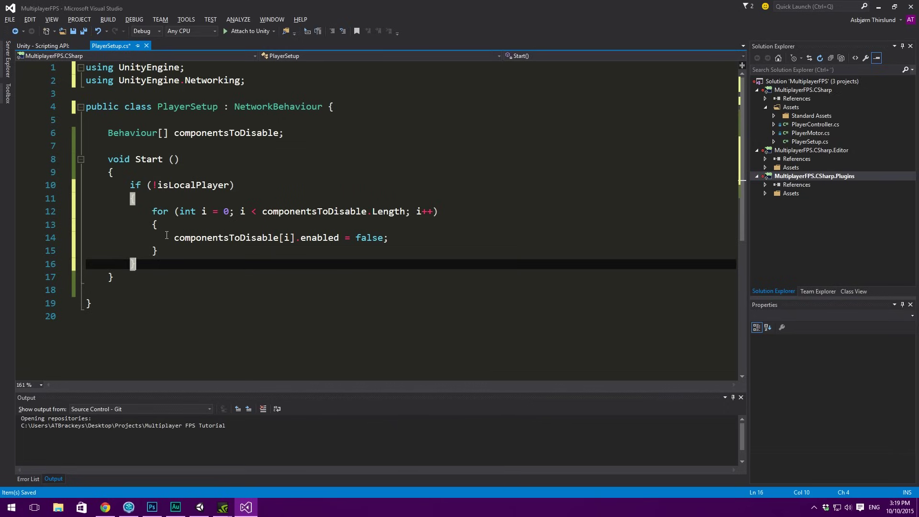
# Save the PlayerSetup script and switch to the Unity editor.
pyautogui.hotkey('ctrl', 's')
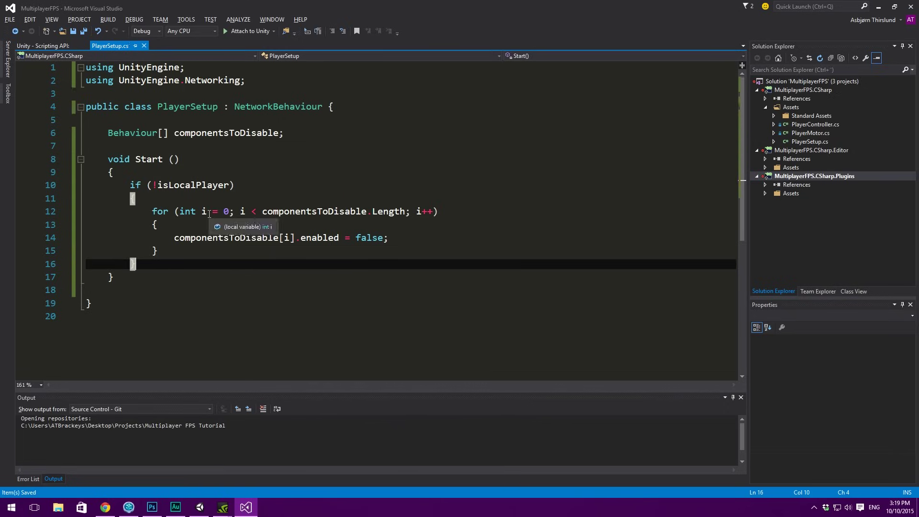
pyautogui.click(297, 170)
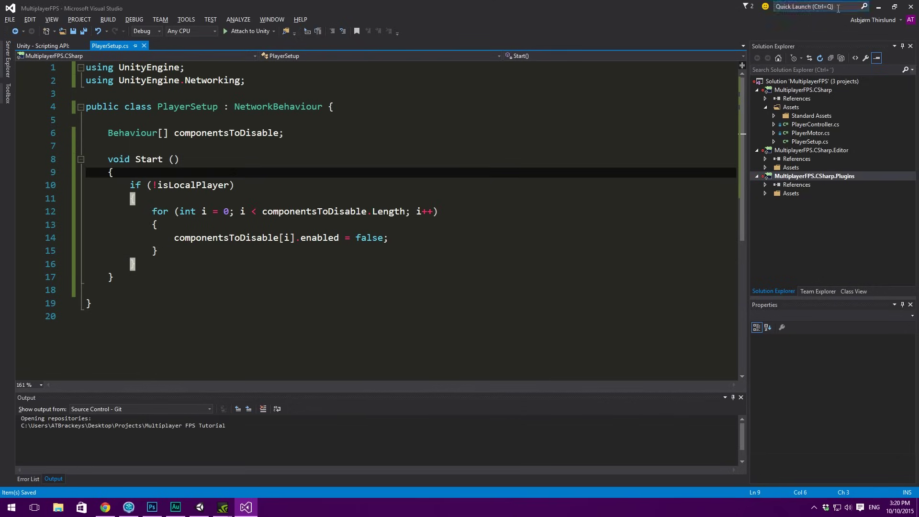
pyautogui.click(878, 6)
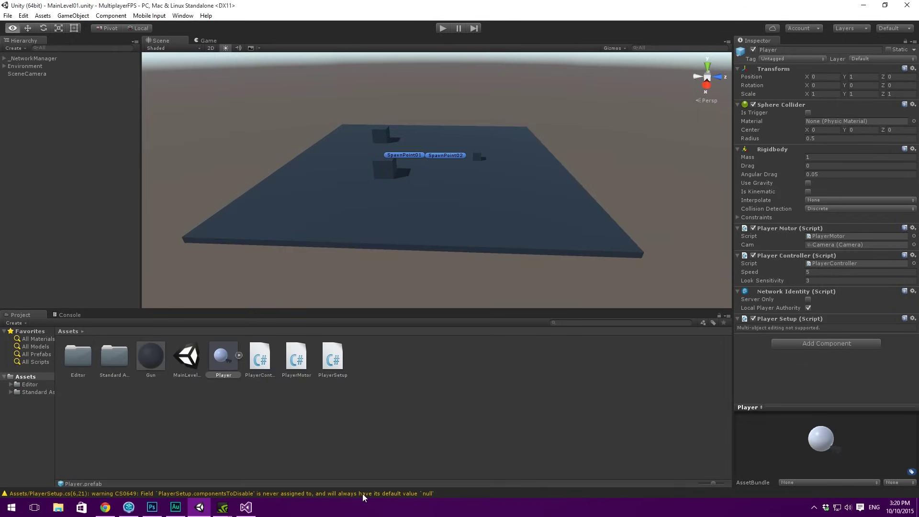
# Switch back to Visual Studio, add [SerializeField] on the line above the componentsToDisable declaration, and save the script.
pyautogui.click(246, 507)
pyautogui.click(185, 107)
pyautogui.click(108, 134)
pyautogui.press('Up')
pyautogui.press('Return')
pyautogui.write('[SerializeField]')
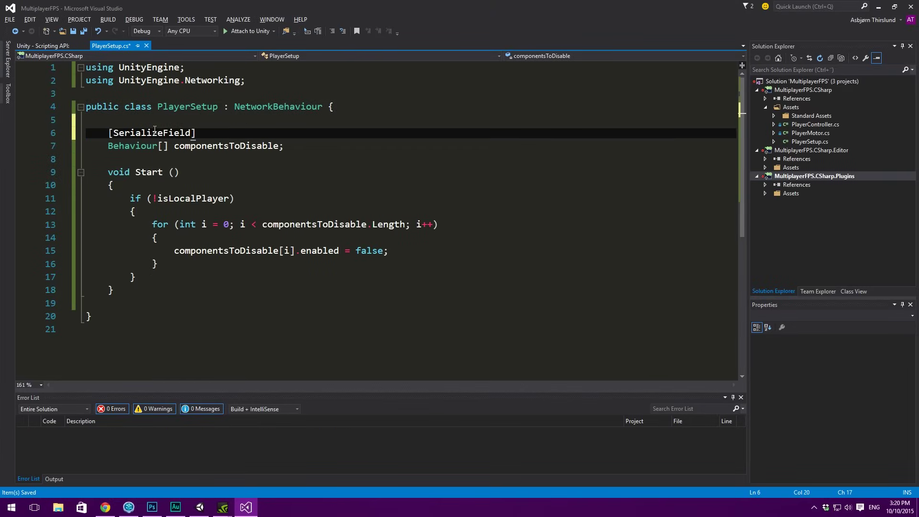
pyautogui.hotkey('ctrl', 's')
# Switch to Unity and set the size of the Player prefab's Components To Disable array to 3.
pyautogui.hotkey('alt', 'Tab')
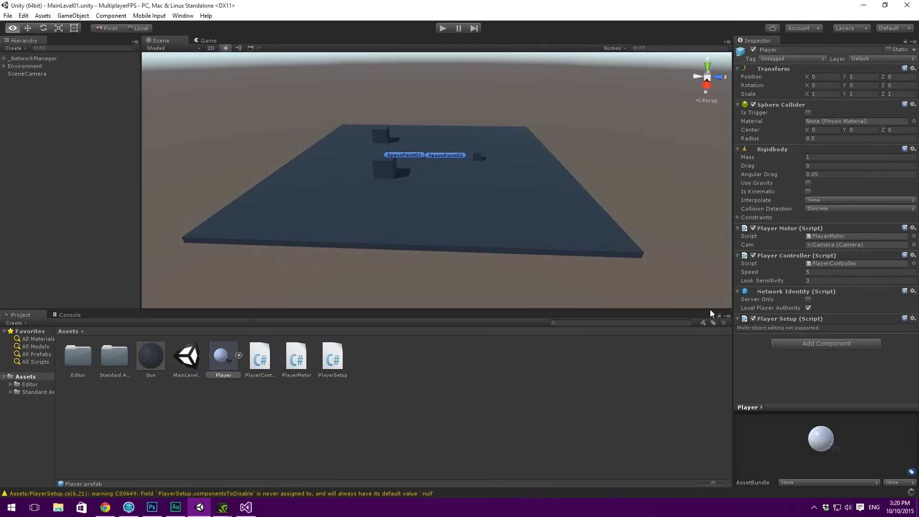
pyautogui.click(788, 318)
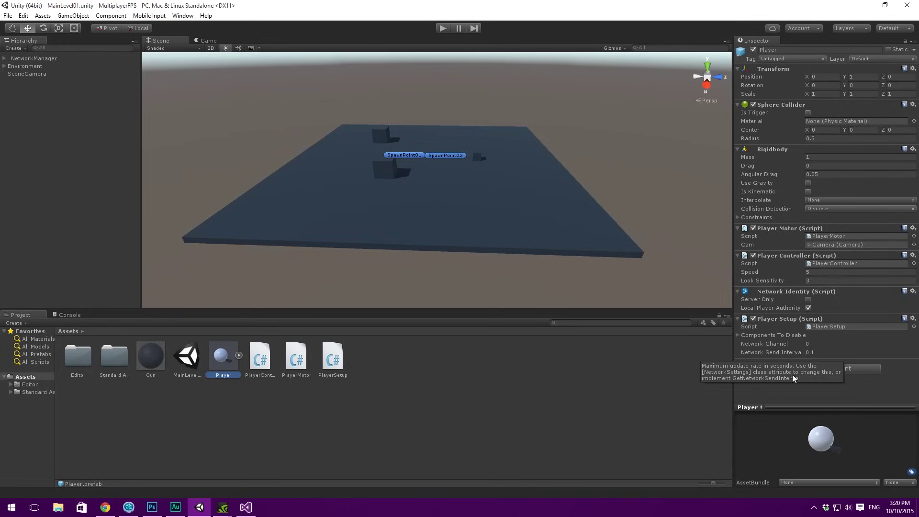
pyautogui.click(739, 336)
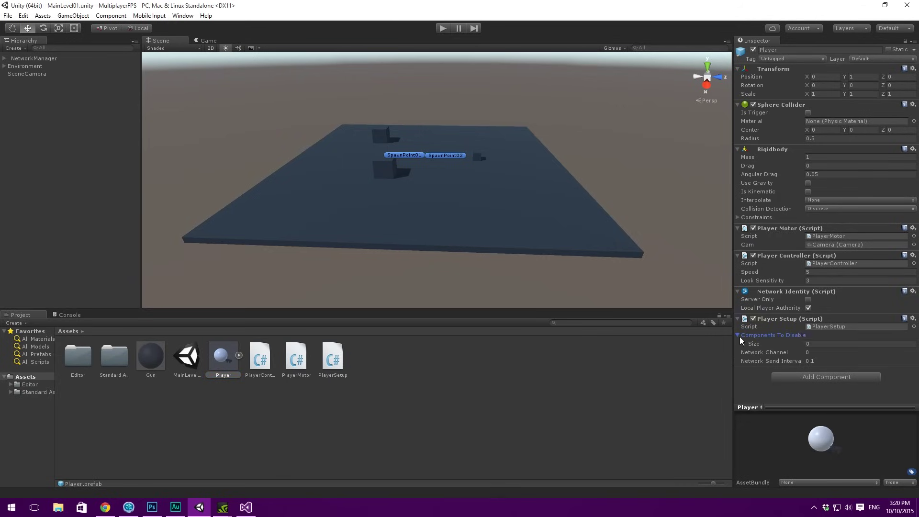
pyautogui.click(831, 343)
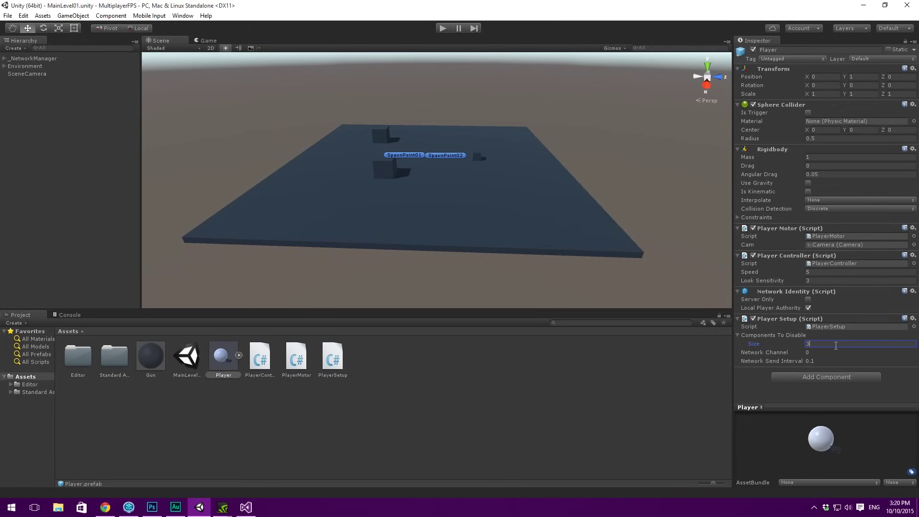
pyautogui.press('Return')
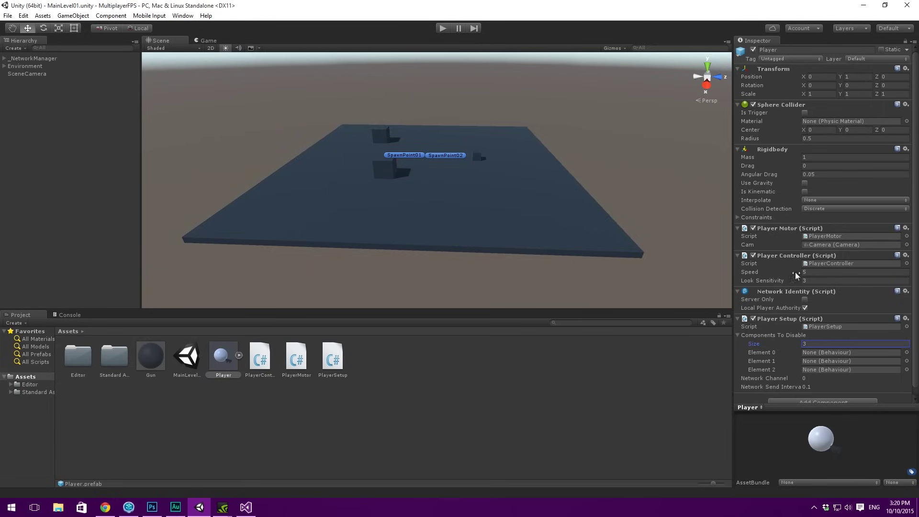
# Assign the Player Motor script to Element 0 and the Player Controller script to Element 1 of Components To Disable.
pyautogui.scroll(-1, 795, 272)
pyautogui.moveTo(788, 218); pyautogui.dragTo(841, 343)
pyautogui.moveTo(801, 247); pyautogui.dragTo(842, 354)
# Set the size of the Components To Disable array to 4.
pyautogui.click(827, 335)
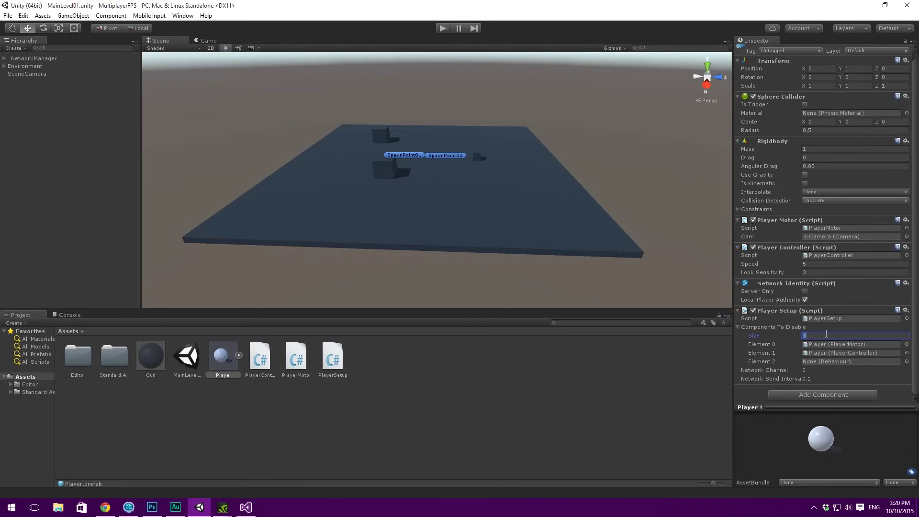
pyautogui.write('4')
pyautogui.press('Return')
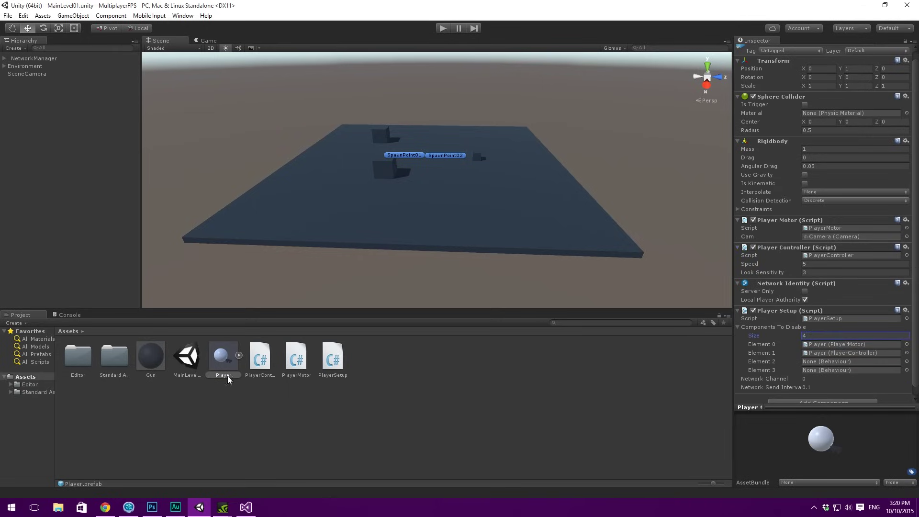
# Examine the components on the Player prefab's Camera child, including the Audio Listener, and return to the Player prefab.
pyautogui.click(239, 355)
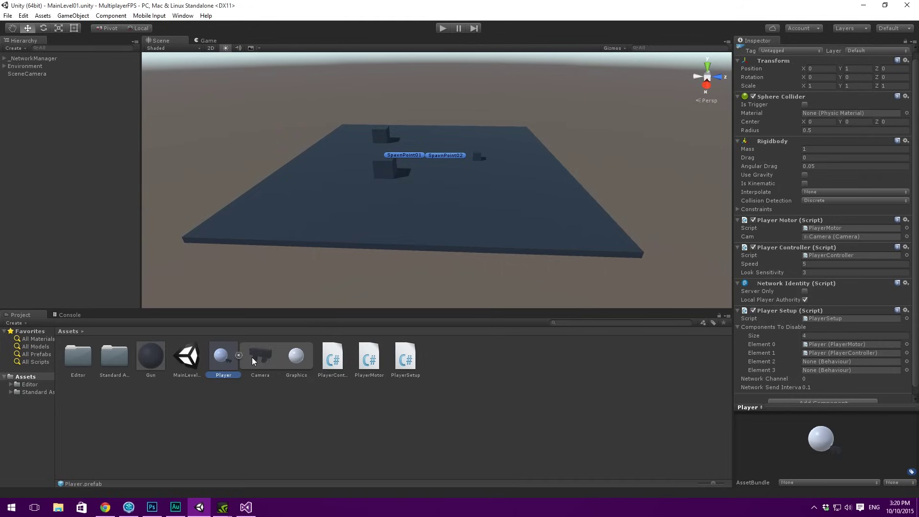
pyautogui.click(259, 357)
pyautogui.click(771, 104)
pyautogui.click(769, 103)
pyautogui.click(772, 260)
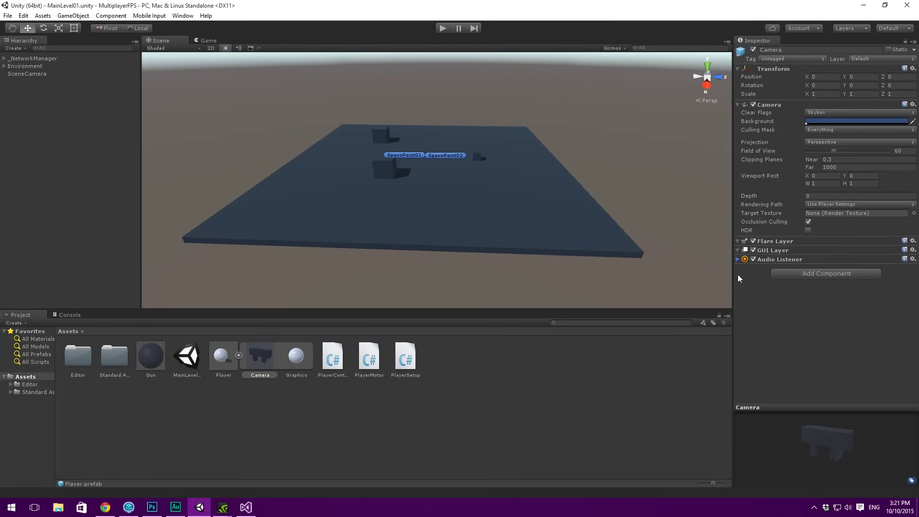
pyautogui.click(232, 361)
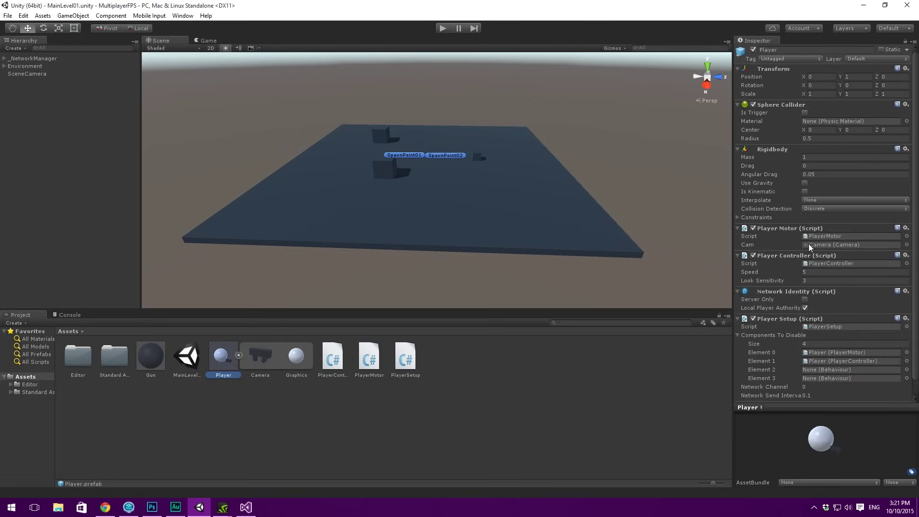
pyautogui.scroll(-2, 783, 326)
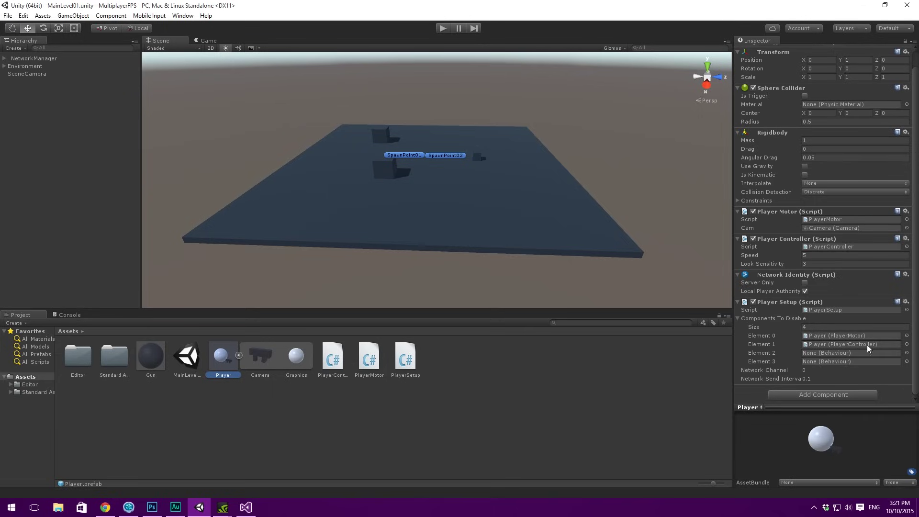
# Place a Player prefab instance in the scene and assign its Camera child to Element 2 of Components To Disable.
pyautogui.moveTo(255, 357); pyautogui.dragTo(22, 176)
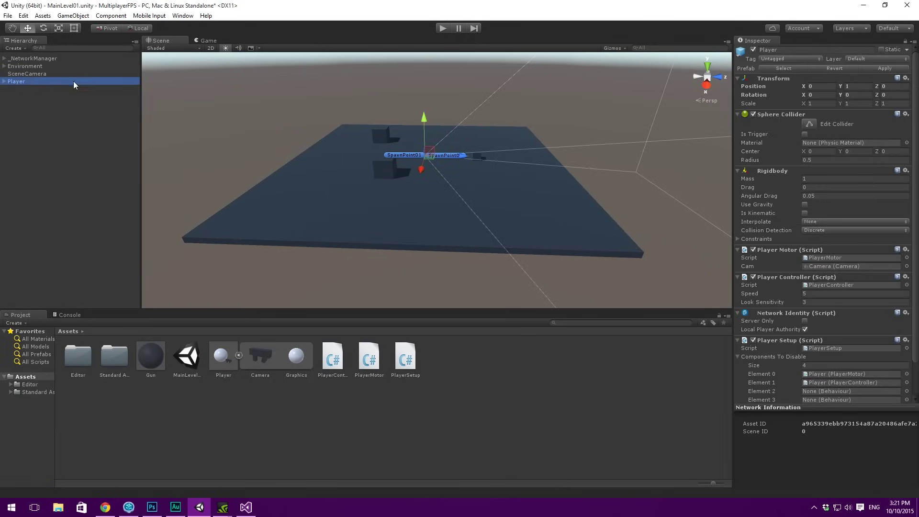
pyautogui.click(4, 81)
pyautogui.moveTo(28, 90); pyautogui.dragTo(831, 391)
pyautogui.scroll(-2, 835, 356)
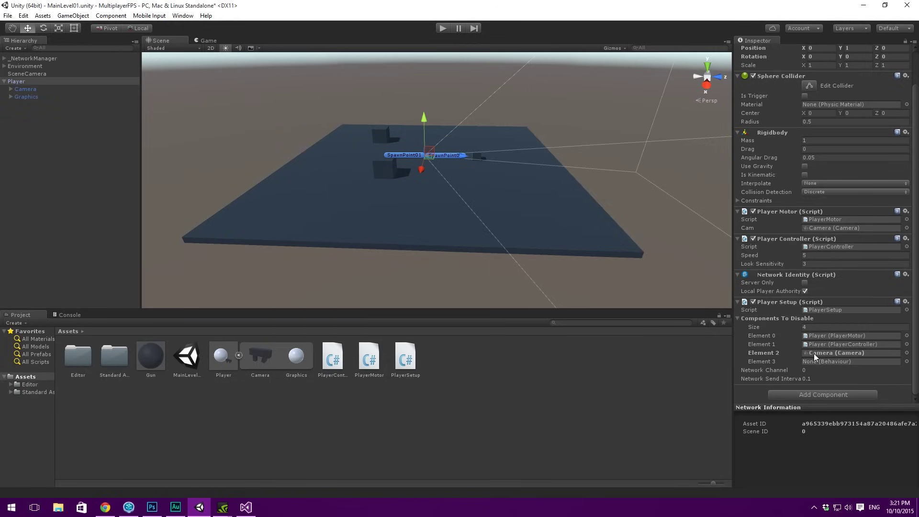
# Lock the Inspector on the Player object in the scene.
pyautogui.click(58, 88)
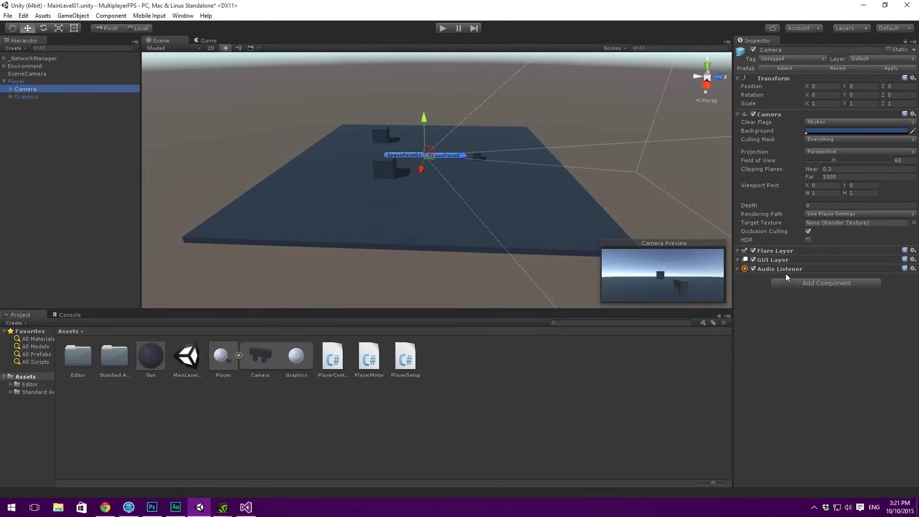
pyautogui.click(21, 81)
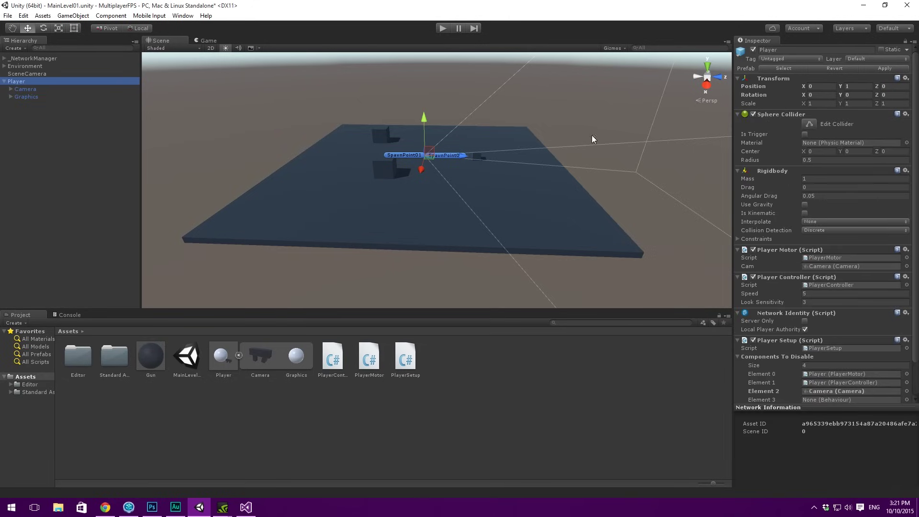
pyautogui.click(905, 42)
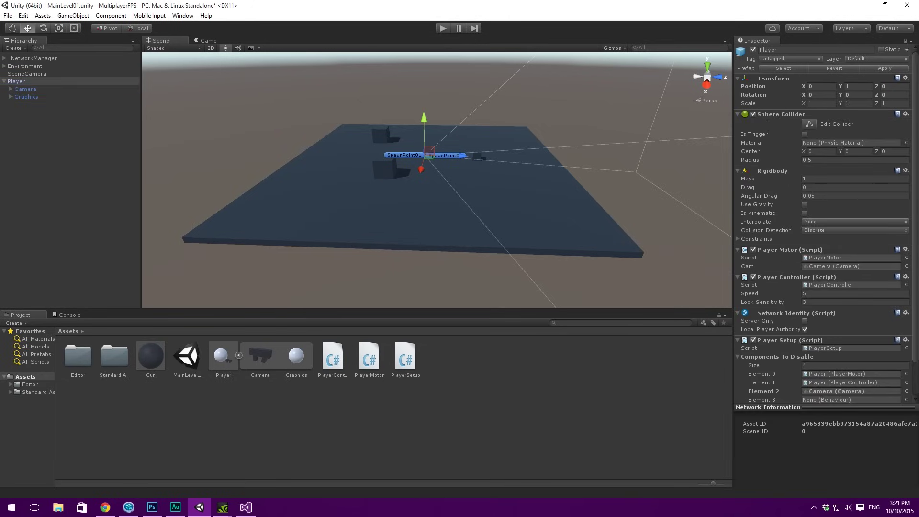
pyautogui.click(53, 66)
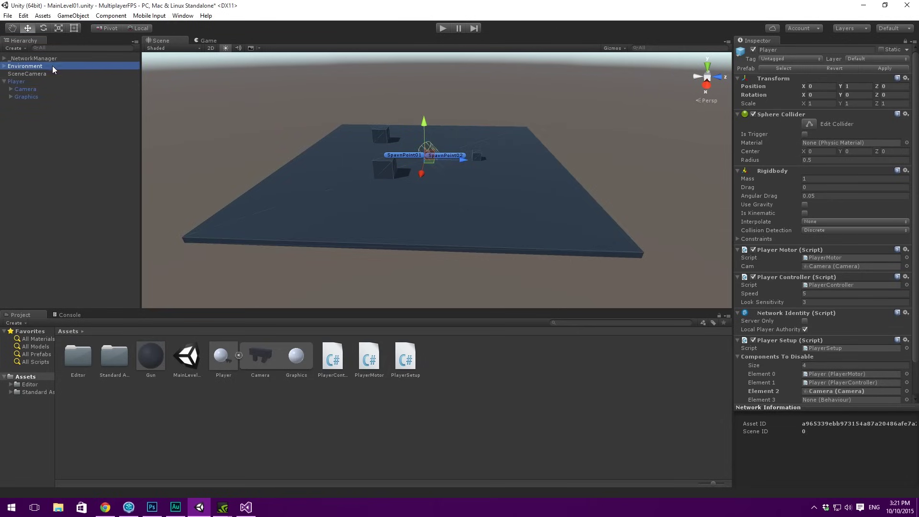
pyautogui.click(82, 81)
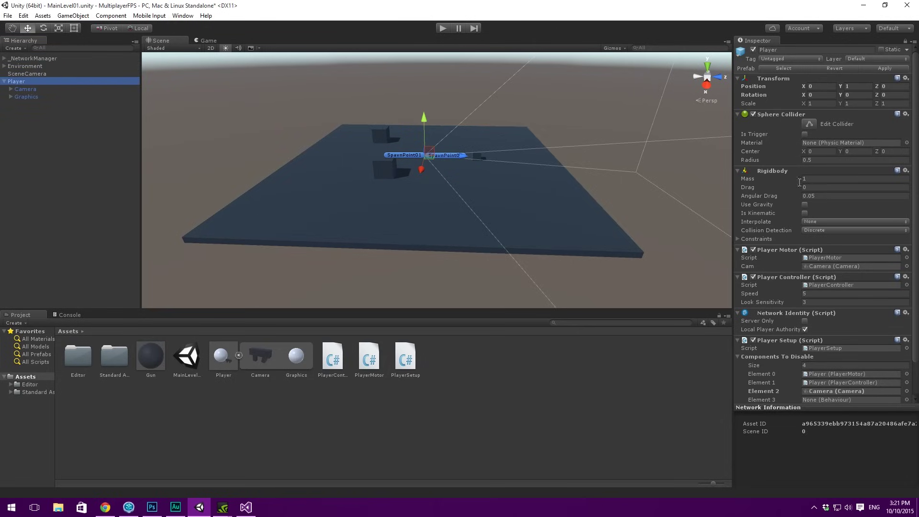
# Open a second Inspector for the Player's Camera child and dock it beside the Scene and Game views.
pyautogui.click(39, 90)
pyautogui.rightClick(759, 42)
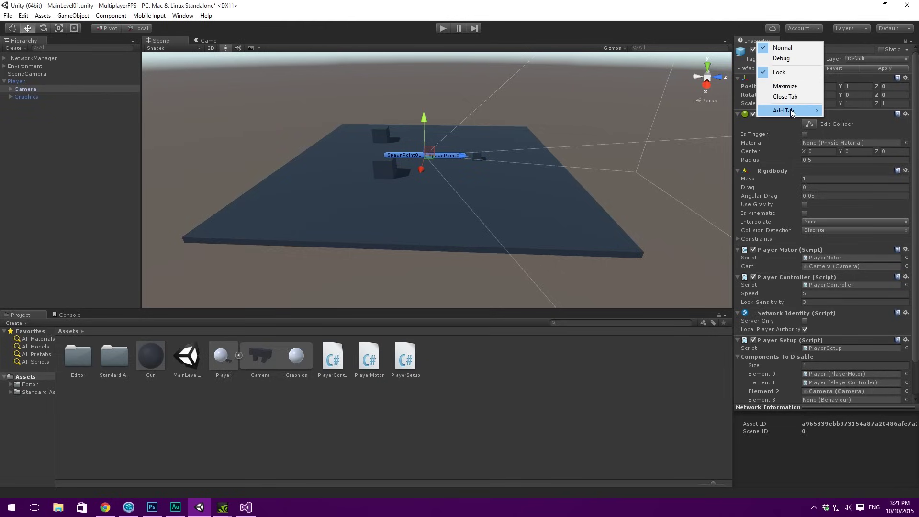
pyautogui.moveTo(793, 111)
pyautogui.click(869, 131)
pyautogui.moveTo(812, 38); pyautogui.dragTo(371, 30)
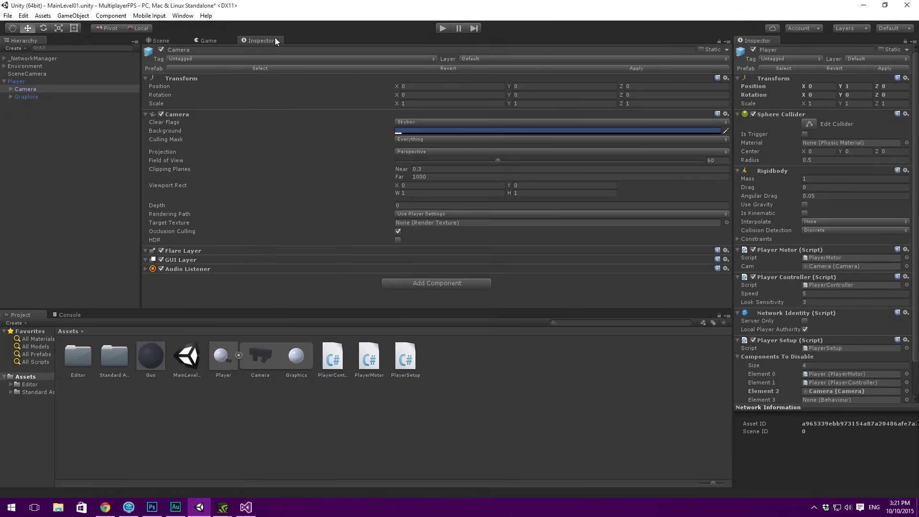
# Assign the Camera child's Audio Listener to Element 3 of the Player's Components To Disable array.
pyautogui.scroll(-2, 797, 239)
pyautogui.click(69, 66)
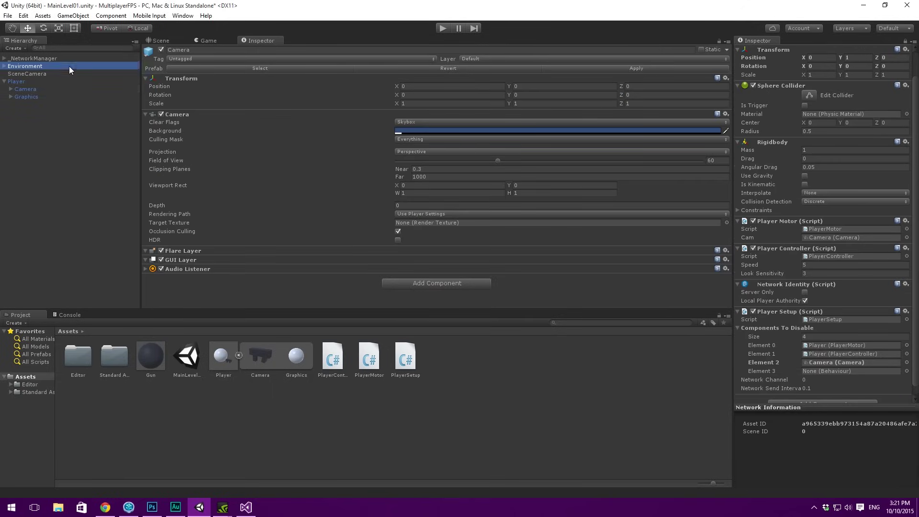
pyautogui.click(63, 82)
pyautogui.click(59, 97)
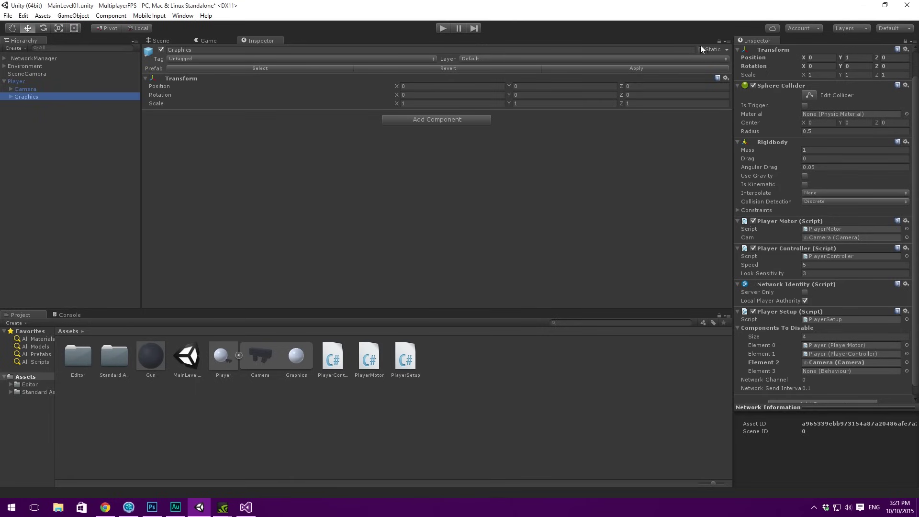
pyautogui.click(30, 88)
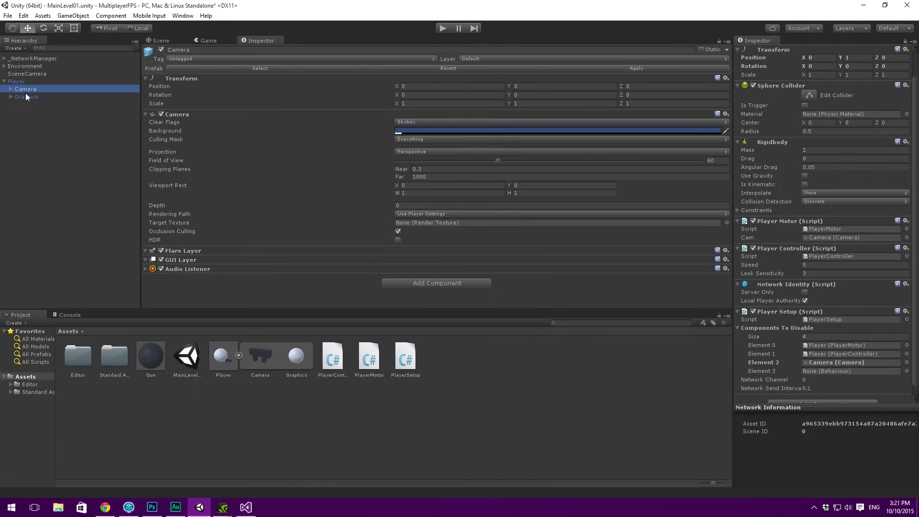
pyautogui.moveTo(183, 271); pyautogui.dragTo(838, 376)
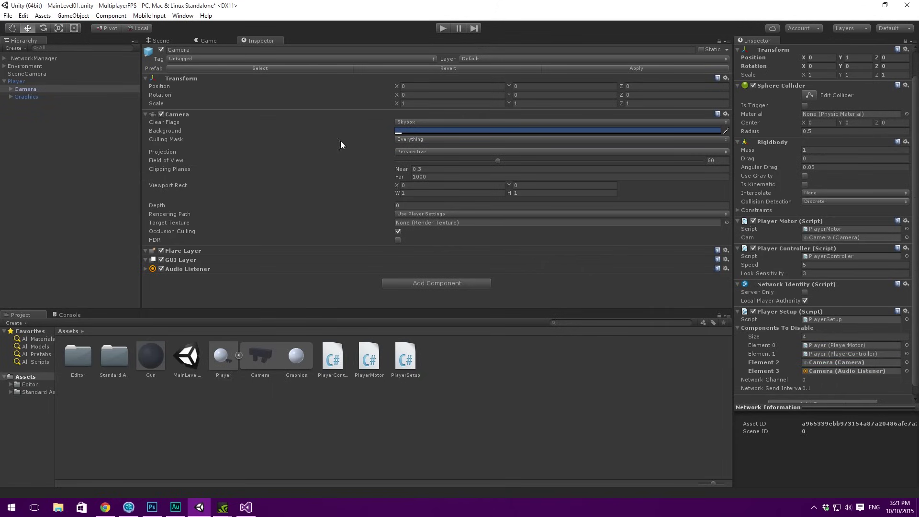
# Close the second Inspector and unlock the original one.
pyautogui.click(161, 40)
pyautogui.click(261, 40)
pyautogui.rightClick(266, 41)
pyautogui.click(302, 101)
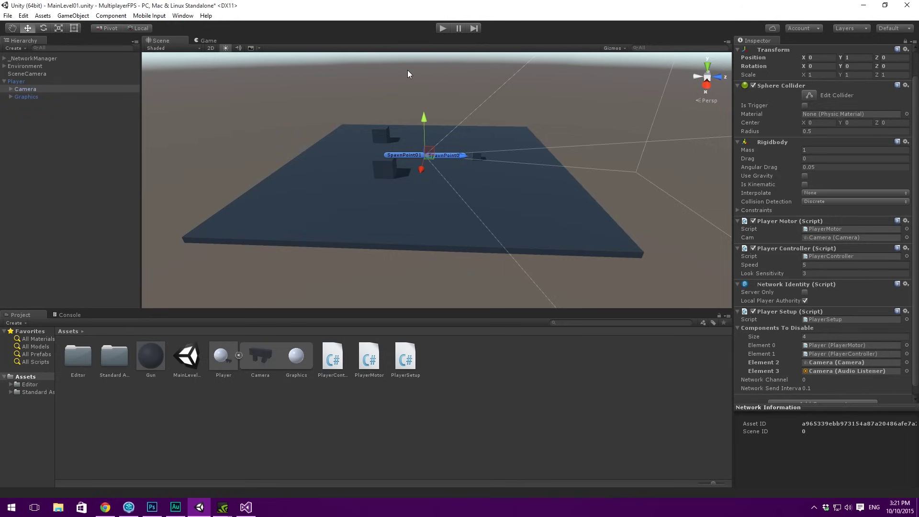
pyautogui.scroll(3, 857, 77)
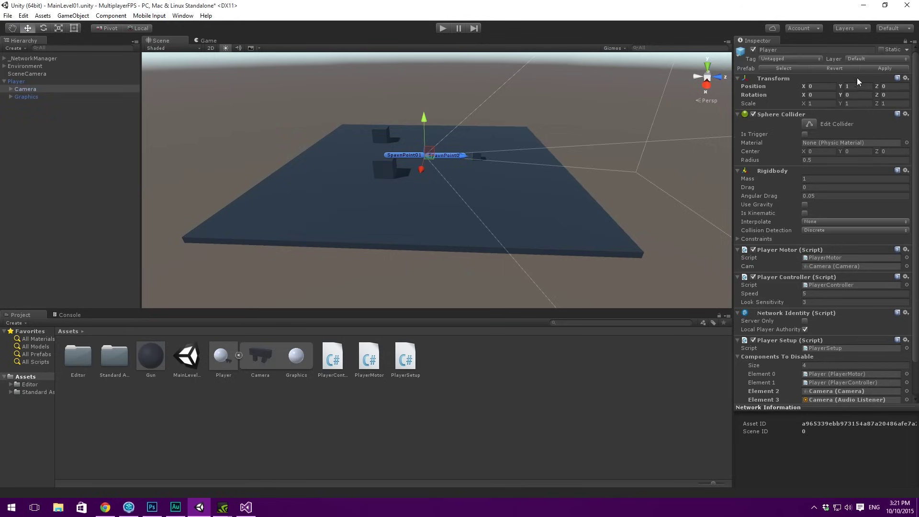
pyautogui.click(905, 41)
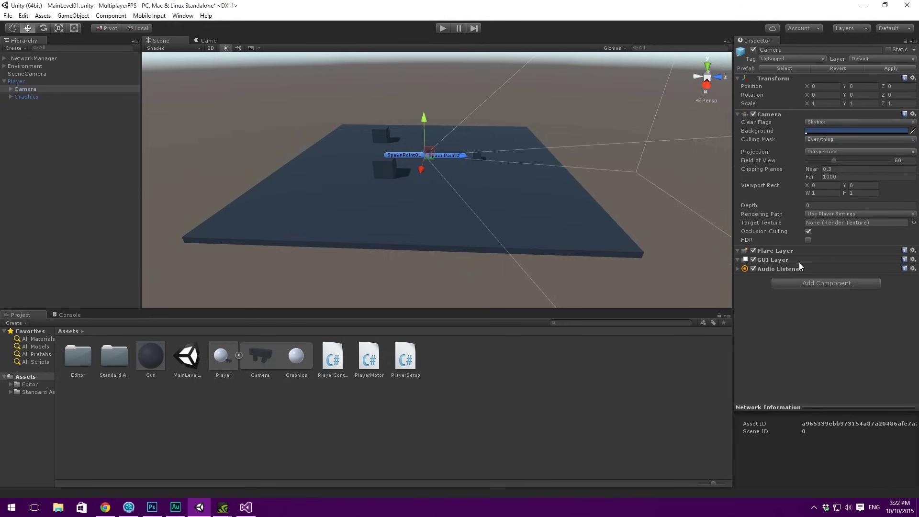
# Apply the Player instance's changes to its prefab and delete the instance from the scene.
pyautogui.click(24, 82)
pyautogui.scroll(-3, 829, 261)
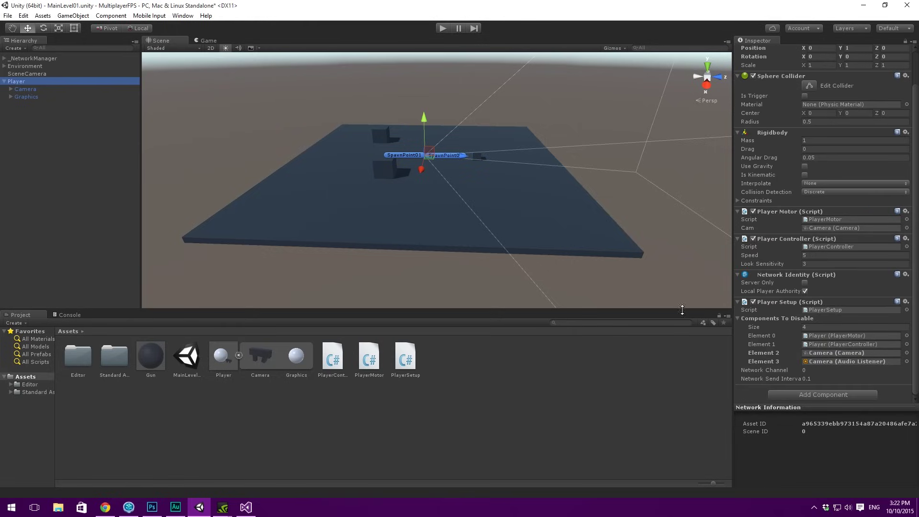
pyautogui.click(748, 319)
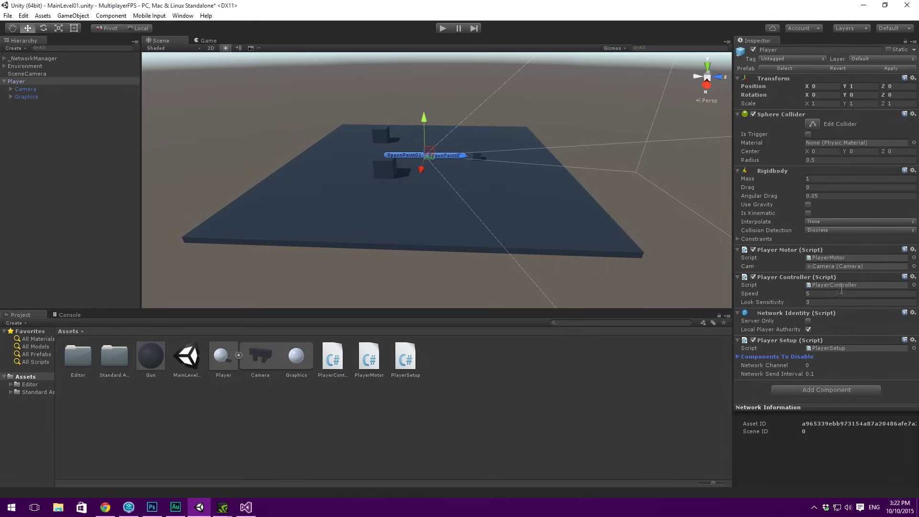
pyautogui.click(892, 69)
pyautogui.click(41, 83)
pyautogui.press('Delete')
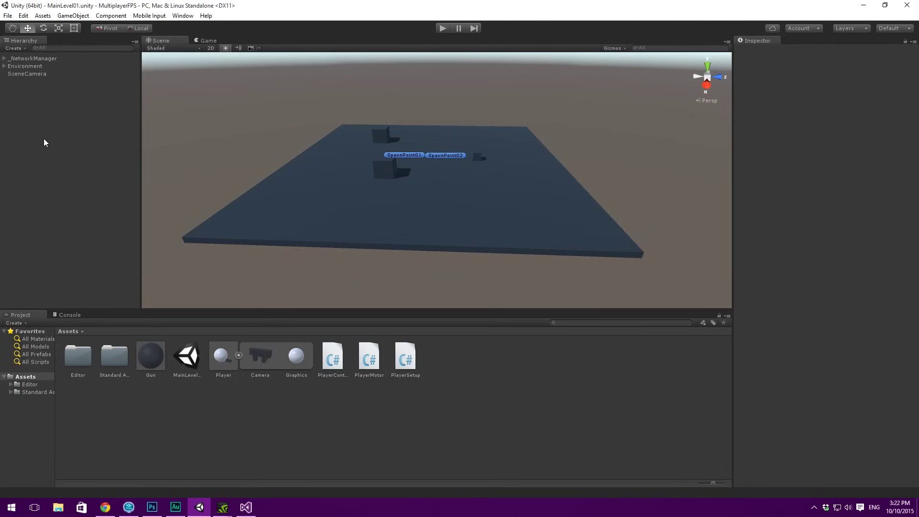
# Inspect the SceneCamera object's settings and open the PlayerSetup script in Visual Studio.
pyautogui.click(239, 354)
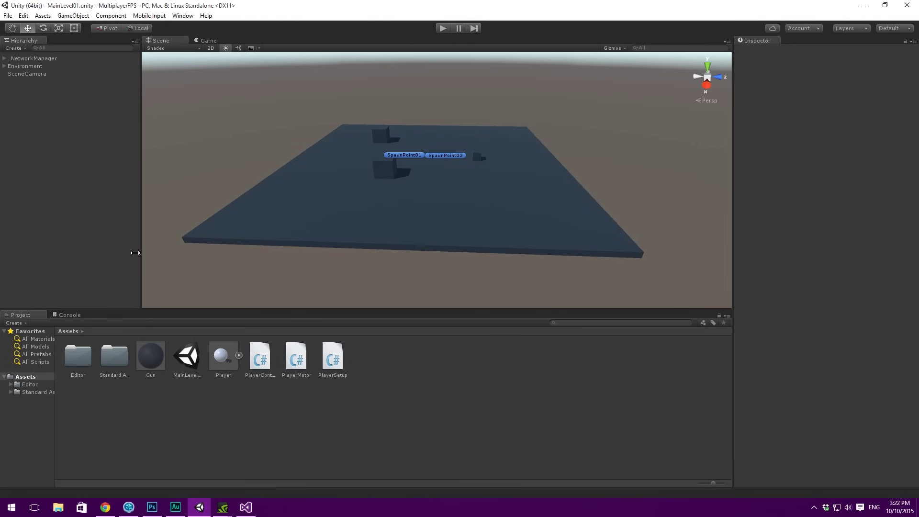
pyautogui.click(39, 75)
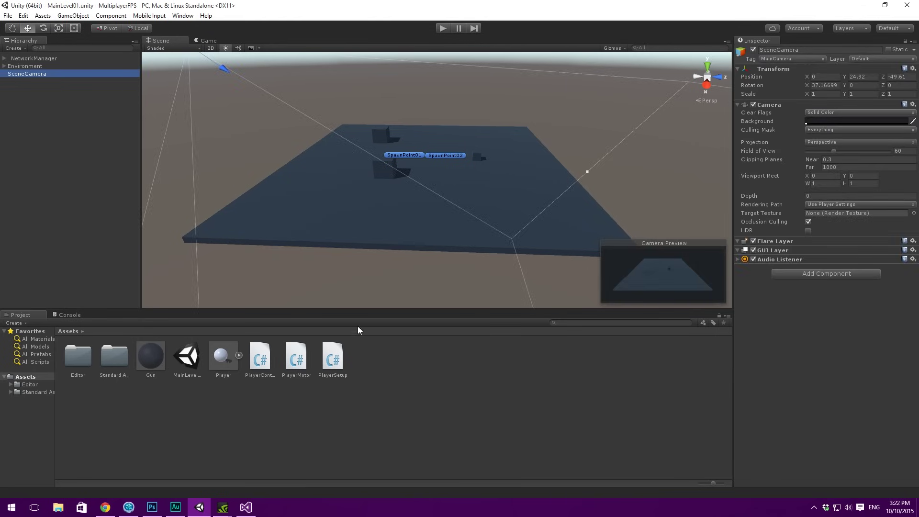
pyautogui.click(343, 357)
pyautogui.doubleClick(340, 348)
pyautogui.click(300, 225)
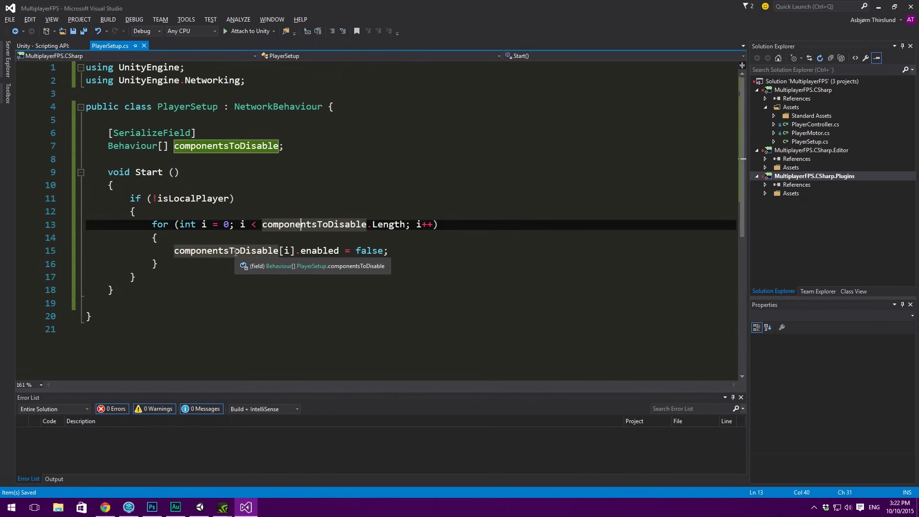
pyautogui.scroll(-2, 201, 240)
pyautogui.click(184, 226)
pyautogui.scroll(2, 183, 227)
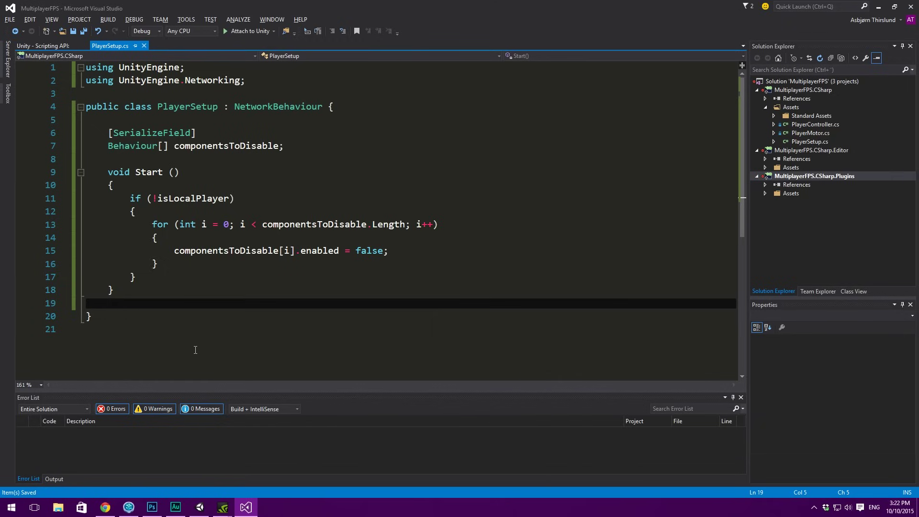
# Add an empty else block to the !isLocalPlayer check in the Start method.
pyautogui.click(153, 276)
pyautogui.write('else')
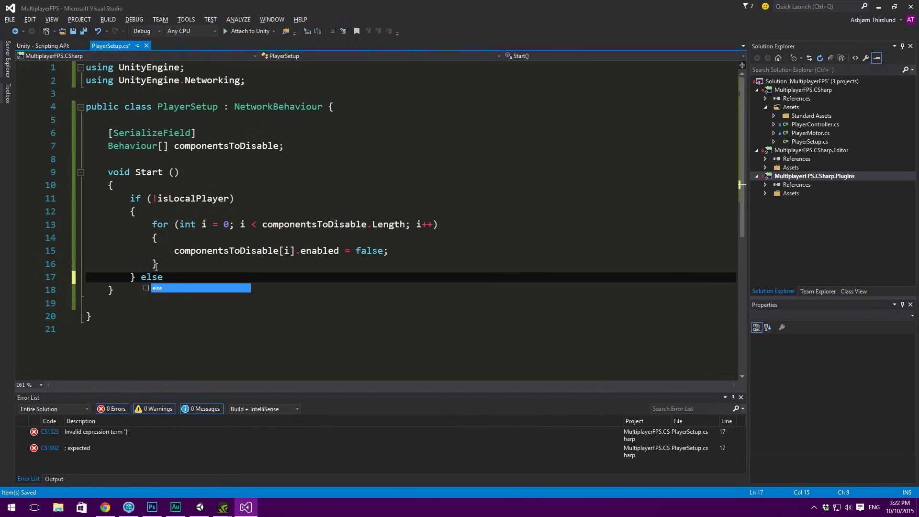
pyautogui.press('Return')
pyautogui.write('{')
pyautogui.press('Return')
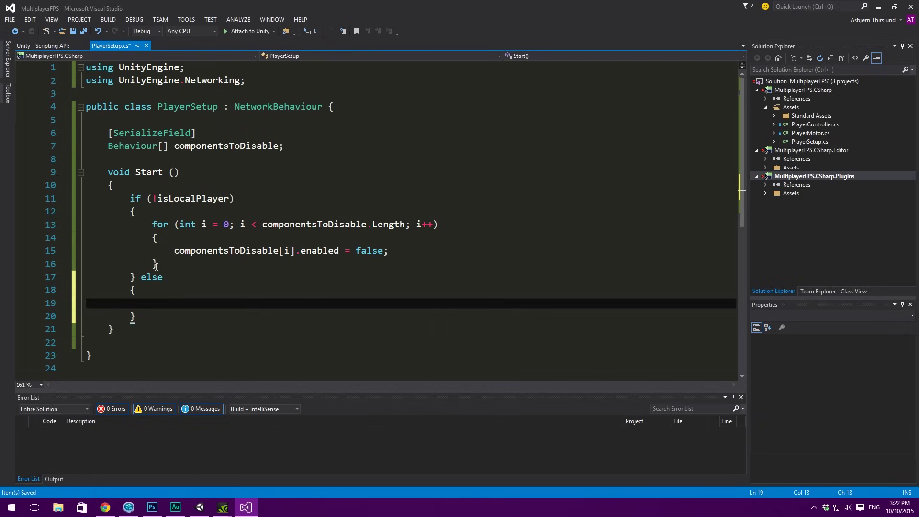
# Write Camera.main.gameObject.SetActive(false); inside the else block to disable the main camera for the local player.
pyautogui.write('Camera.main')
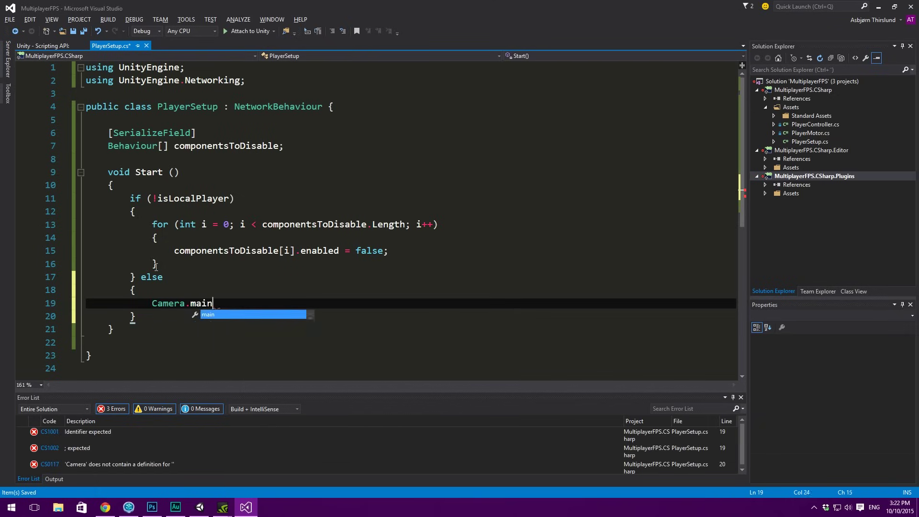
pyautogui.write('.game')
pyautogui.press('Tab')
pyautogui.write('.Set')
pyautogui.press('Tab')
pyautogui.write('(false')
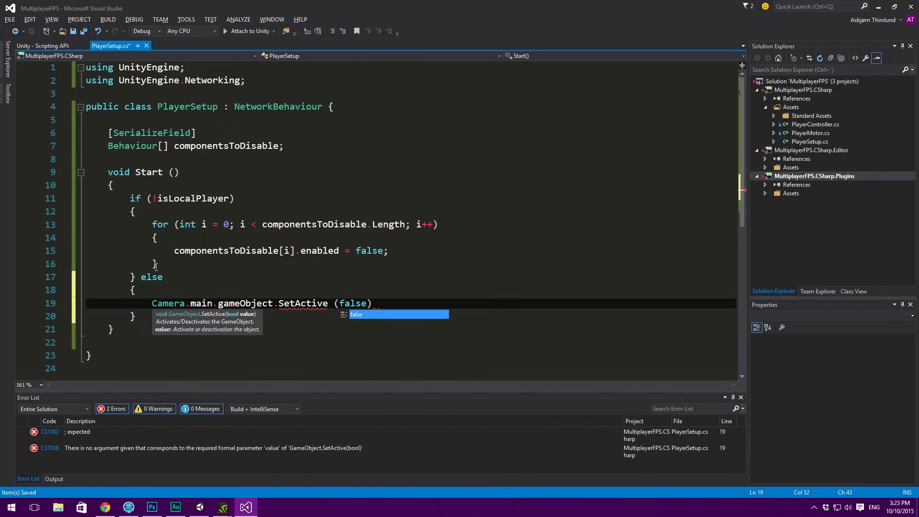
pyautogui.write(');')
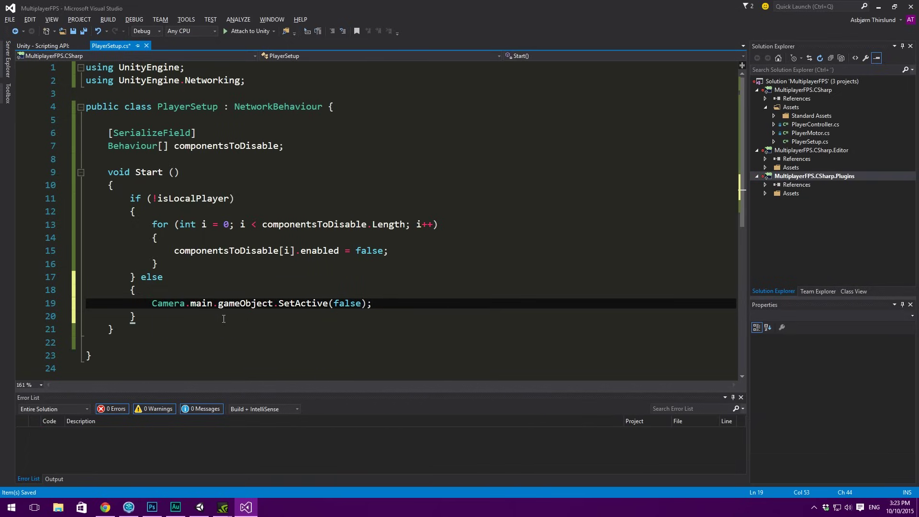
# Review the PlayerSetup class, from the isLocalPlayer check to the line deactivating the main camera.
pyautogui.scroll(-1, 221, 110)
pyautogui.scroll(1, 220, 110)
pyautogui.click(179, 108)
pyautogui.doubleClick(178, 108)
pyautogui.moveTo(373, 303); pyautogui.dragTo(151, 305)
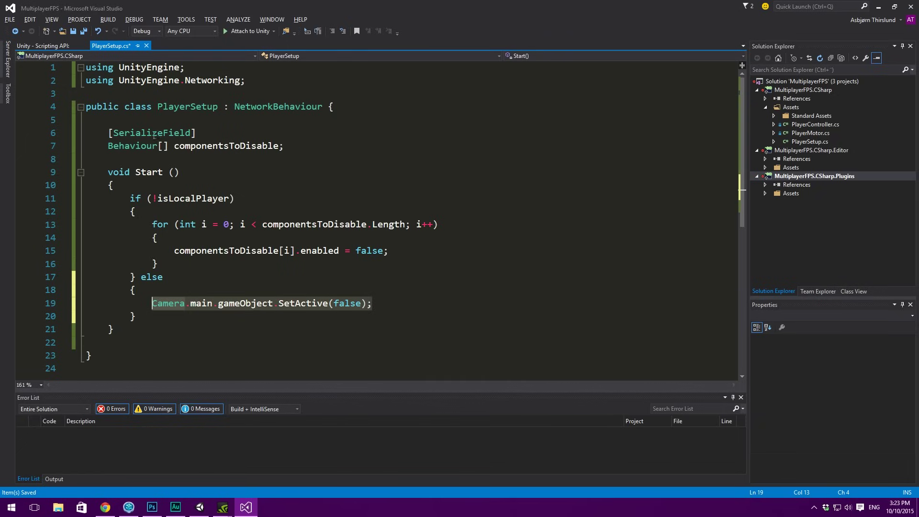
pyautogui.doubleClick(185, 108)
pyautogui.click(206, 316)
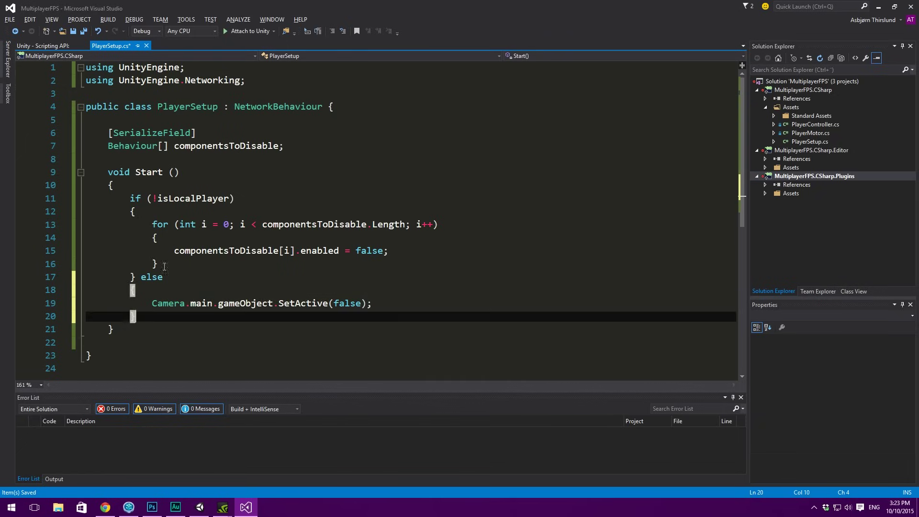
pyautogui.scroll(-1, 189, 259)
pyautogui.click(189, 252)
pyautogui.click(307, 264)
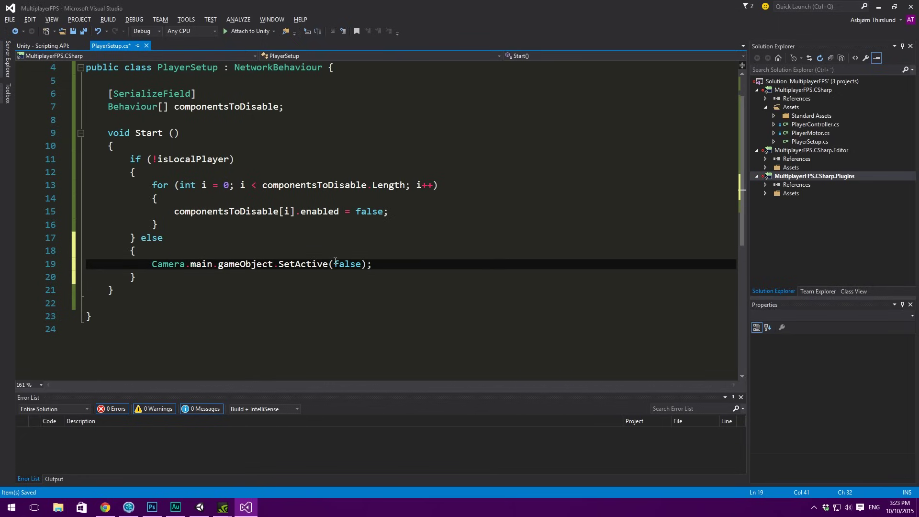
pyautogui.scroll(1, 82, 245)
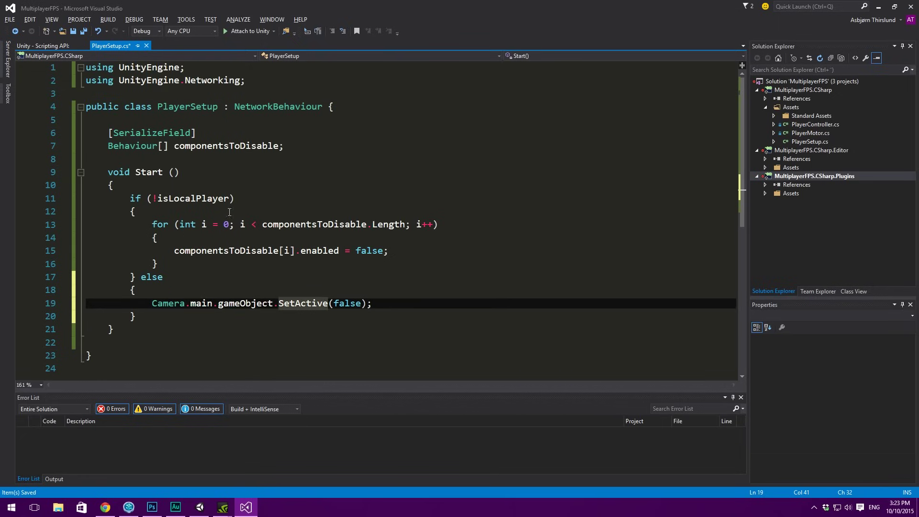
pyautogui.scroll(-1, 181, 302)
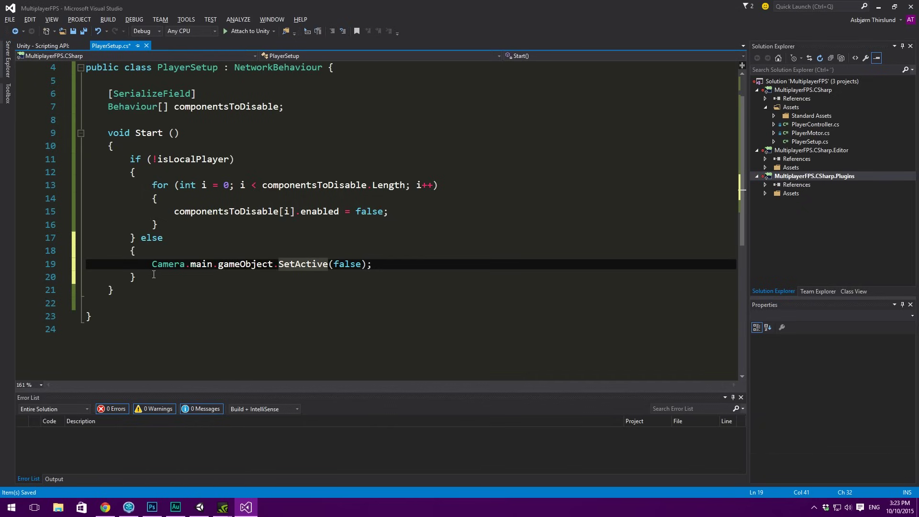
pyautogui.scroll(1, 154, 274)
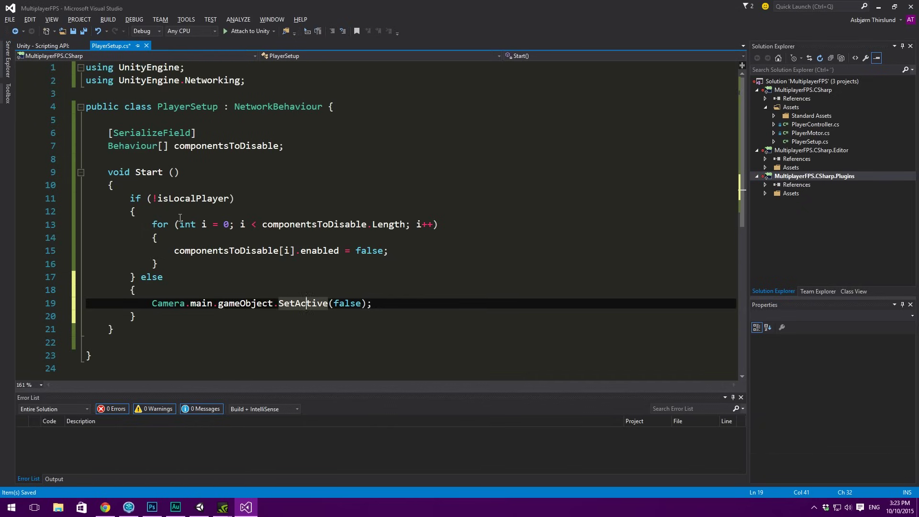
# Declare a Camera field named sceneCamera below the componentsToDisable array.
pyautogui.click(169, 150)
pyautogui.press('End')
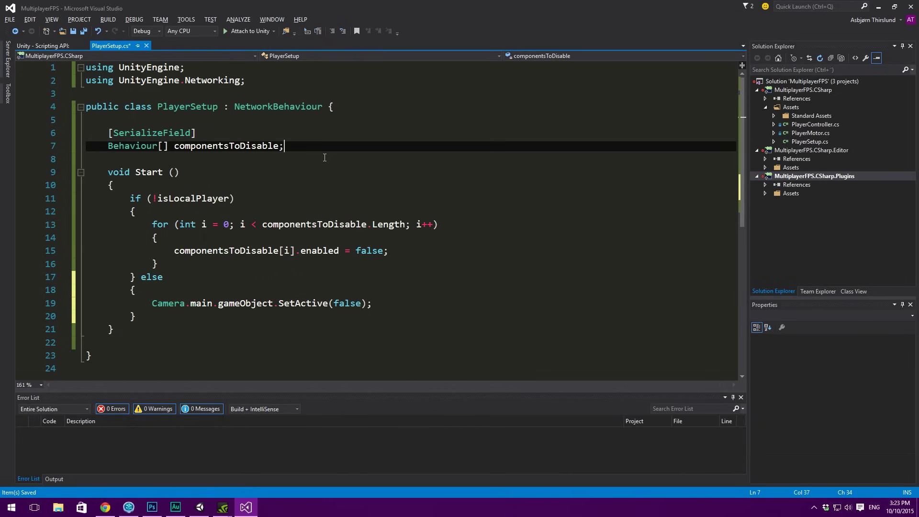
pyautogui.press('Return')
pyautogui.press('Return')
pyautogui.write('Camera ')
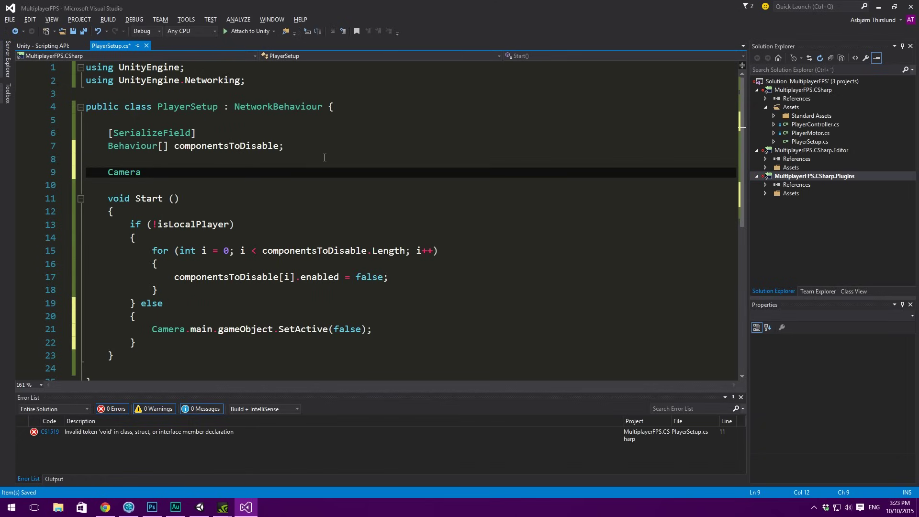
pyautogui.write('sceneCamera;')
# Replace Camera.main.gameObject in the else block with the assignment sceneCamera = Camera.main;, leaving .SetActive(false); on its own line.
pyautogui.scroll(-1, 199, 286)
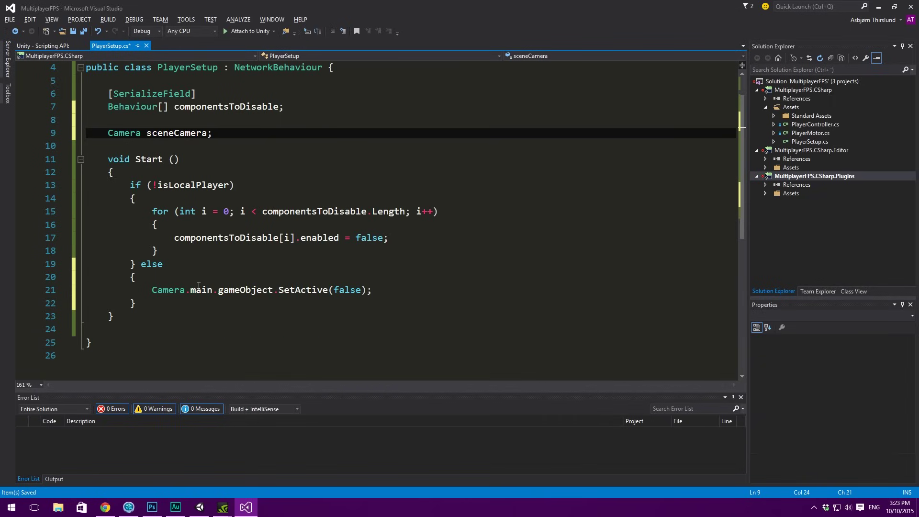
pyautogui.moveTo(273, 290); pyautogui.dragTo(151, 294)
pyautogui.hotkey('ctrl', 'x')
pyautogui.press('Return')
pyautogui.hotkey('ctrl', 'v')
pyautogui.press('BackSpace')
pyautogui.press('BackSpace')
pyautogui.press('BackSpace')
pyautogui.press('BackSpace')
pyautogui.press('BackSpace')
pyautogui.press('BackSpace')
pyautogui.press('BackSpace')
pyautogui.press('BackSpace')
pyautogui.press('BackSpace')
pyautogui.press('BackSpace')
pyautogui.press('BackSpace')
pyautogui.press('BackSpace')
pyautogui.press('BackSpace')
pyautogui.press('BackSpace')
pyautogui.press('BackSpace')
pyautogui.press('BackSpace')
pyautogui.press('BackSpace')
pyautogui.press('BackSpace')
pyautogui.press('BackSpace')
pyautogui.press('BackSpace')
pyautogui.press('BackSpace')
pyautogui.press('BackSpace')
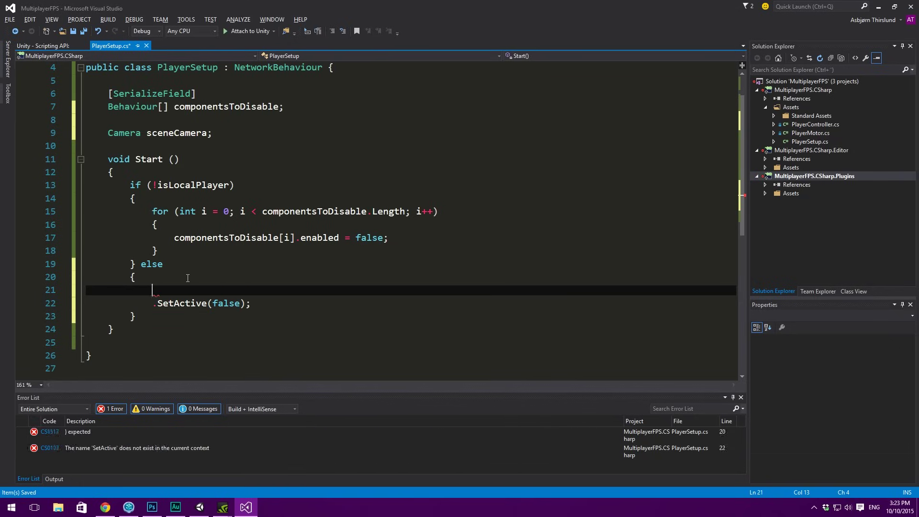
pyautogui.write('sceneCamera = ')
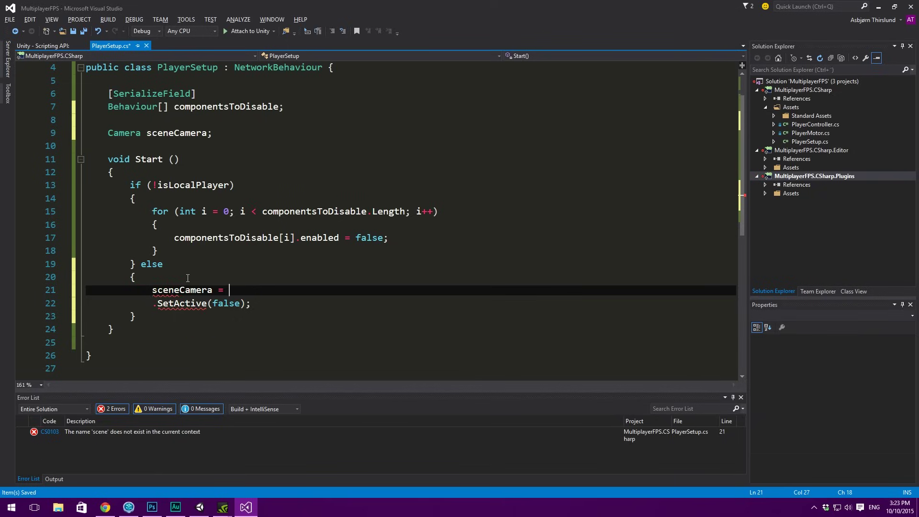
pyautogui.write('Camera.main;')
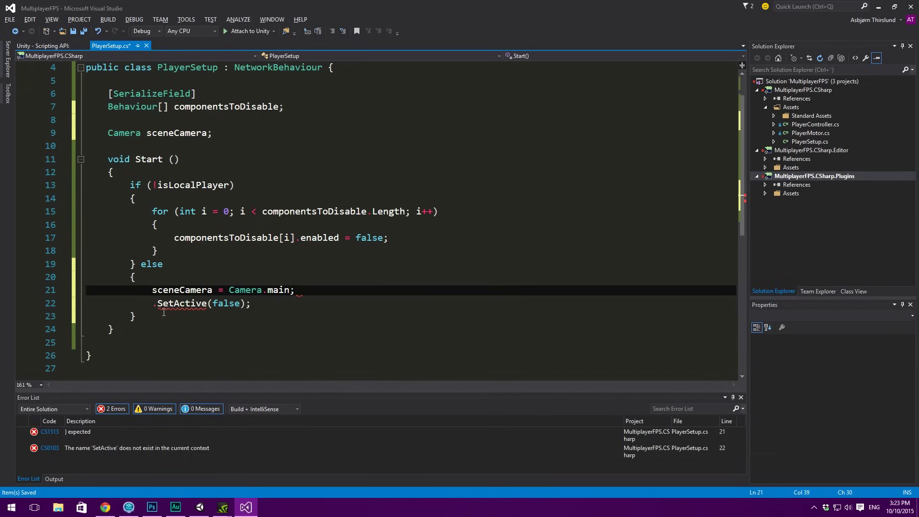
# Add an if (sceneCamera != null) block with braces directly below the sceneCamera = Camera.main; assignment.
pyautogui.click(163, 312)
pyautogui.click(154, 293)
pyautogui.click(320, 294)
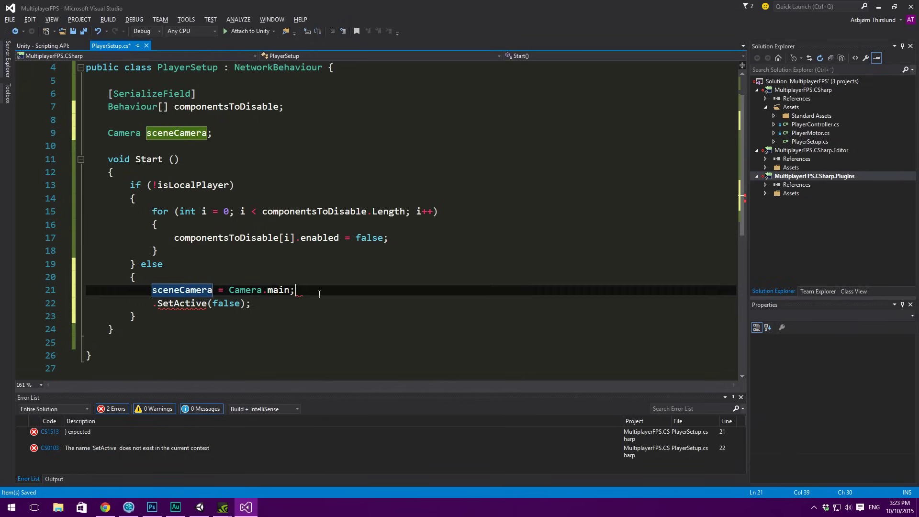
pyautogui.press('Return')
pyautogui.write('if (sceneCamera != null) ')
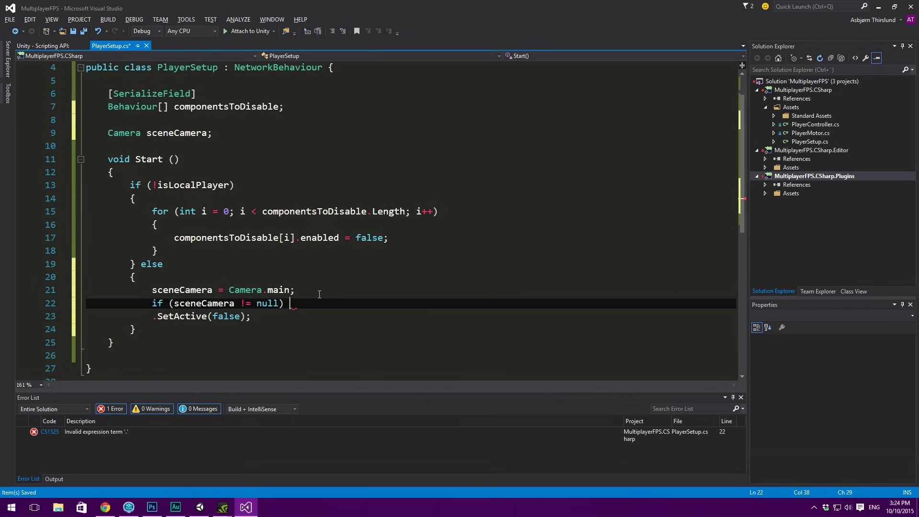
pyautogui.write('{')
pyautogui.press('Return')
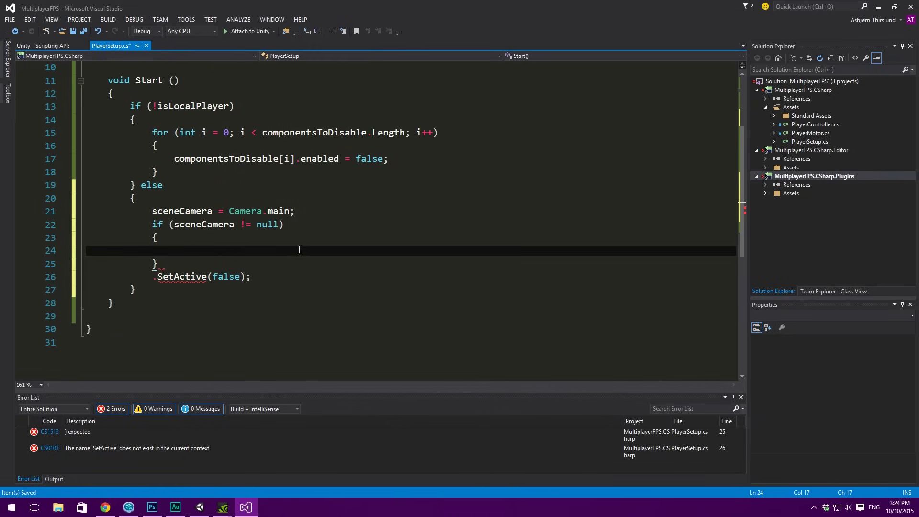
# Write sceneCamera.gameObject.SetActive(false); inside the null check and delete the leftover .SetActive(false); line below it.
pyautogui.write('sceneCamera')
pyautogui.moveTo(267, 275); pyautogui.dragTo(86, 276)
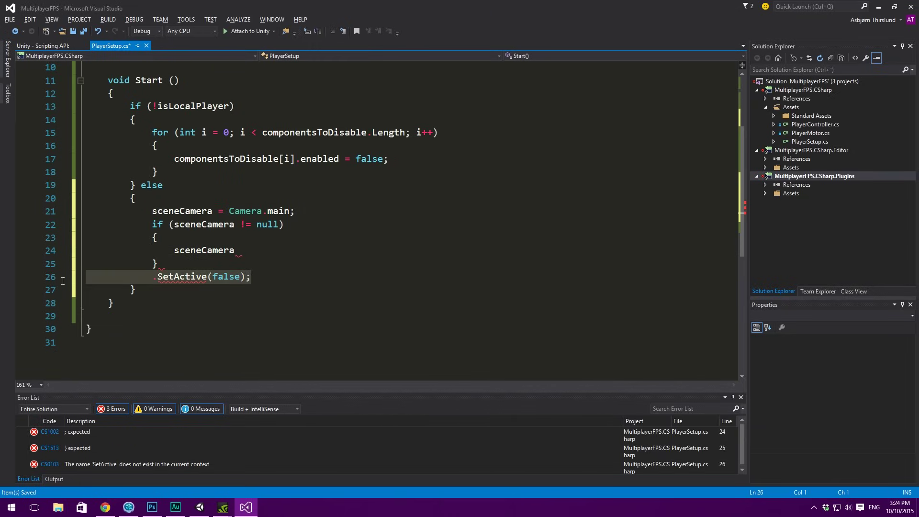
pyautogui.press('BackSpace')
pyautogui.press('BackSpace')
pyautogui.click(265, 249)
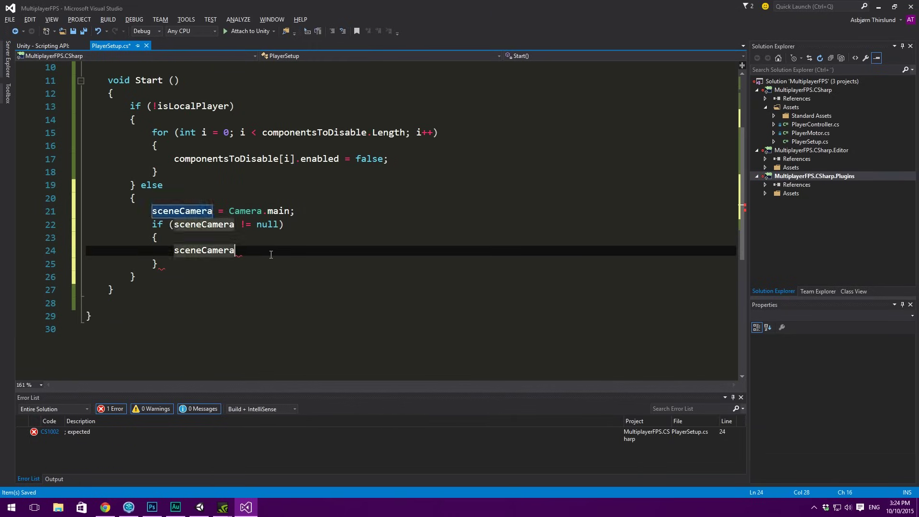
pyautogui.write('.gameObject')
pyautogui.press('Tab')
pyautogui.write('.Set')
pyautogui.press('Tab')
pyautogui.write('(false);')
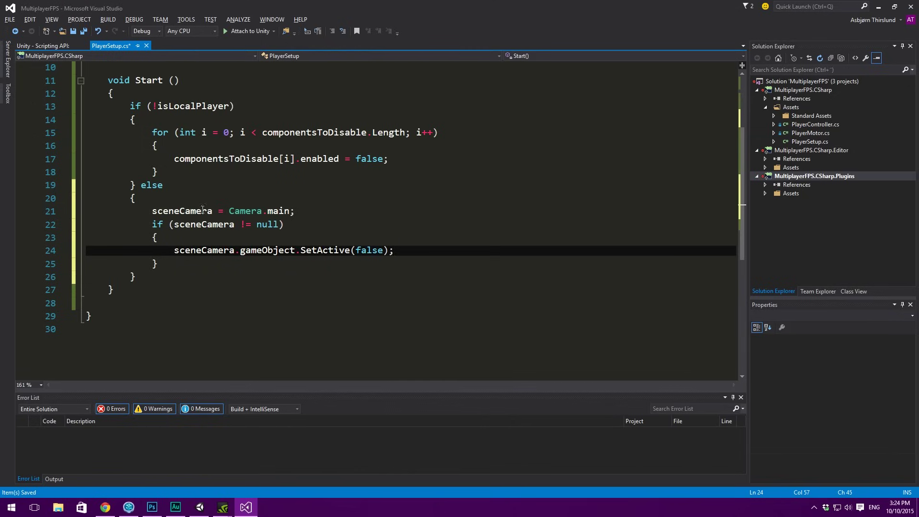
# Declare an empty void OnDisable () method with braces below the Start method.
pyautogui.scroll(1, 177, 265)
pyautogui.click(133, 330)
pyautogui.scroll(-1, 263, 267)
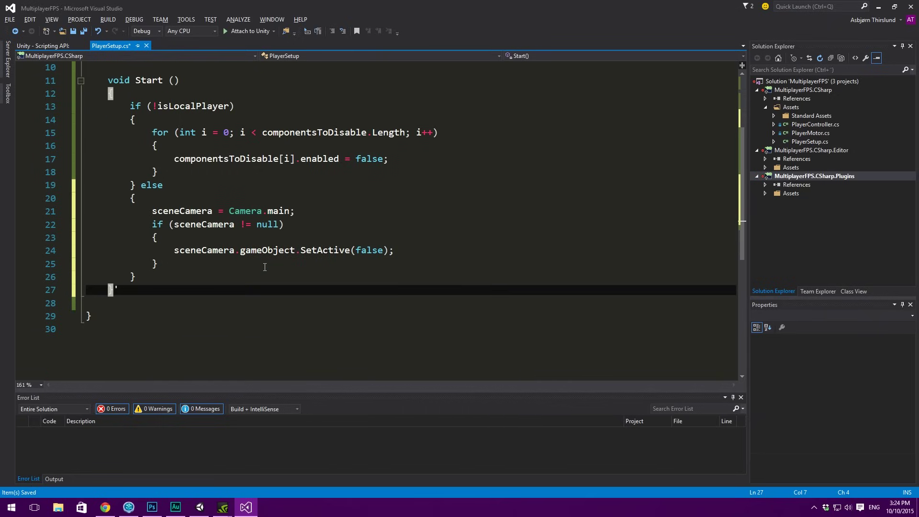
pyautogui.press('Return')
pyautogui.press('Return')
pyautogui.write('void')
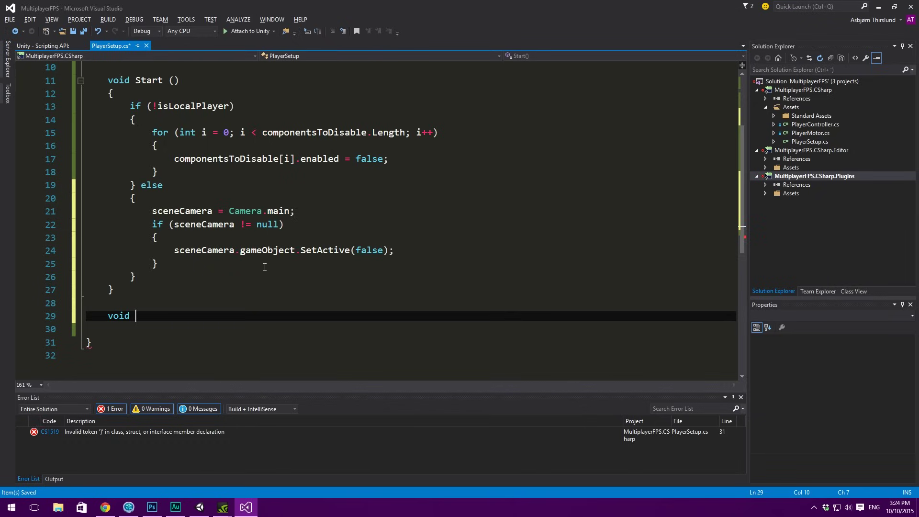
pyautogui.write(' OnDisa')
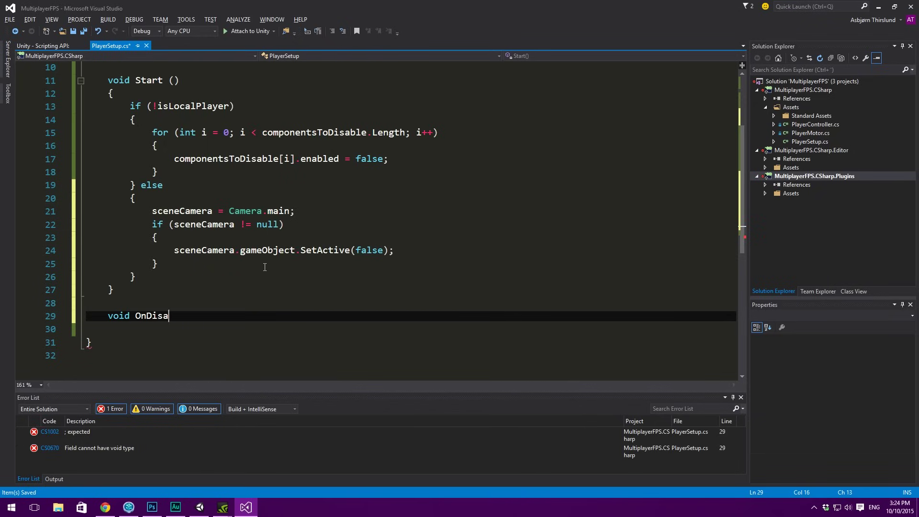
pyautogui.write('ble ()')
pyautogui.press('Return')
pyautogui.write('{')
pyautogui.press('Return')
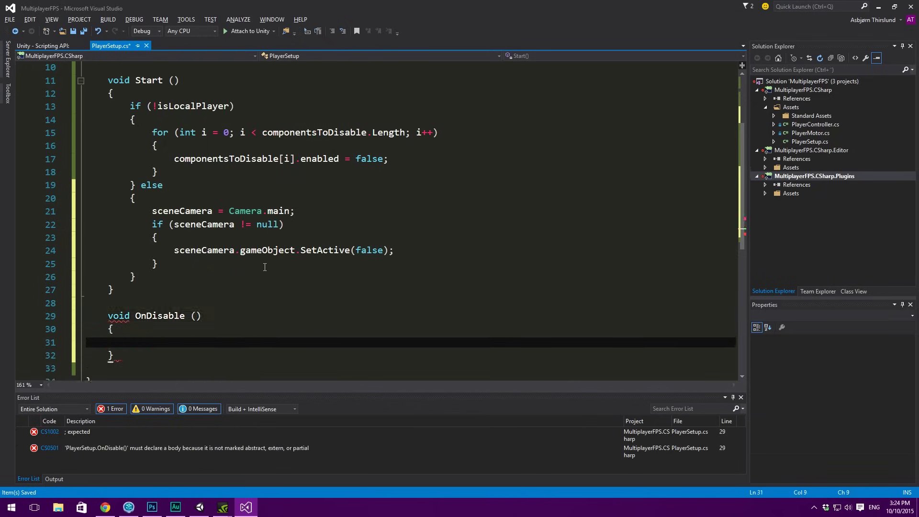
# In OnDisable, add an if (sceneCamera != null) block containing sceneCamera.gameObject.SetActive(true);.
pyautogui.scroll(-1, 230, 287)
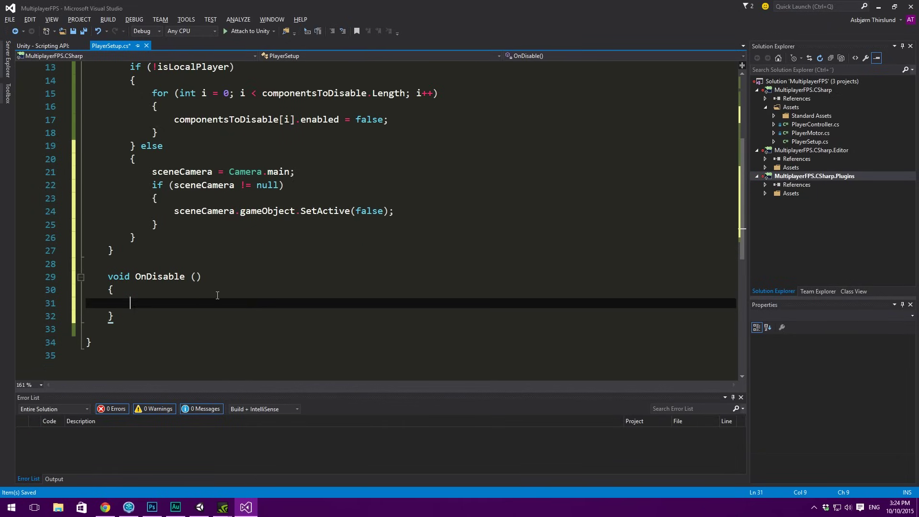
pyautogui.write('if (scen')
pyautogui.write('eCamera != null)')
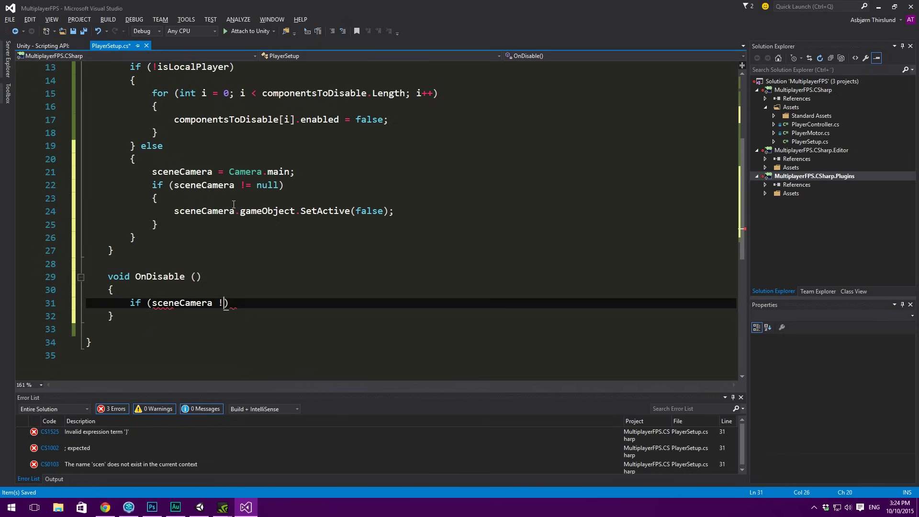
pyautogui.write('{')
pyautogui.press('Return')
pyautogui.write('scen')
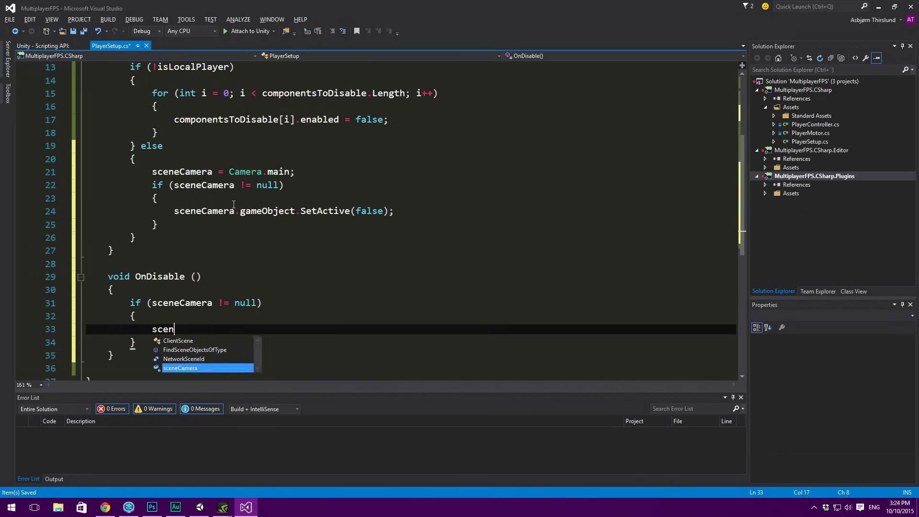
pyautogui.write('eCamera.gameObject')
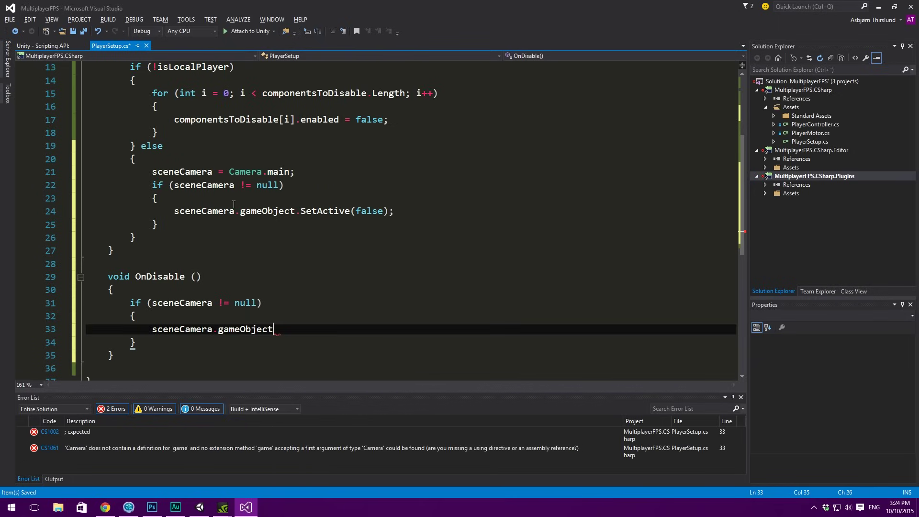
pyautogui.write('.SetActive (true);')
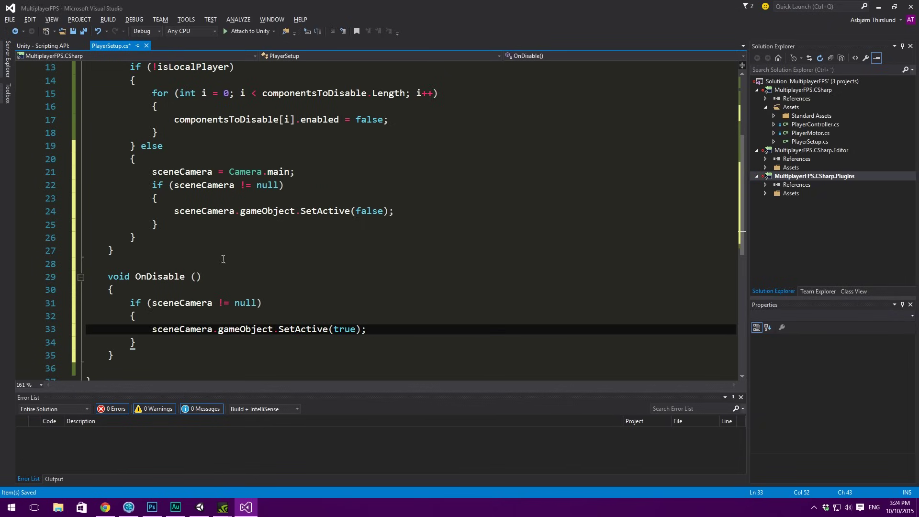
# Save PlayerSetup.cs and review the Start and OnDisable methods up to the sceneCamera field.
pyautogui.click(215, 250)
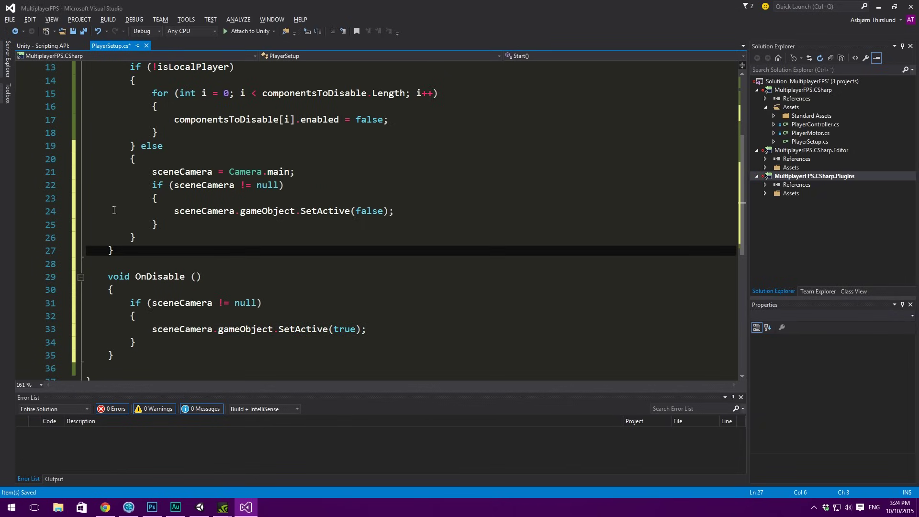
pyautogui.click(212, 303)
pyautogui.scroll(-2, 156, 287)
pyautogui.click(150, 264)
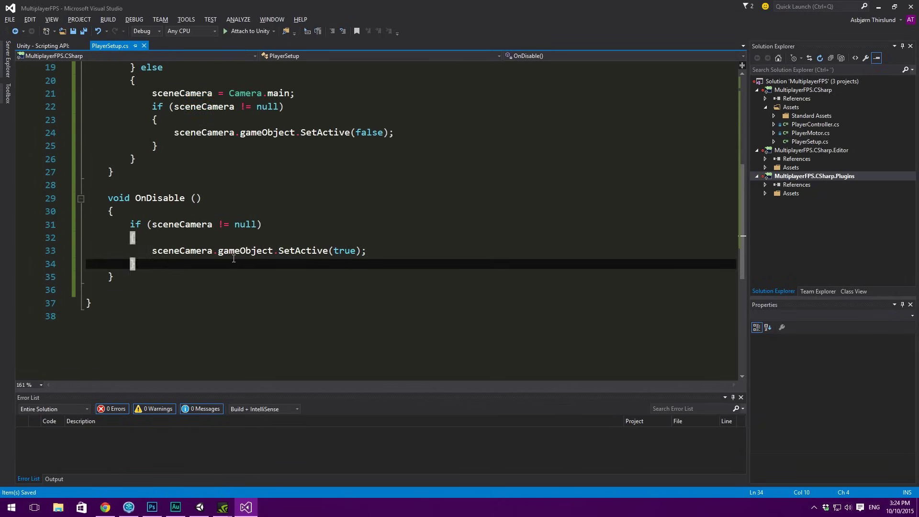
pyautogui.scroll(2, 104, 188)
pyautogui.scroll(1, 135, 222)
pyautogui.click(296, 249)
pyautogui.scroll(2, 288, 250)
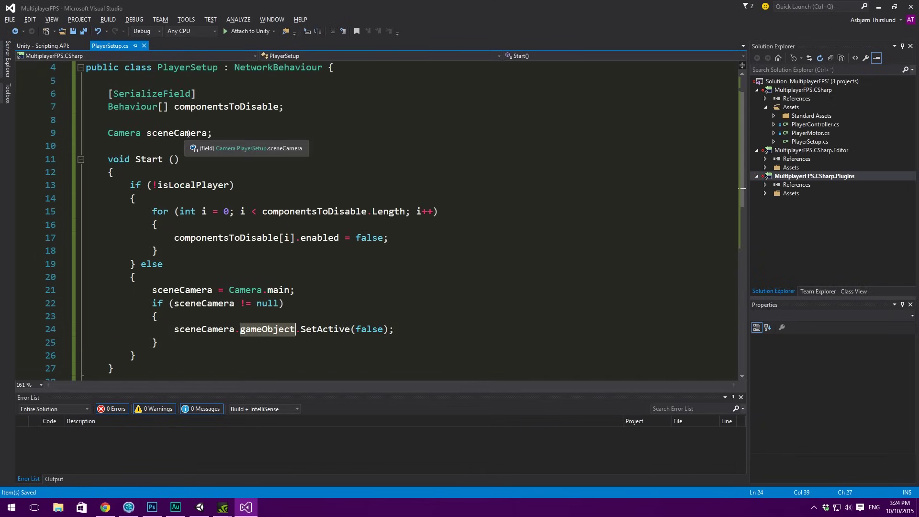
# Examine the SceneCamera object's components in Unity, and return to Visual Studio to look over the PlayerSetup script.
pyautogui.hotkey('alt', 'Tab')
pyautogui.click(24, 74)
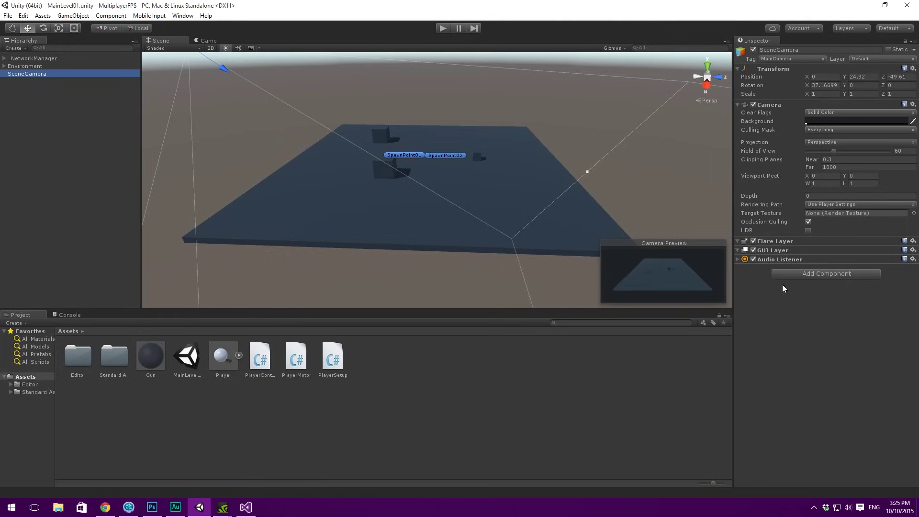
pyautogui.click(199, 67)
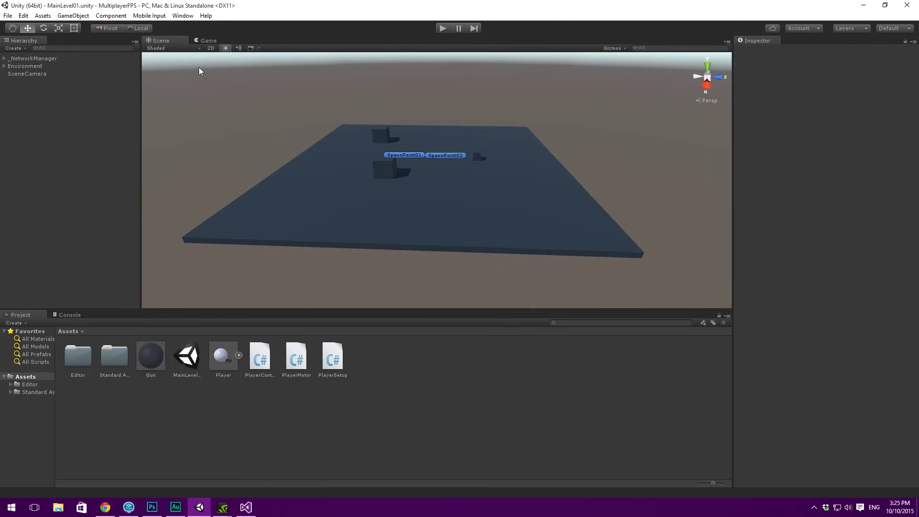
pyautogui.hotkey('alt', 'Tab')
pyautogui.scroll(-4, 132, 188)
pyautogui.scroll(5, 164, 154)
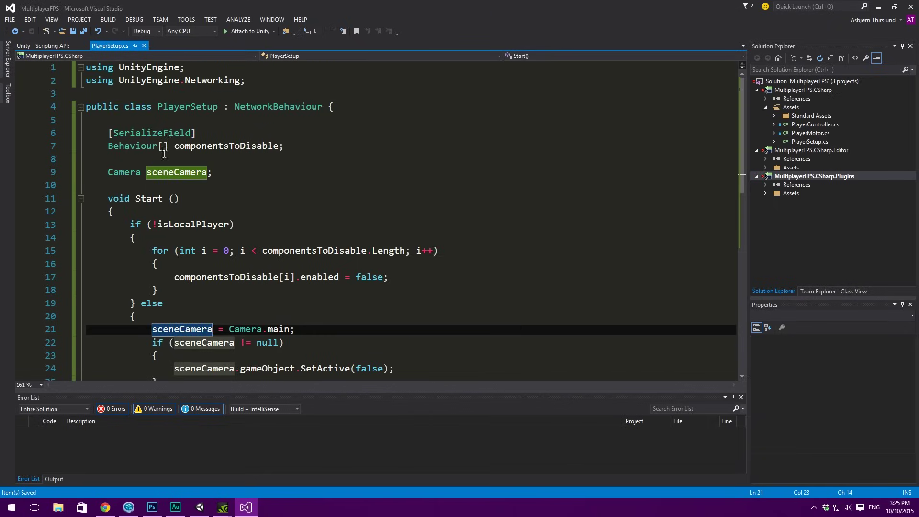
# Switch to Unity, build and run the game, and launch the standalone player windowed at 800 x 600.
pyautogui.click(879, 6)
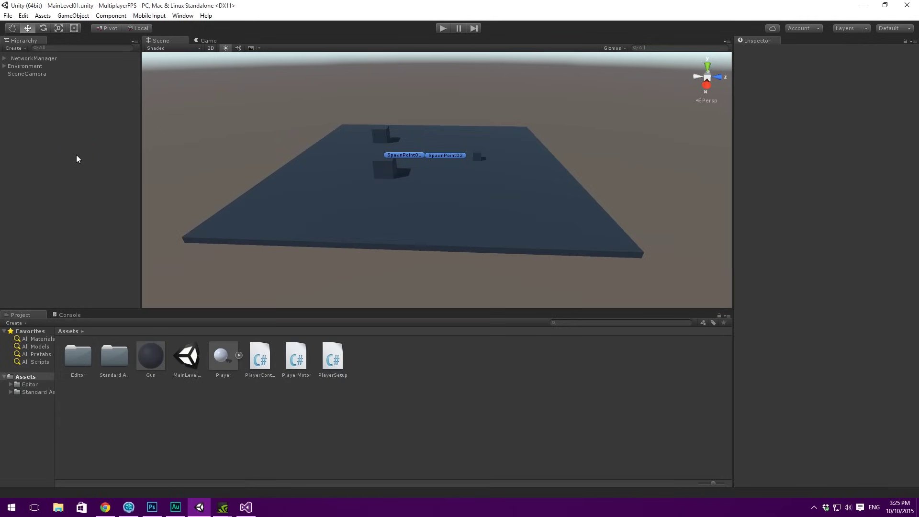
pyautogui.hotkey('ctrl', 'b')
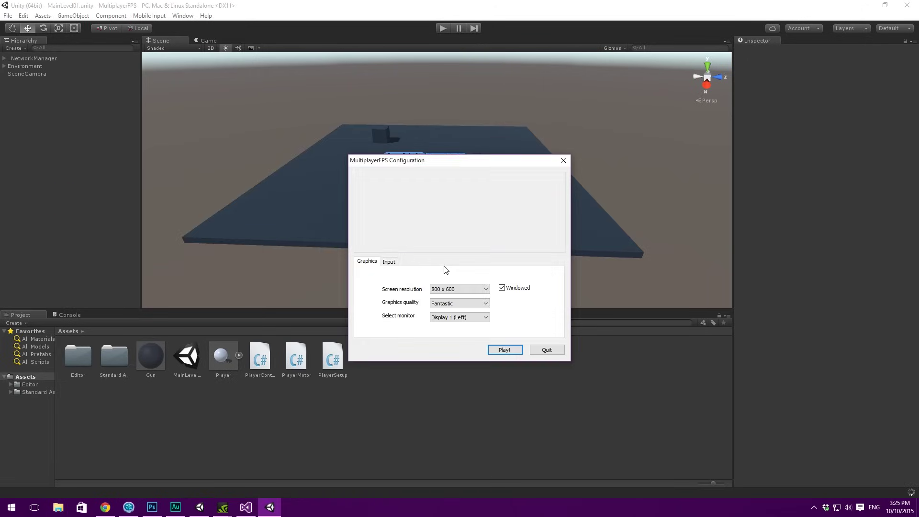
pyautogui.click(504, 353)
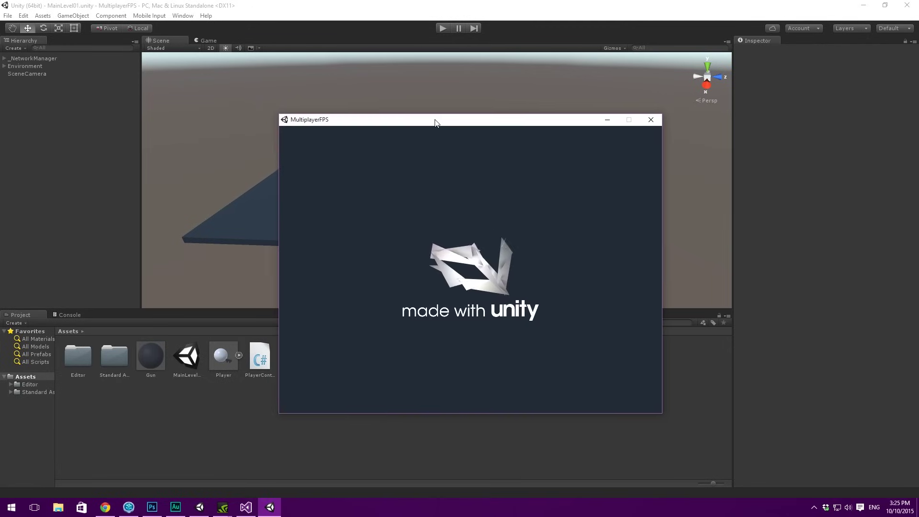
# Start play mode in the editor as LAN host and join it from the standalone build as LAN client on localhost.
pyautogui.click(441, 30)
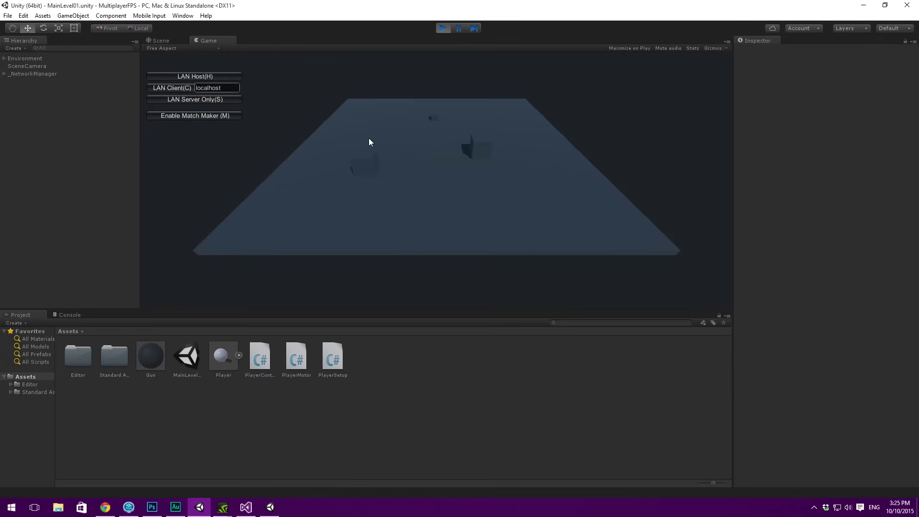
pyautogui.click(211, 77)
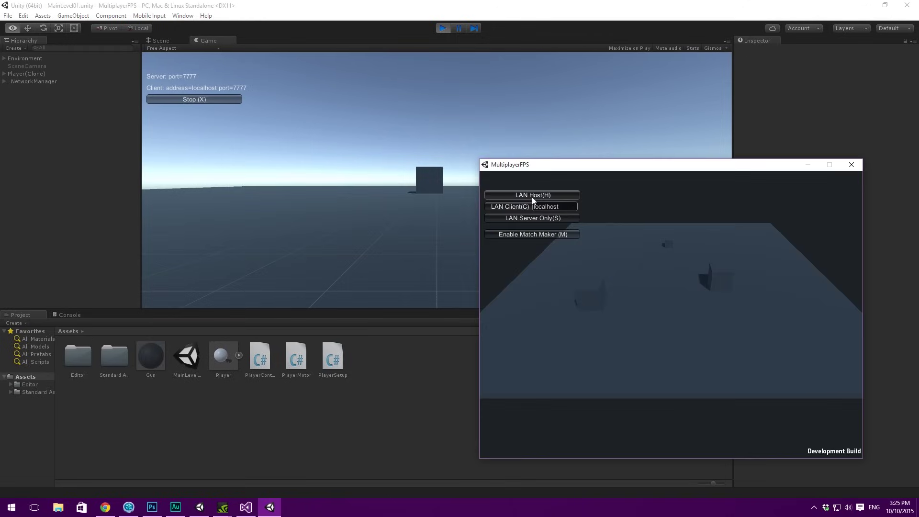
pyautogui.click(519, 206)
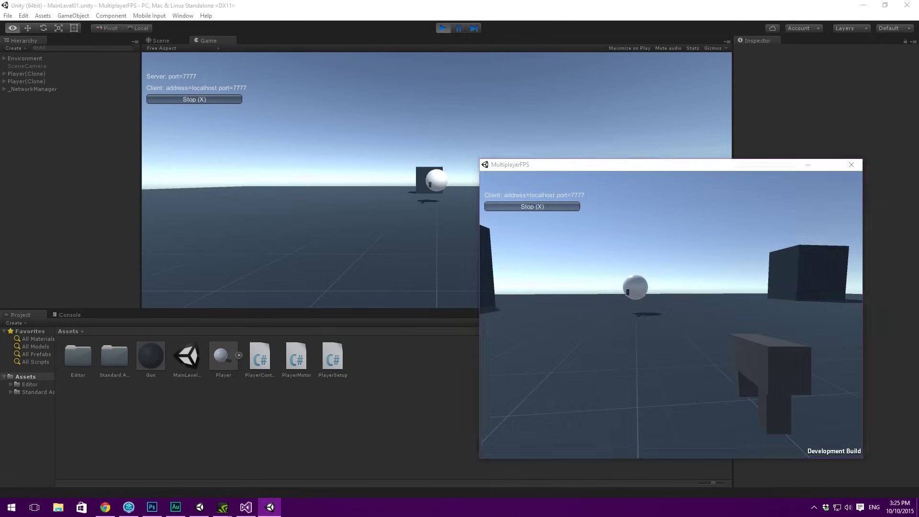
# Switch back to the Unity editor and check the Console for messages before returning to the project assets.
pyautogui.hotkey('alt', 'Tab')
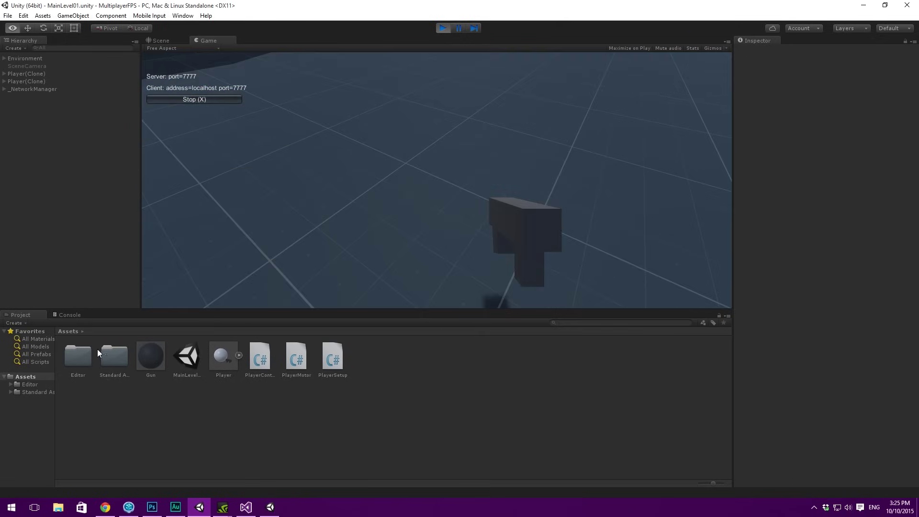
pyautogui.click(67, 315)
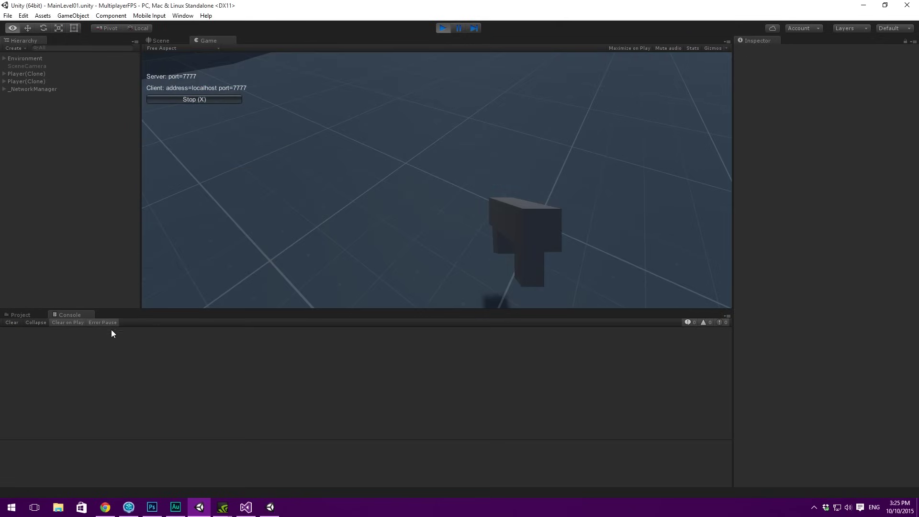
pyautogui.click(7, 316)
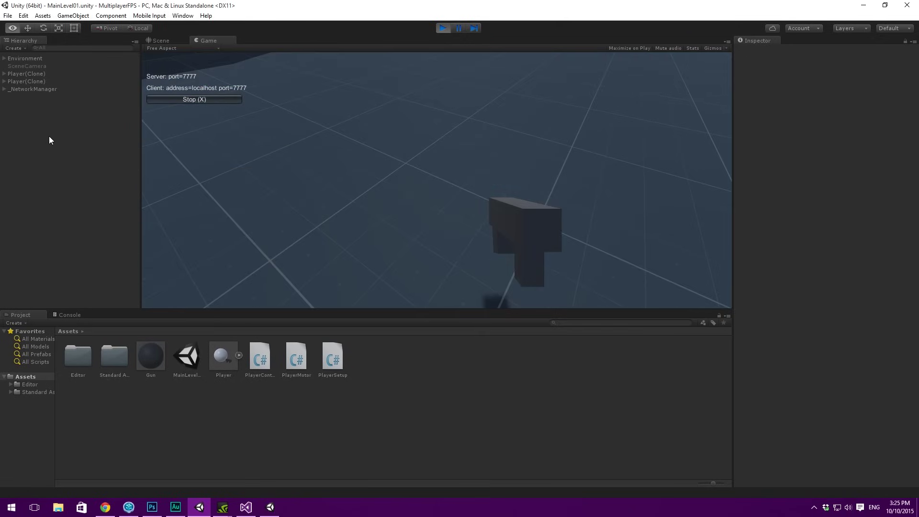
# Inspect the SceneCamera, the first Player(Clone) and its Camera child in the running scene.
pyautogui.click(23, 65)
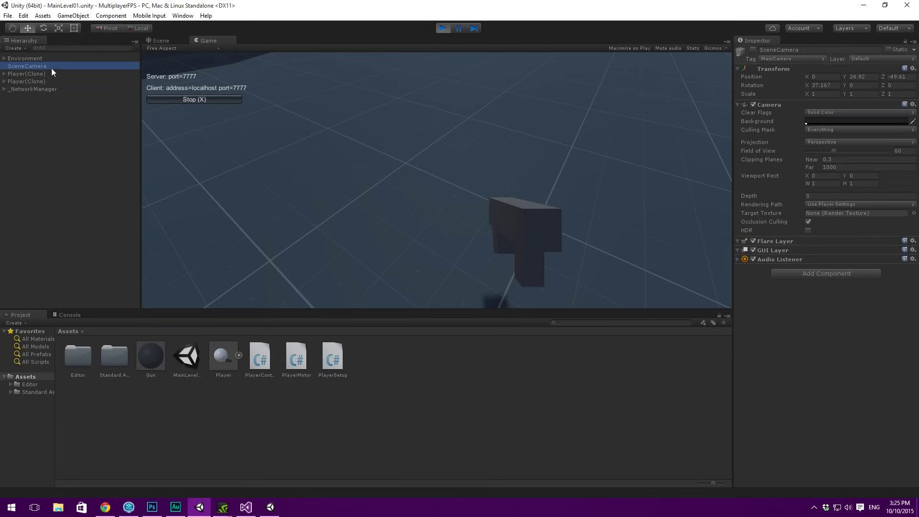
pyautogui.click(24, 74)
pyautogui.click(4, 74)
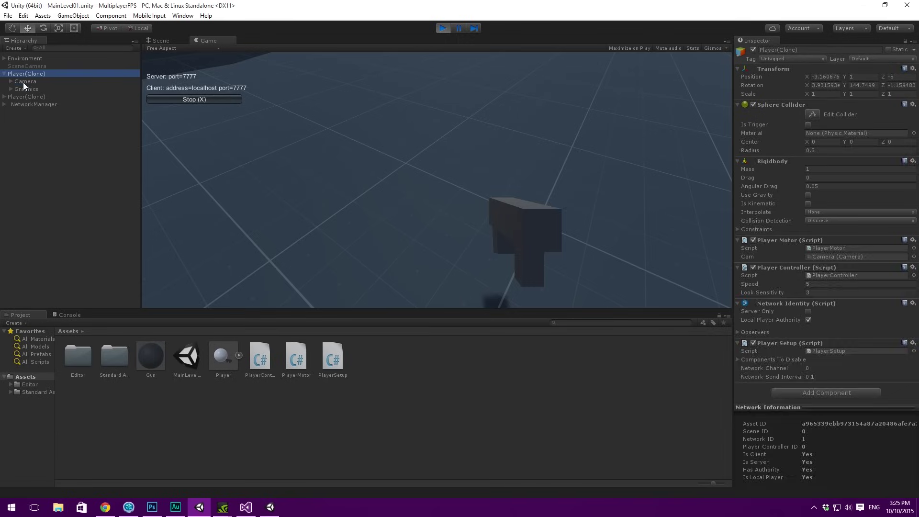
pyautogui.click(23, 82)
pyautogui.click(27, 75)
pyautogui.click(58, 80)
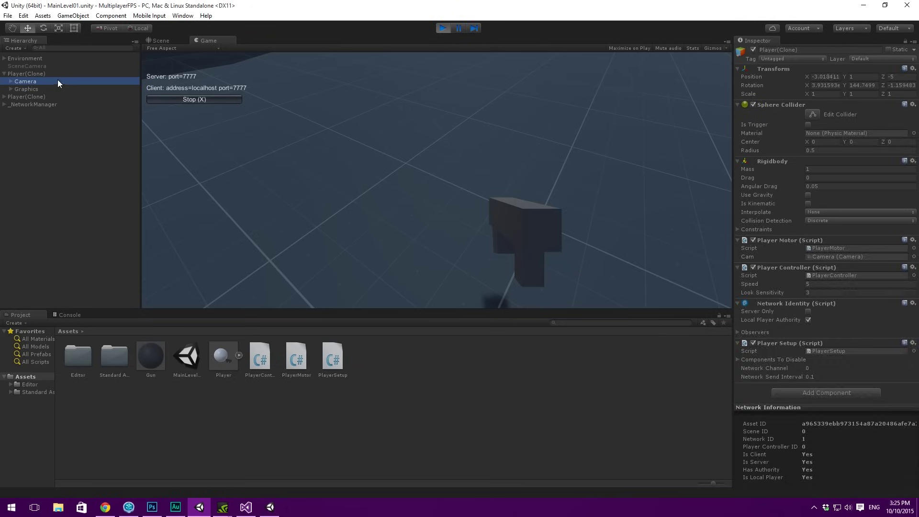
# Inspect the second Player(Clone) and its Camera child to check which components are disabled.
pyautogui.click(4, 74)
pyautogui.click(21, 83)
pyautogui.click(3, 81)
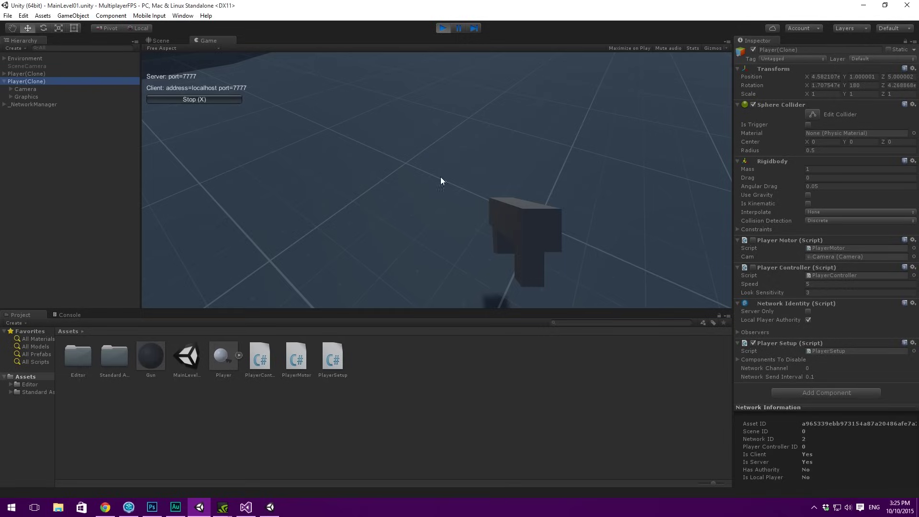
pyautogui.click(53, 91)
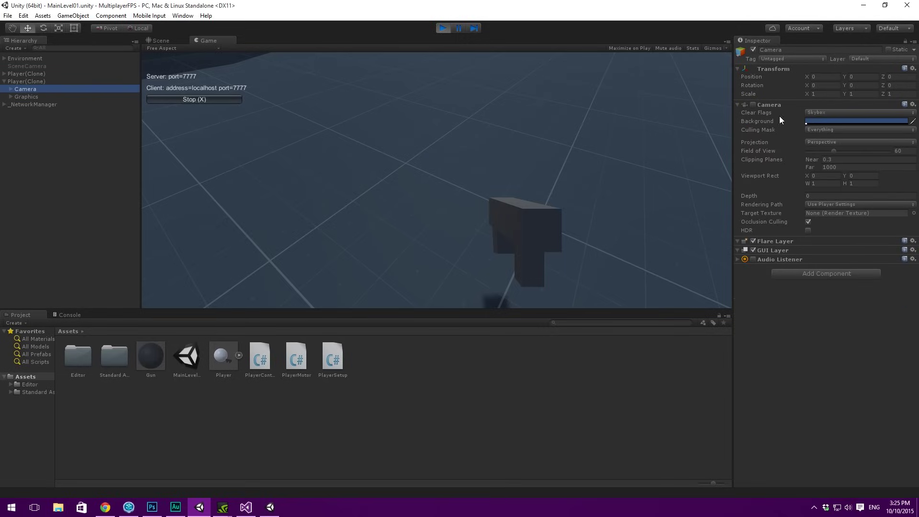
# Inspect the second Player(Clone)'s root components, collapse it in the scene hierarchy, and look around in the running game as host.
pyautogui.click(19, 81)
pyautogui.click(4, 81)
pyautogui.click(354, 153)
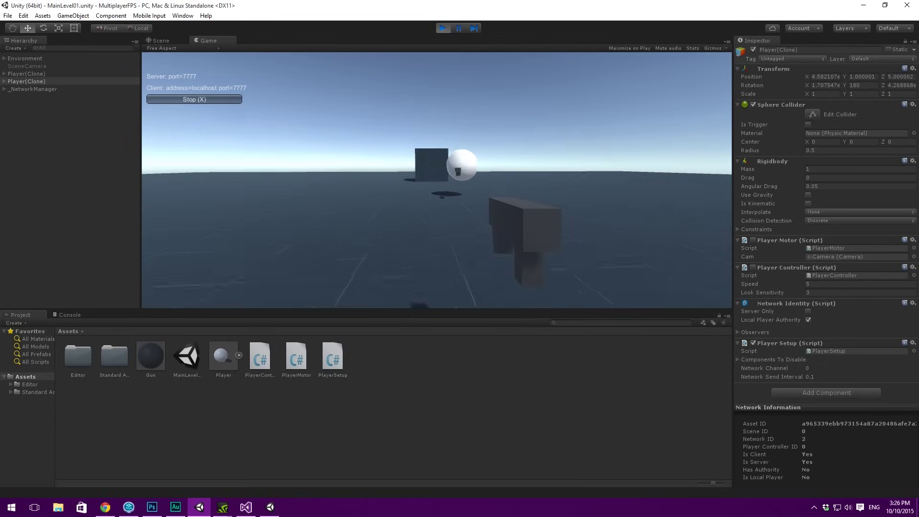
# Switch to the standalone MultiplayerFPS build and stop its client session.
pyautogui.hotkey('alt', 'Tab')
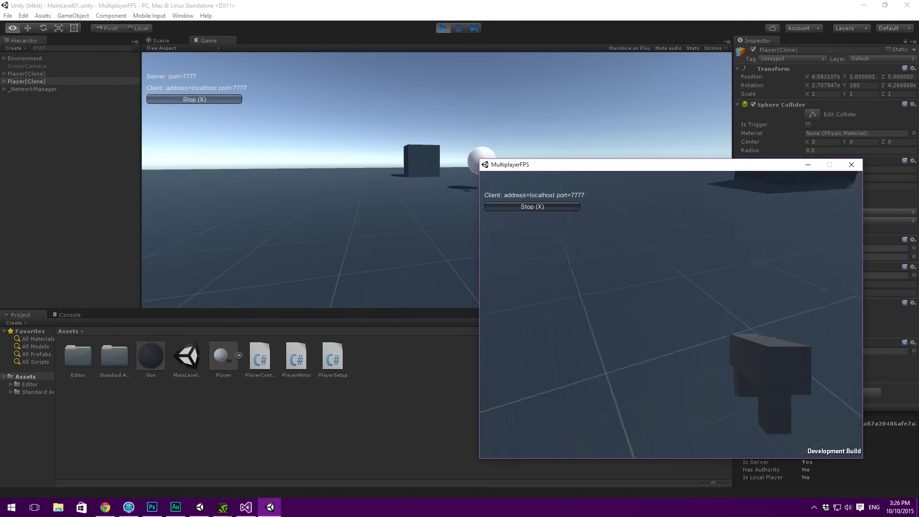
pyautogui.click(528, 208)
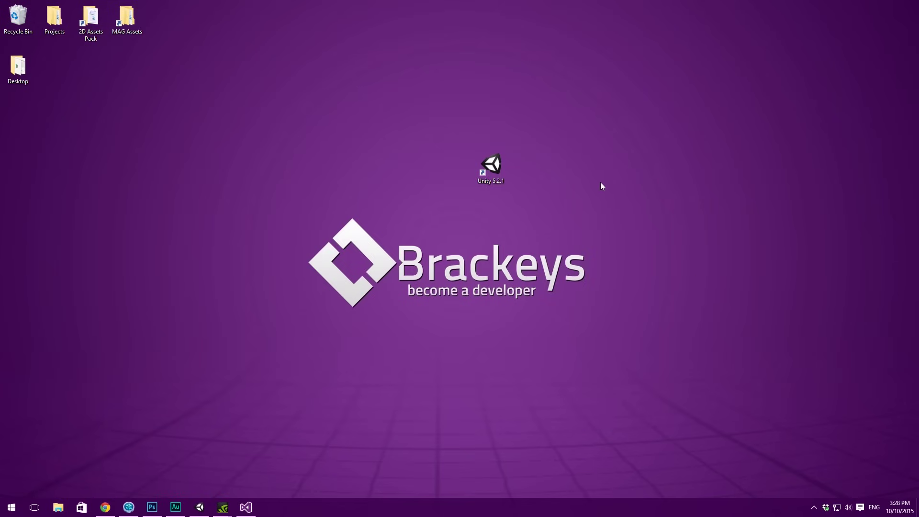
# Switch to Chrome to view the MultiplayerFPS-Tutorial GitHub repository and the Brackeys donation page, and return to the desktop.
pyautogui.click(105, 507)
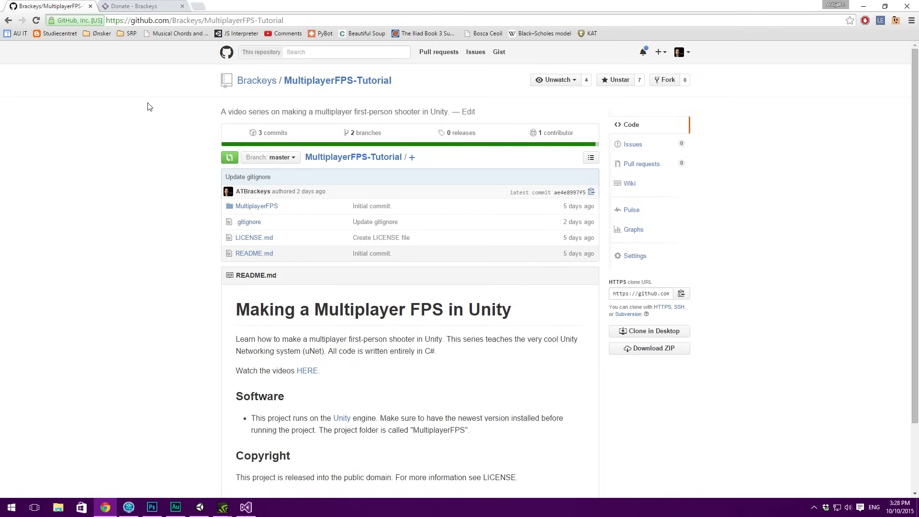
pyautogui.hotkey('ctrl', 'Tab')
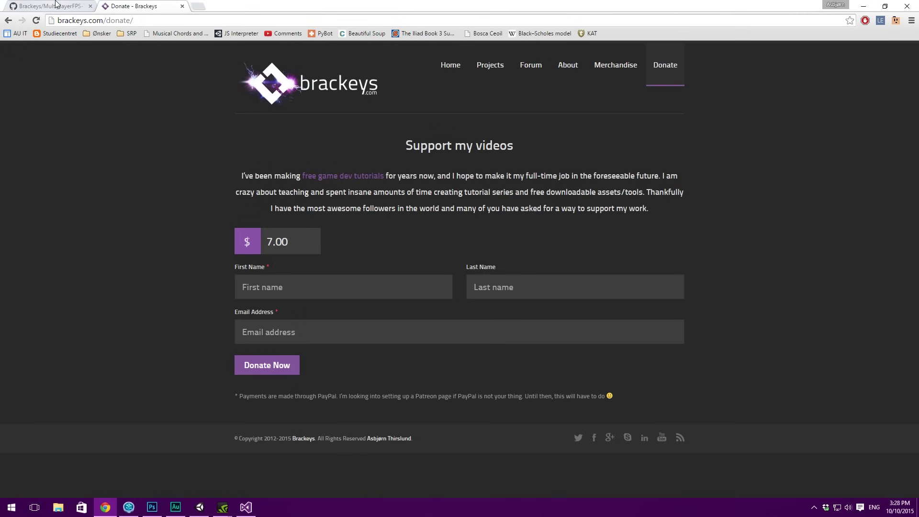
pyautogui.hotkey('ctrl', 'Tab')
pyautogui.press('super+d')
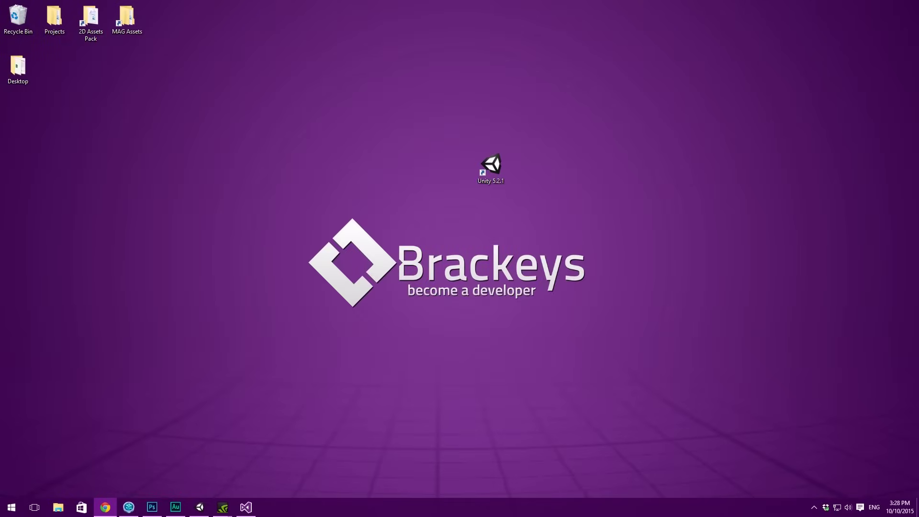